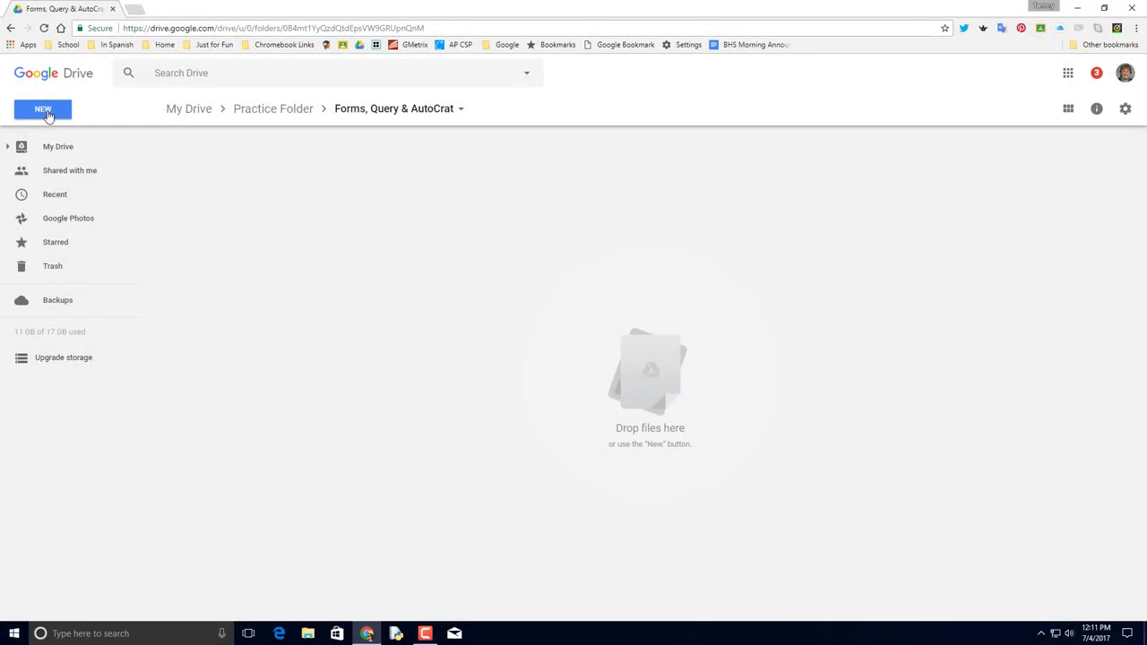
Start a new blank Google Form from the New menu in the Forms, Query & AutoCrat folder.
click(48, 113)
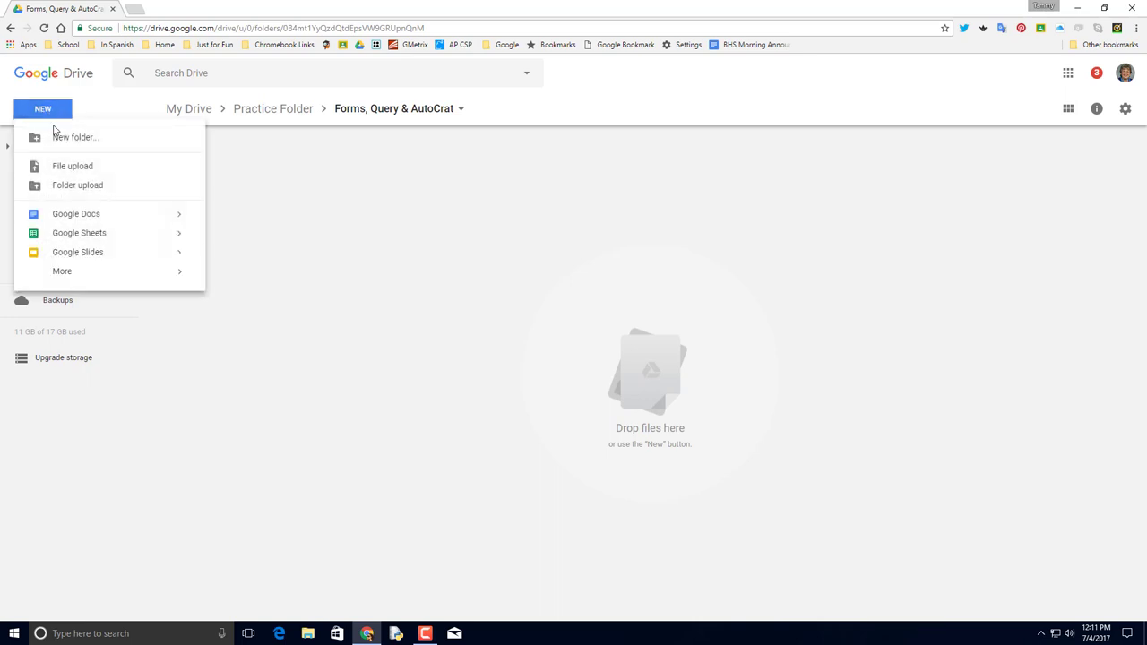
mouse_move(150, 283)
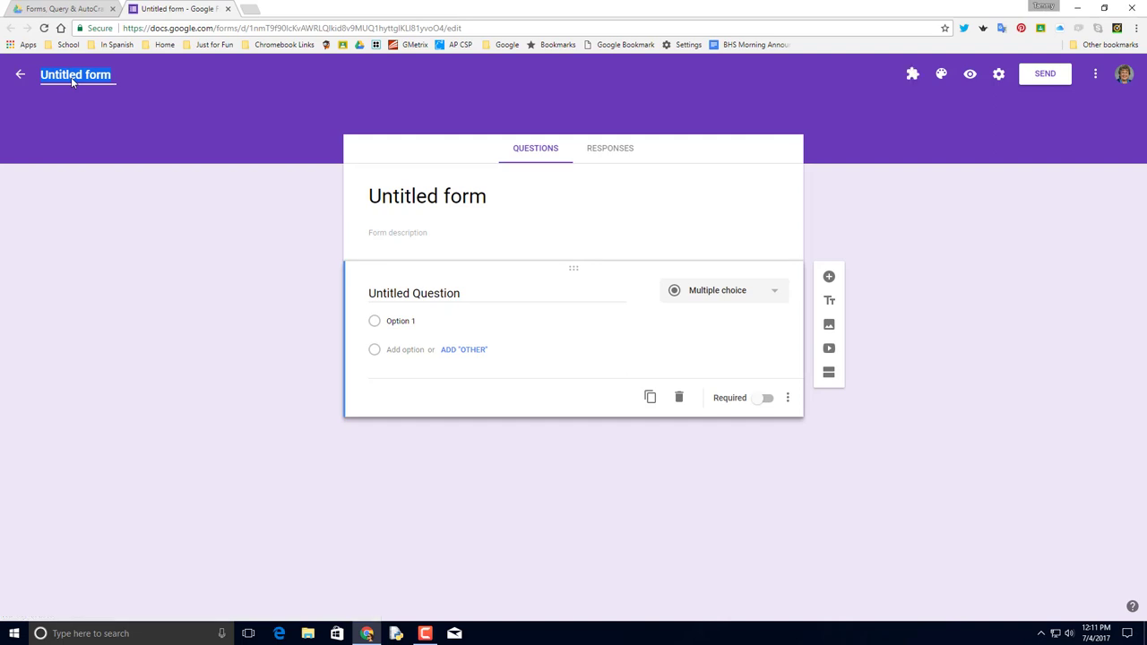
Title the form 'Test Form 1', rename the first question 'Name', and add an 'Email' question.
text(Test Form 1)
key(Tab)
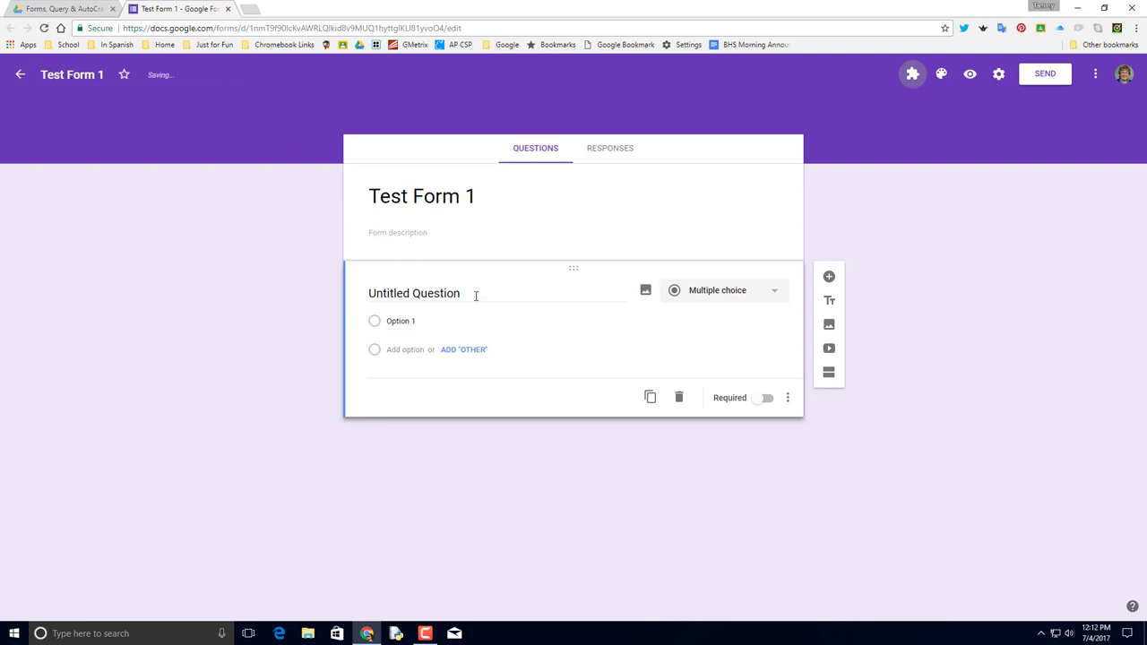
click(476, 296)
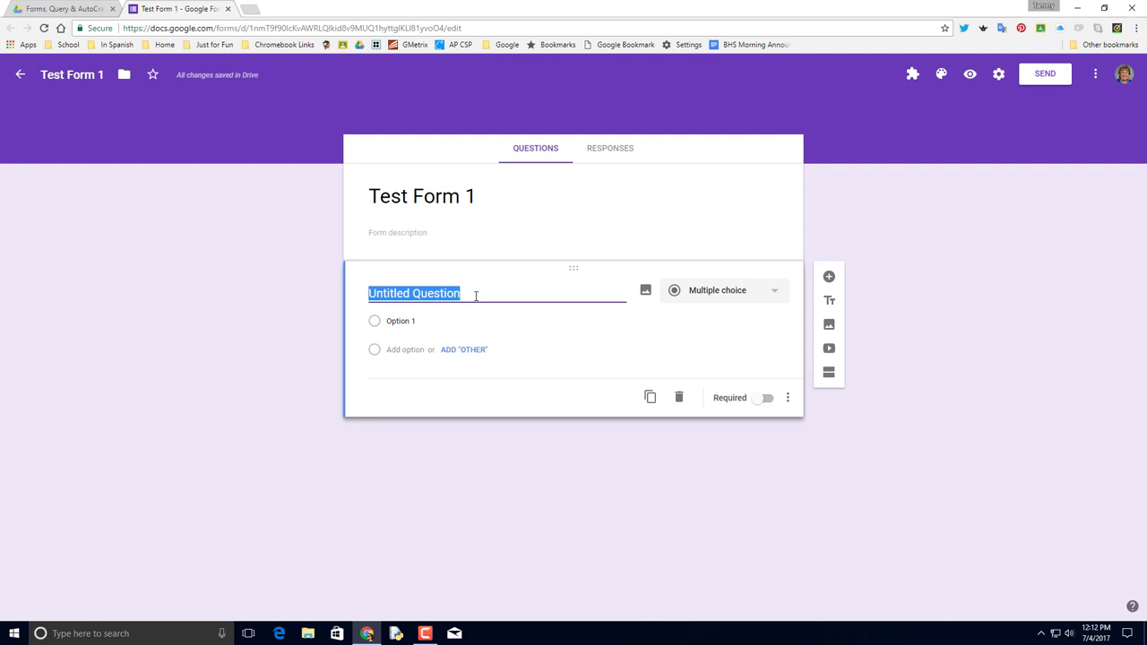
text(Name)
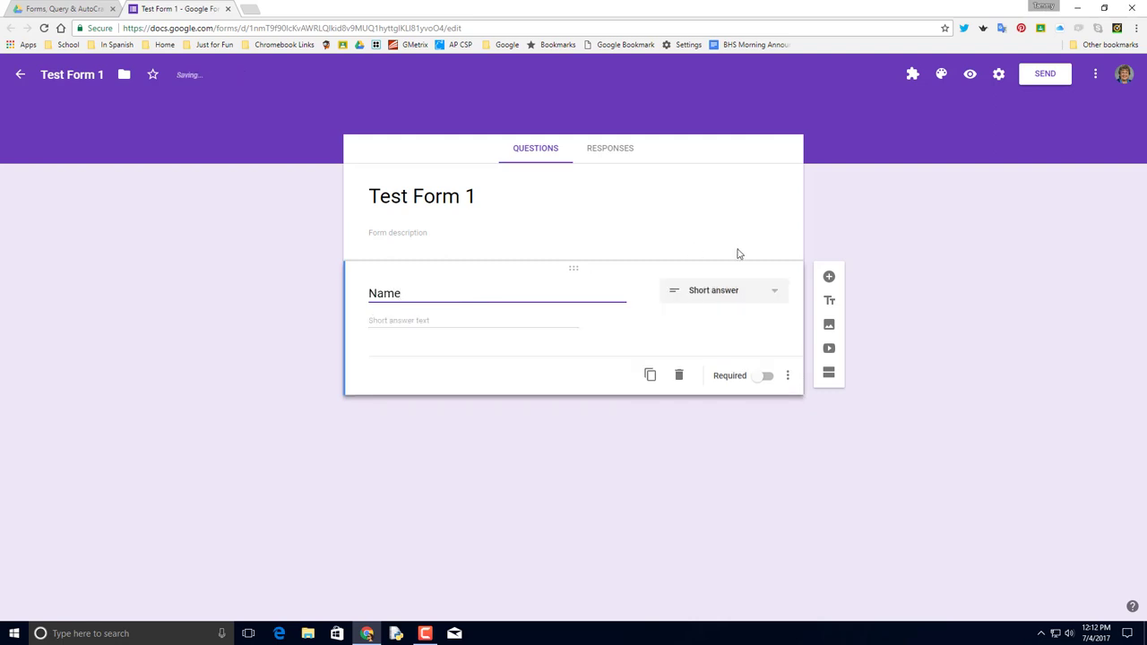
click(829, 279)
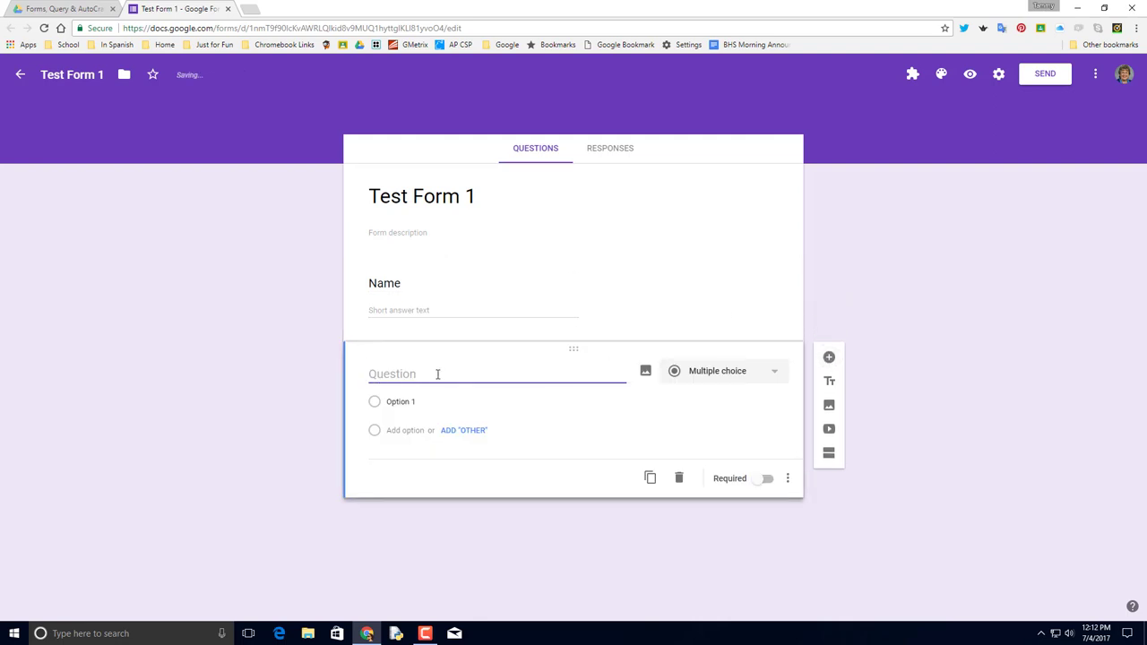
text(Email)
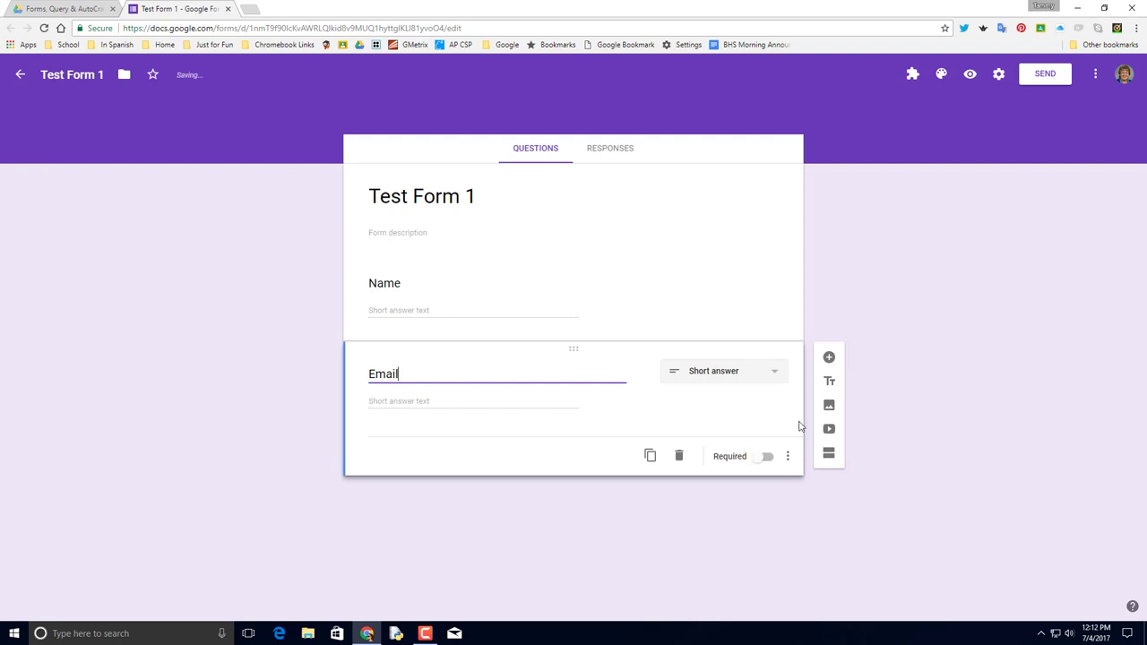
click(754, 529)
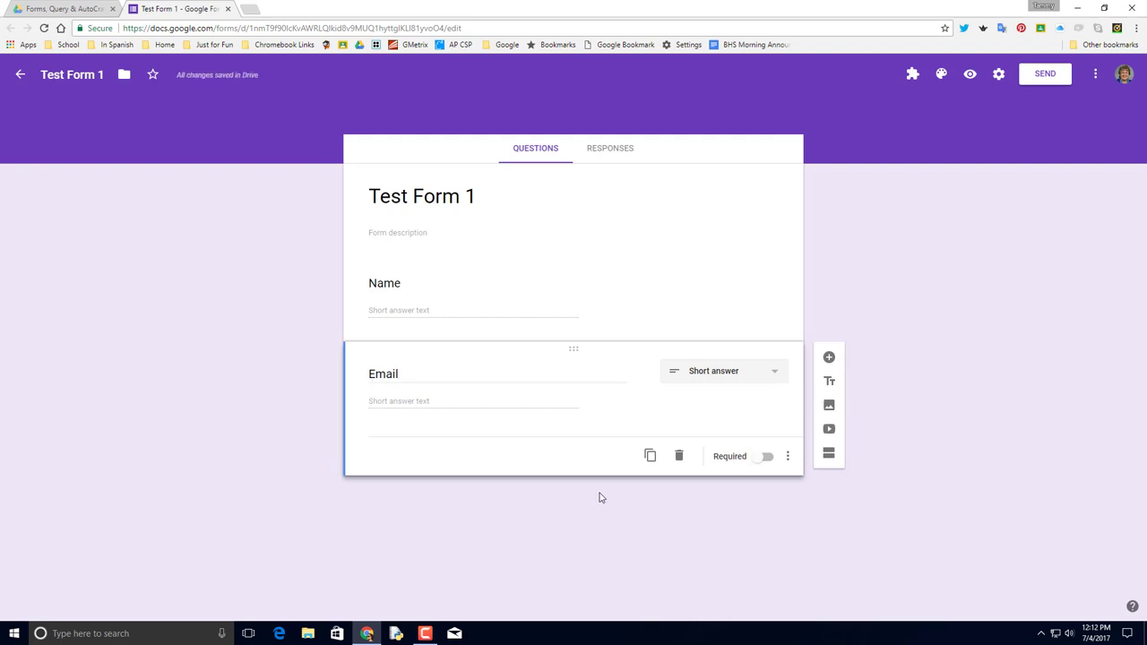
Send the form's responses to a newly created 'Test Form 1 (Responses)' spreadsheet.
click(607, 149)
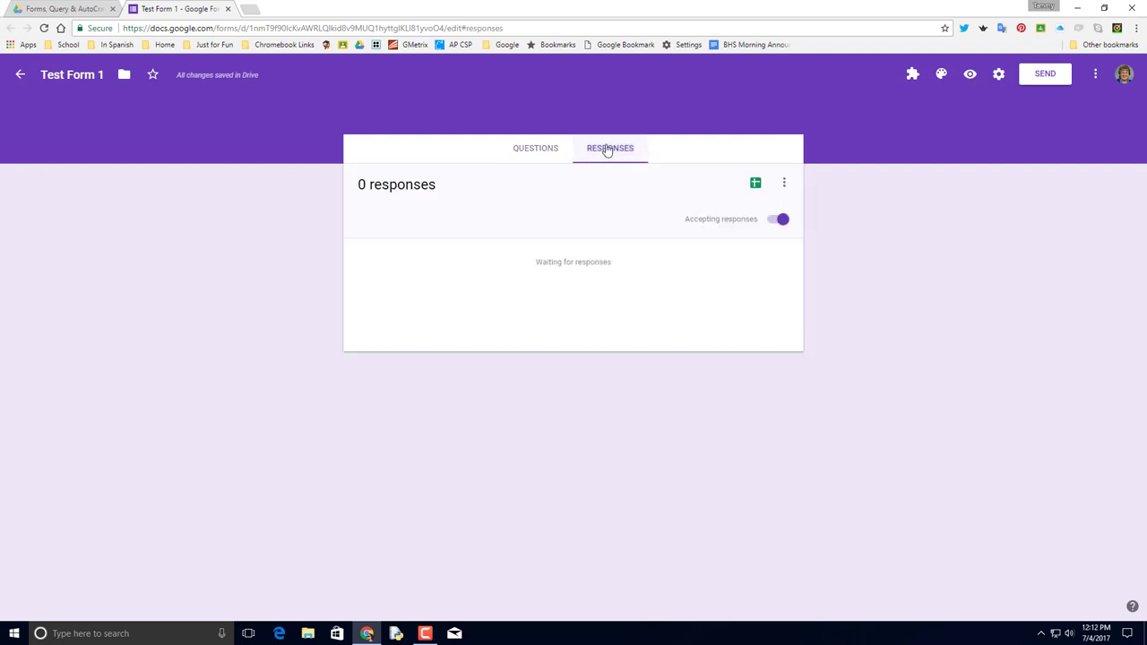
click(755, 185)
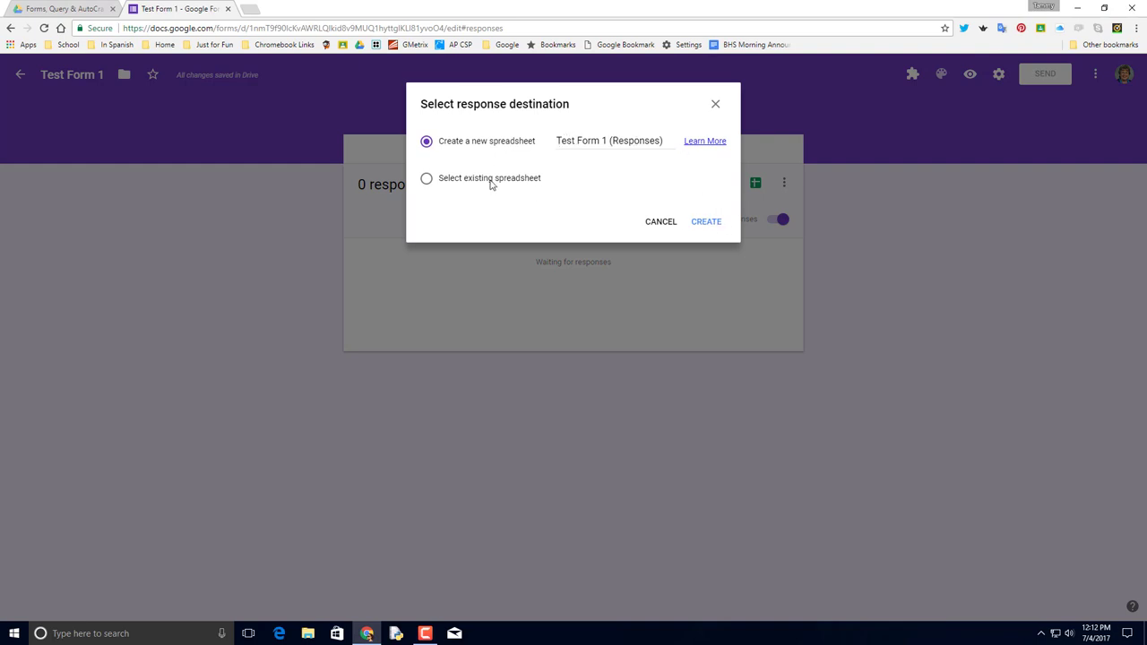
click(707, 221)
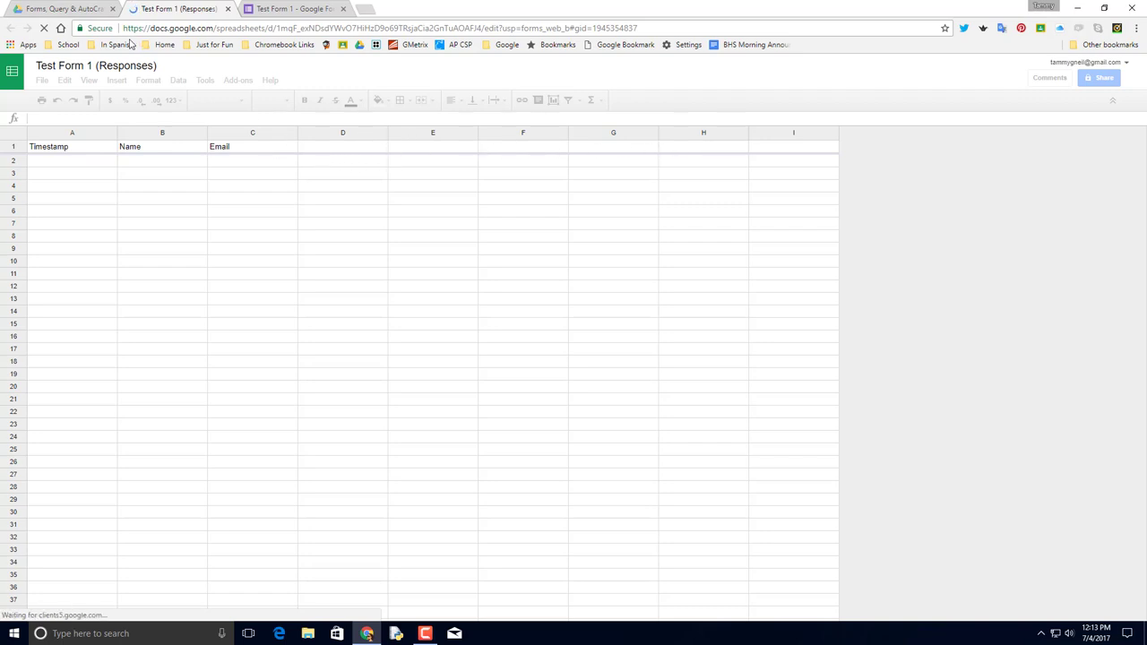
Back in the Drive folder, create a new blank Google Doc.
click(75, 11)
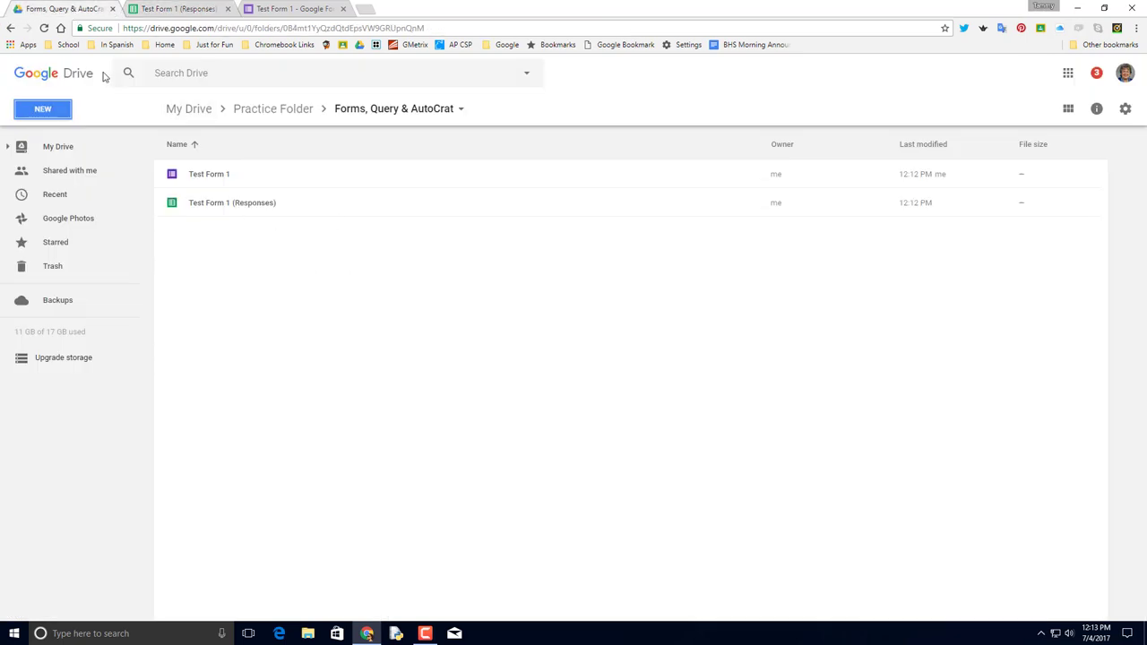
click(43, 111)
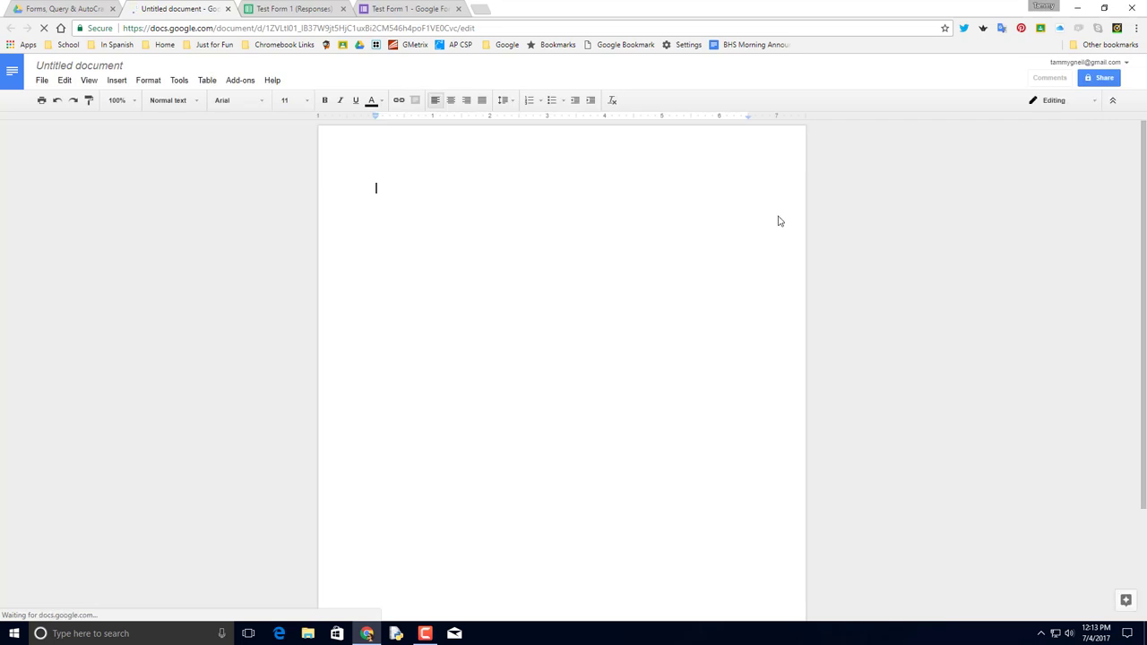
Rename the document to 'Test Form 1 Email Template'.
click(117, 66)
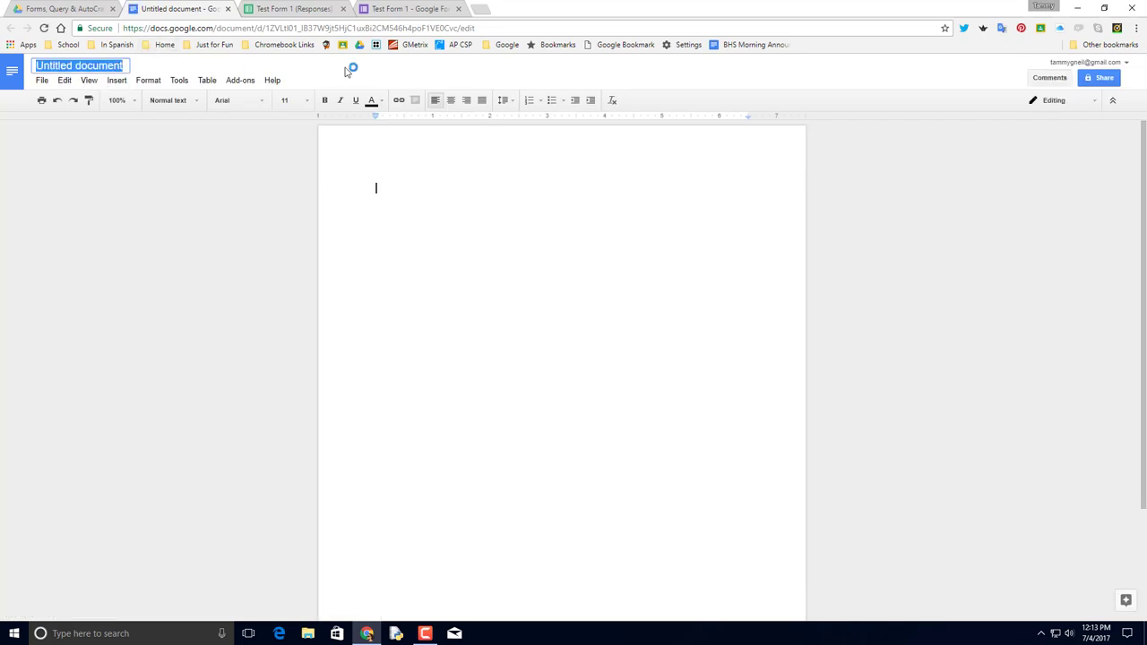
text(Tes)
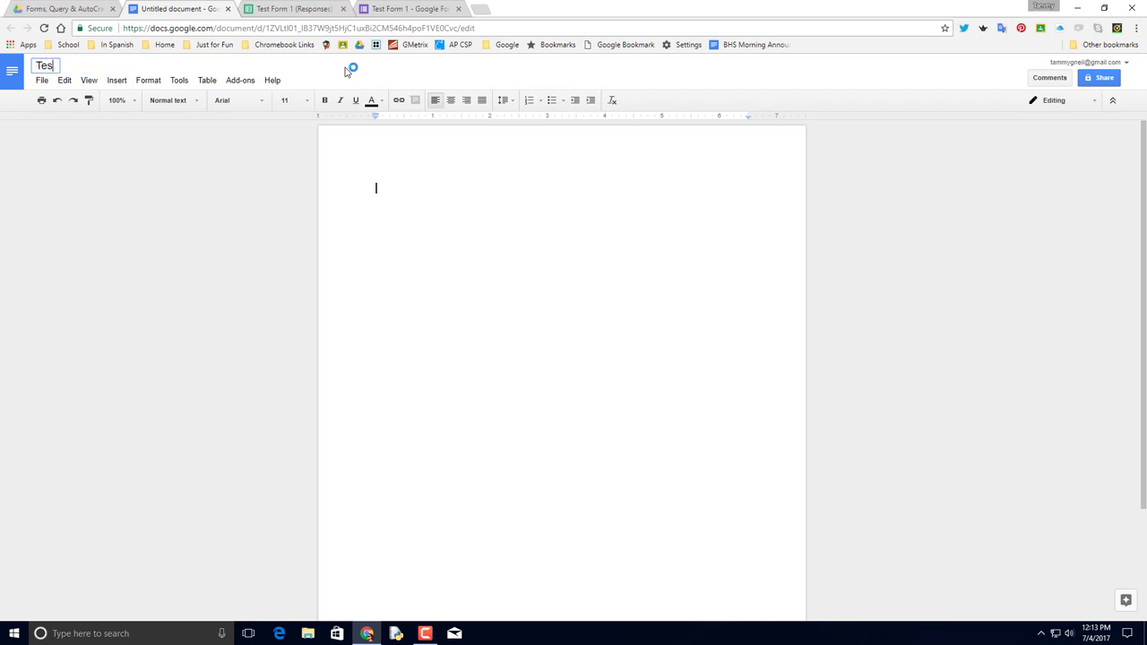
text(t Form 1 Email Templ)
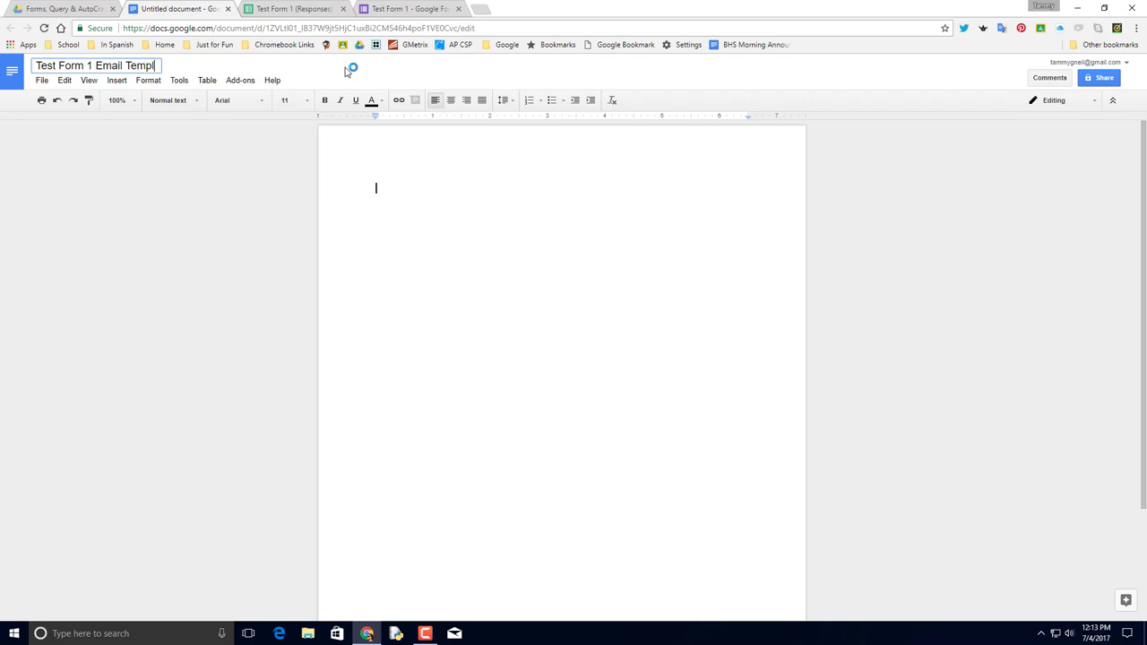
text(ate)
key(Return)
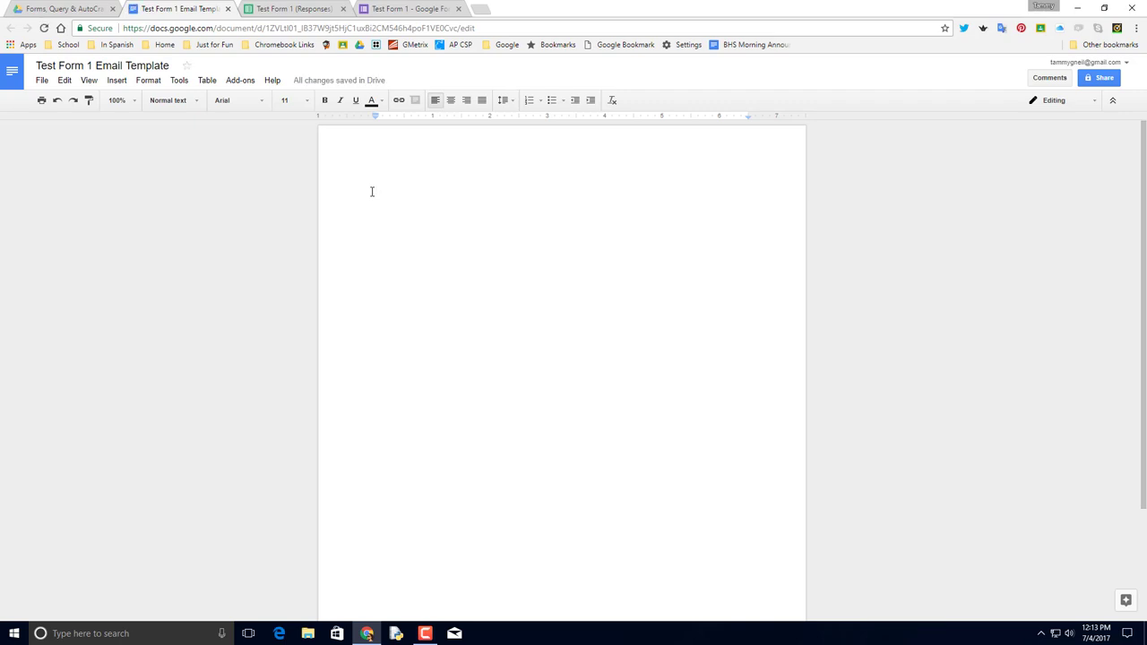
Write the letter: 'Dear <<Name>>,', the thank-you sentence, 'Sincerely,' and the sender's name.
text(Dear <<Name>>)
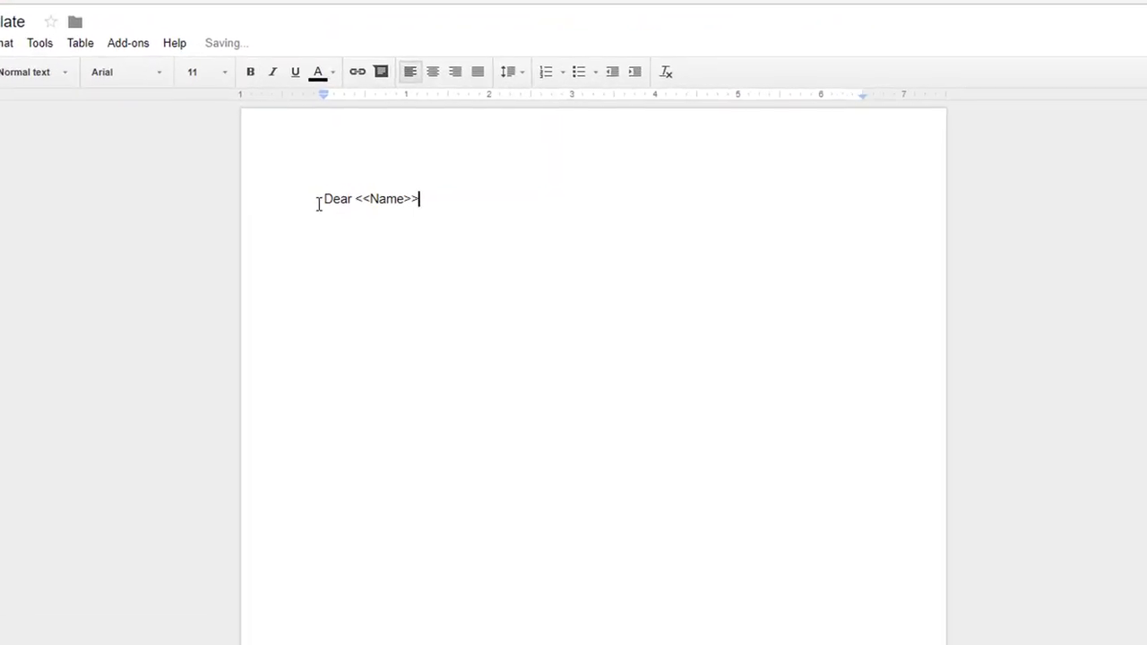
text(,)
key(Return)
key(Return)
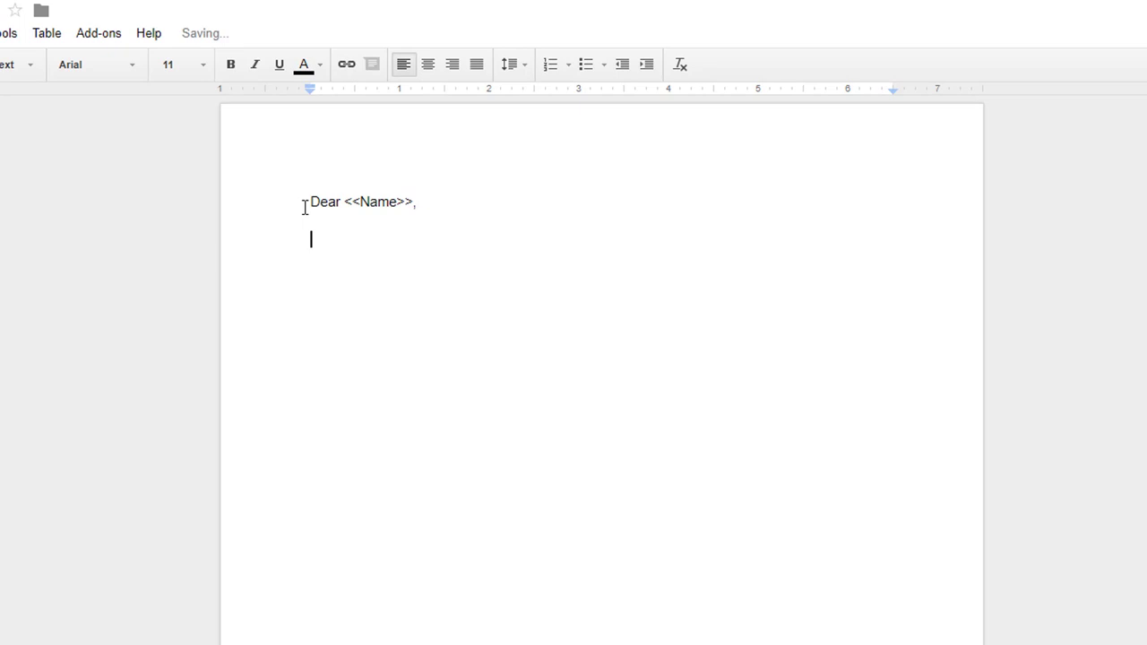
text(Thank you for )
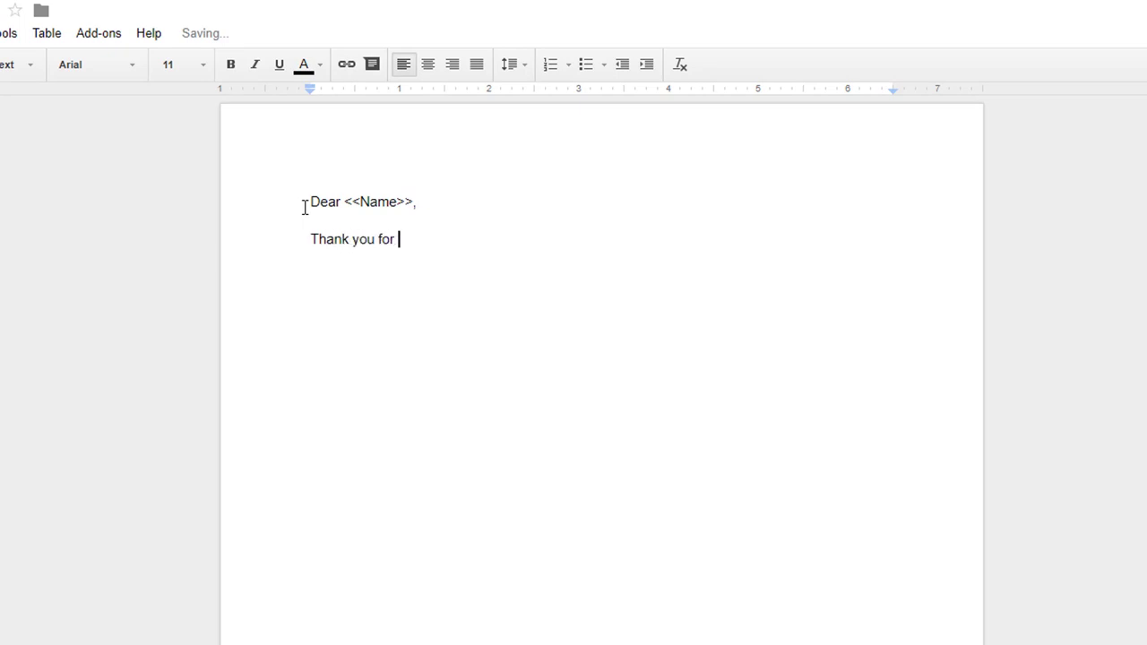
text(your respnos)
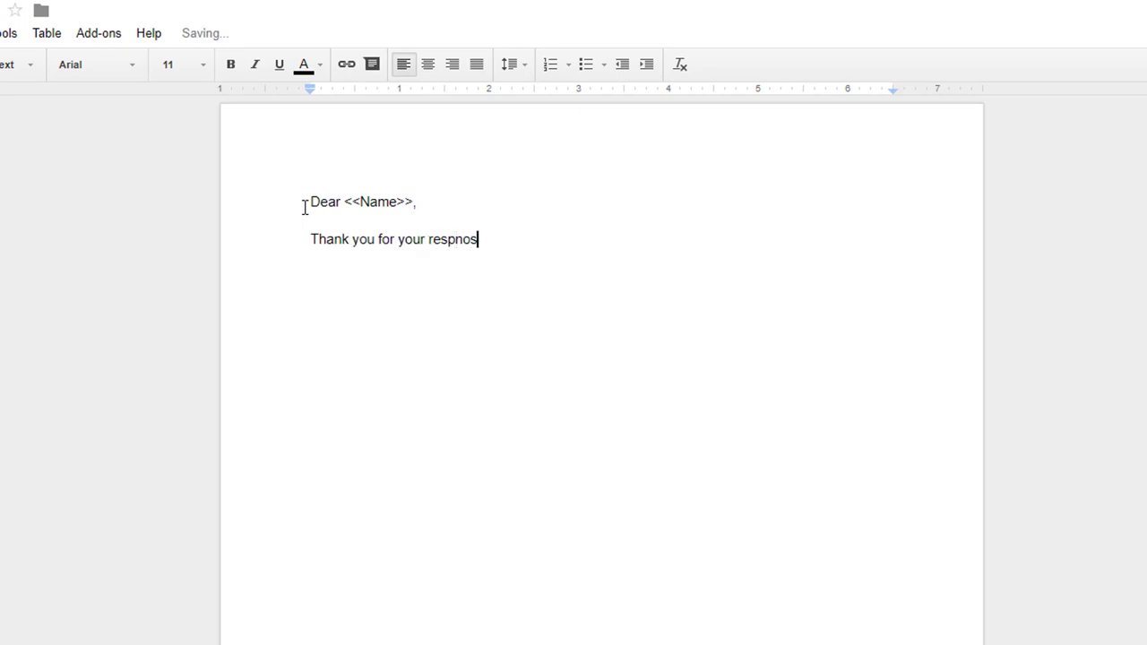
key(BackSpace)
key(BackSpace)
key(BackSpace)
text(onse. Here is your code for )
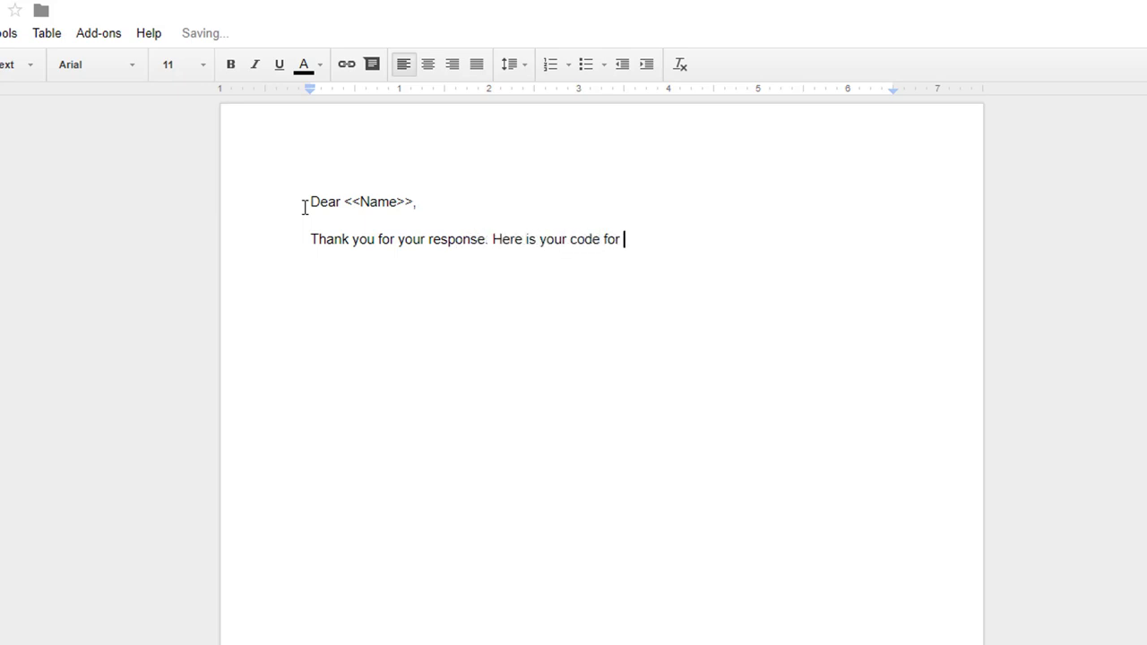
text(the next lesson.)
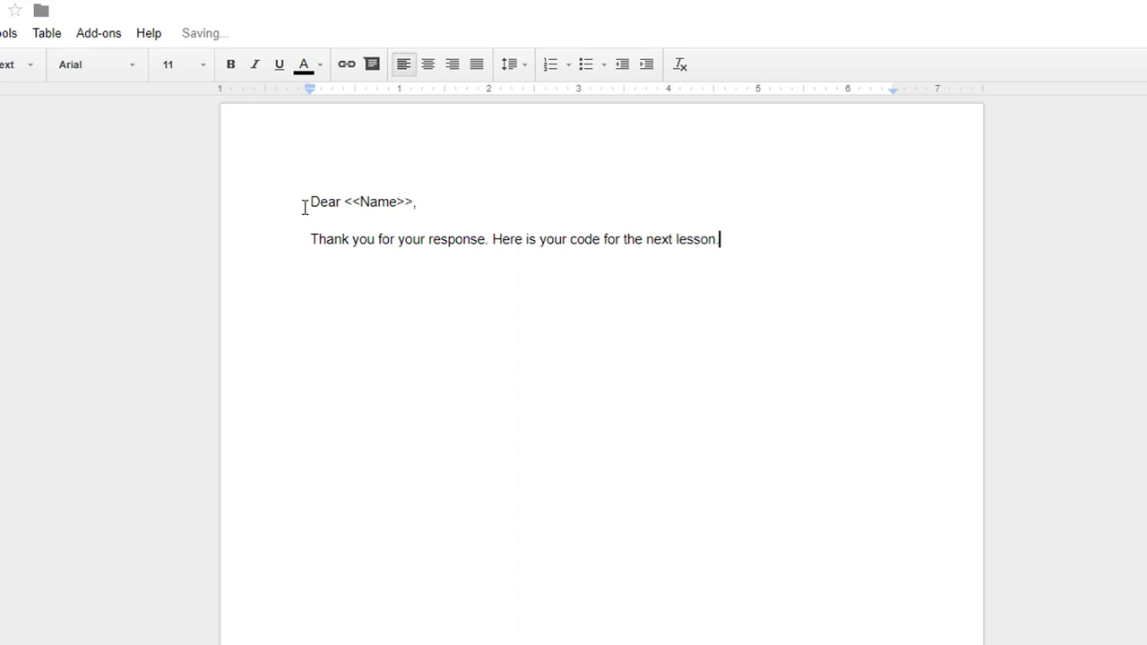
key(Return)
key(Return)
text(Sincerely,)
key(Return)
key(Return)
text(Tammy Neil)
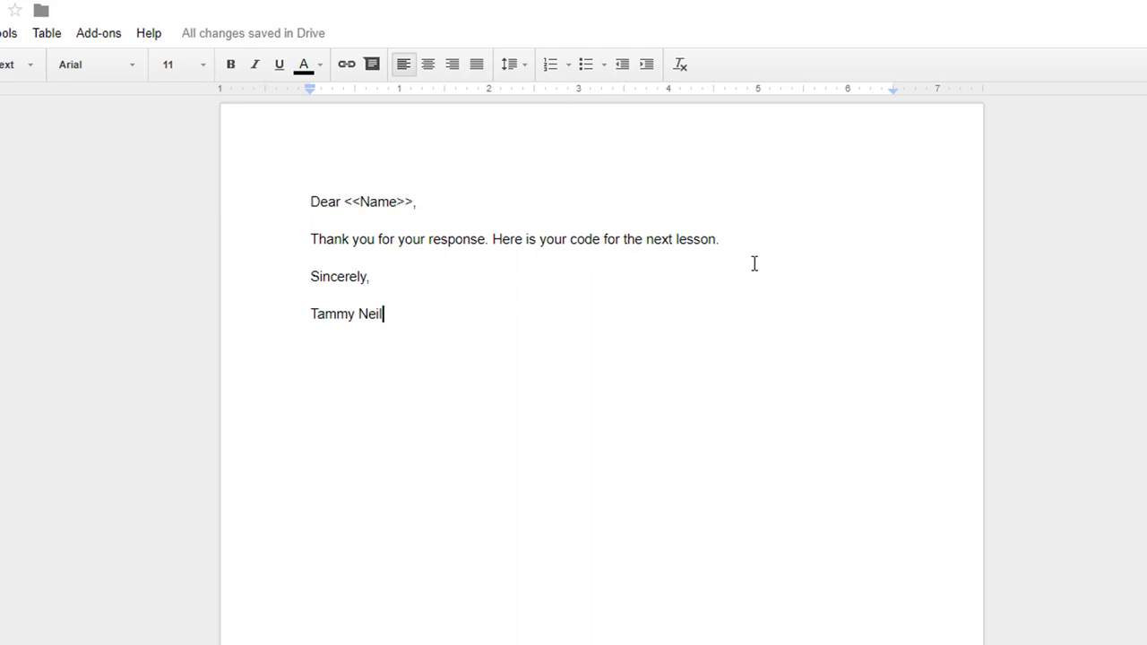
Insert a 'Code: <<Code>>' line below the thank-you sentence, then return to the responses sheet.
click(743, 239)
key(Return)
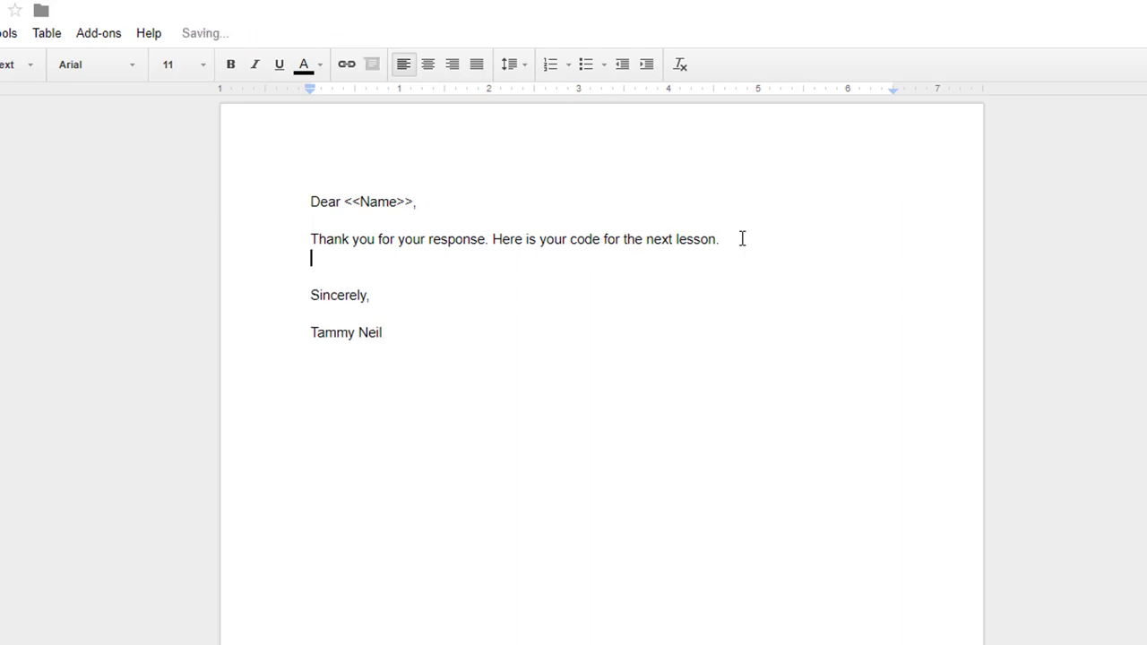
text(Code:  )
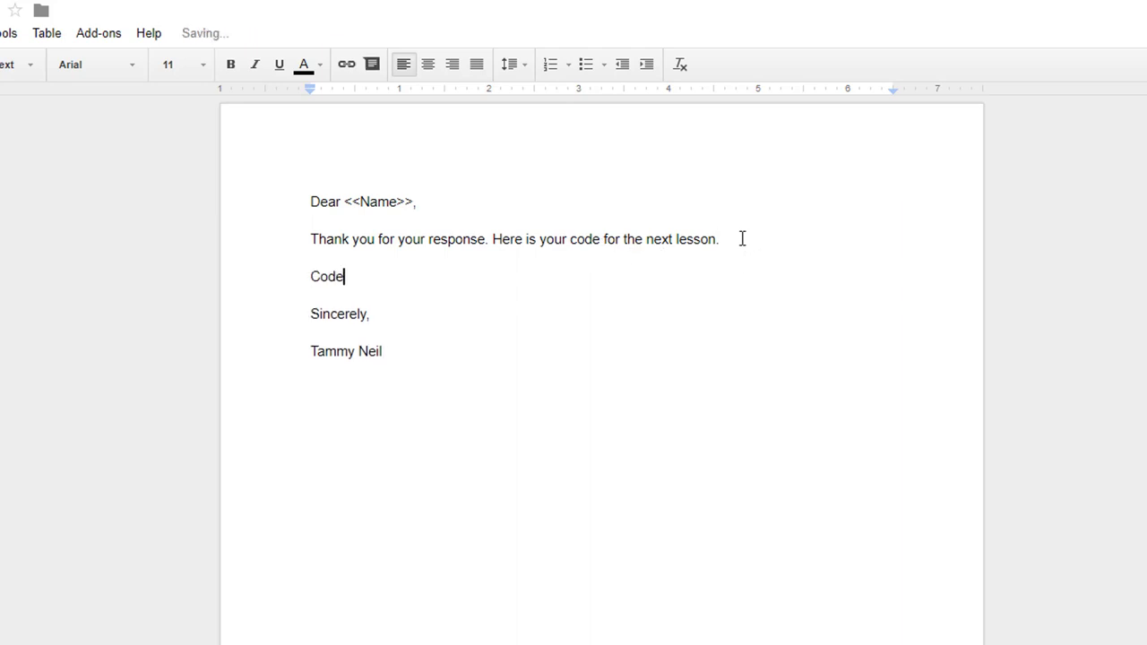
text(<<Code>>)
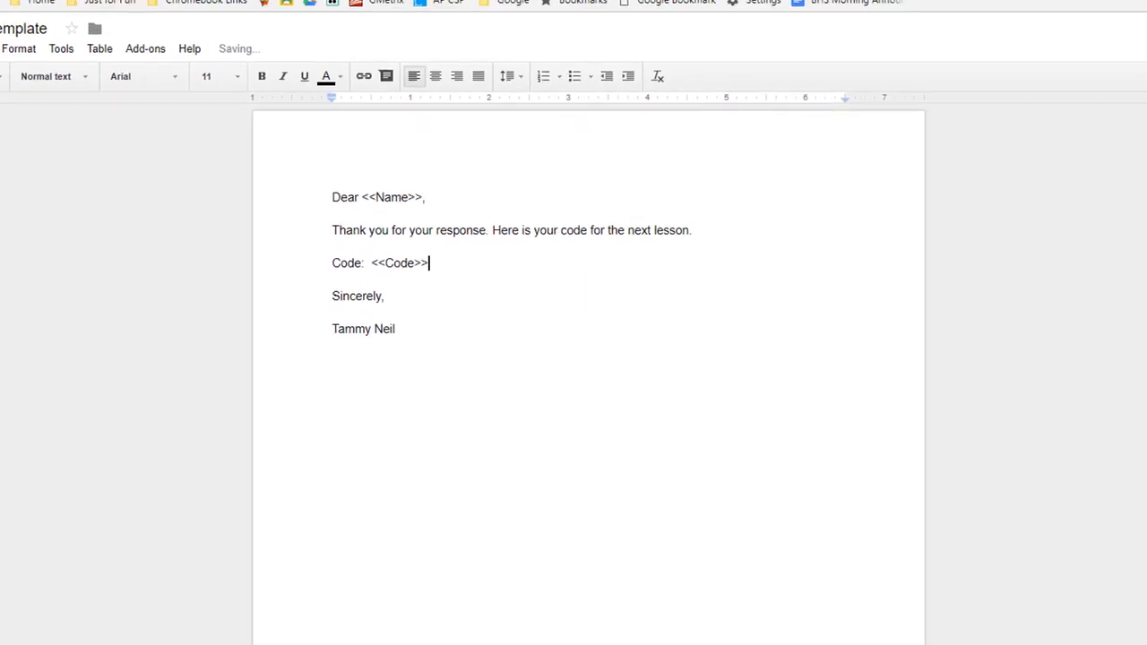
drag(371, 262, 444, 236)
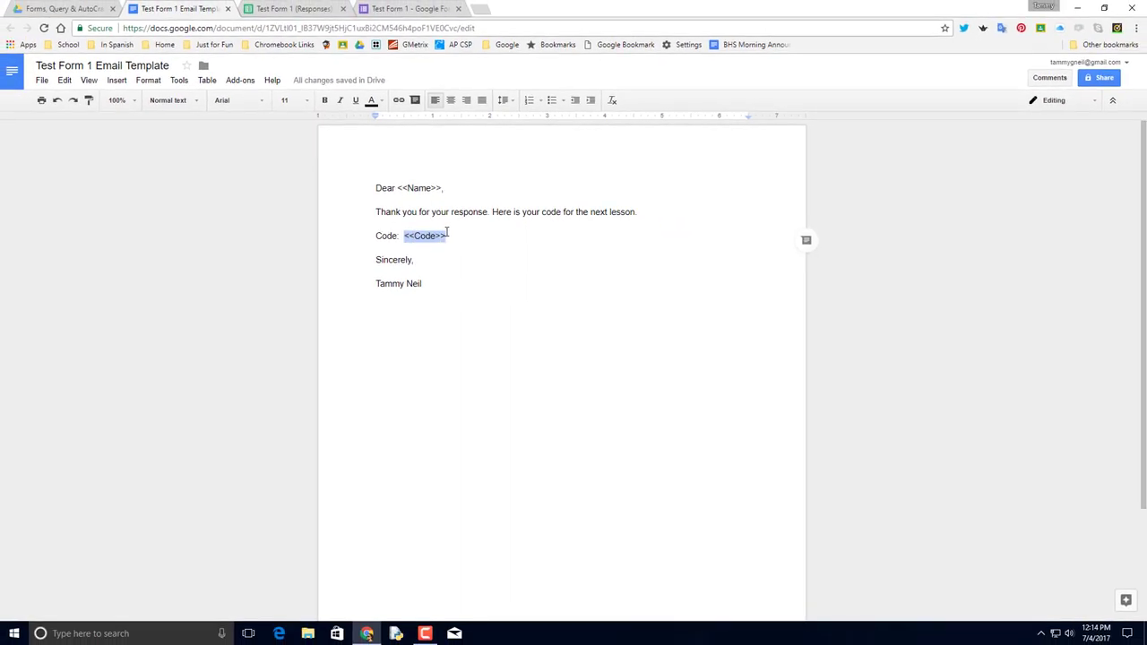
click(269, 7)
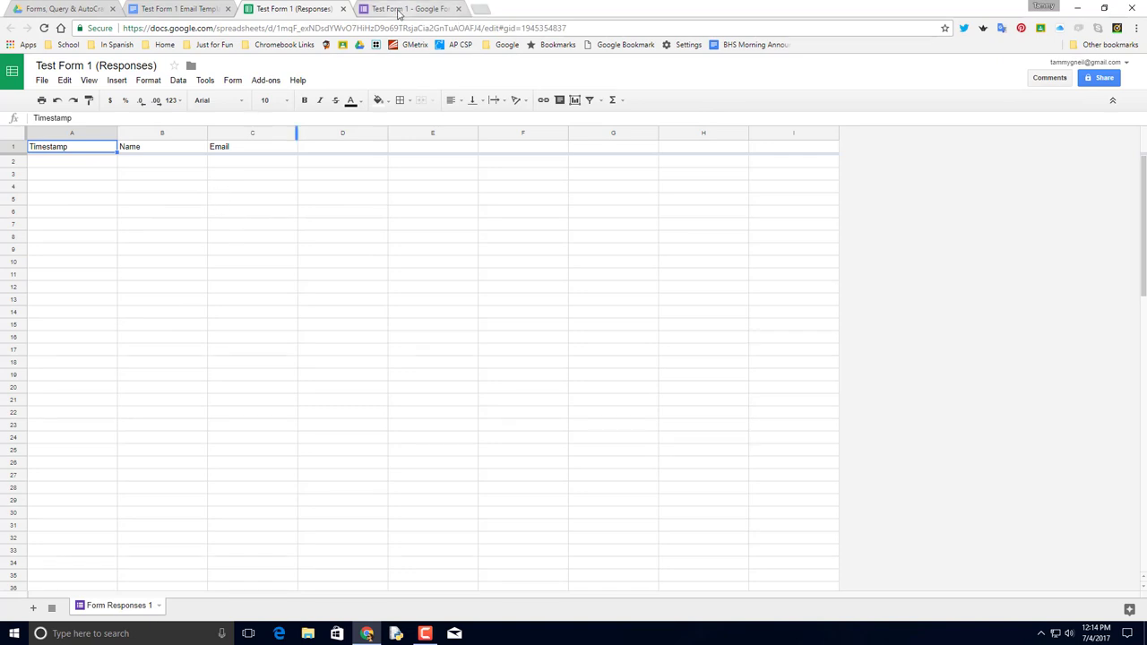
Review the form's questions and the email template, then go to the Forms, Query & AutoCrat folder.
click(404, 9)
click(534, 149)
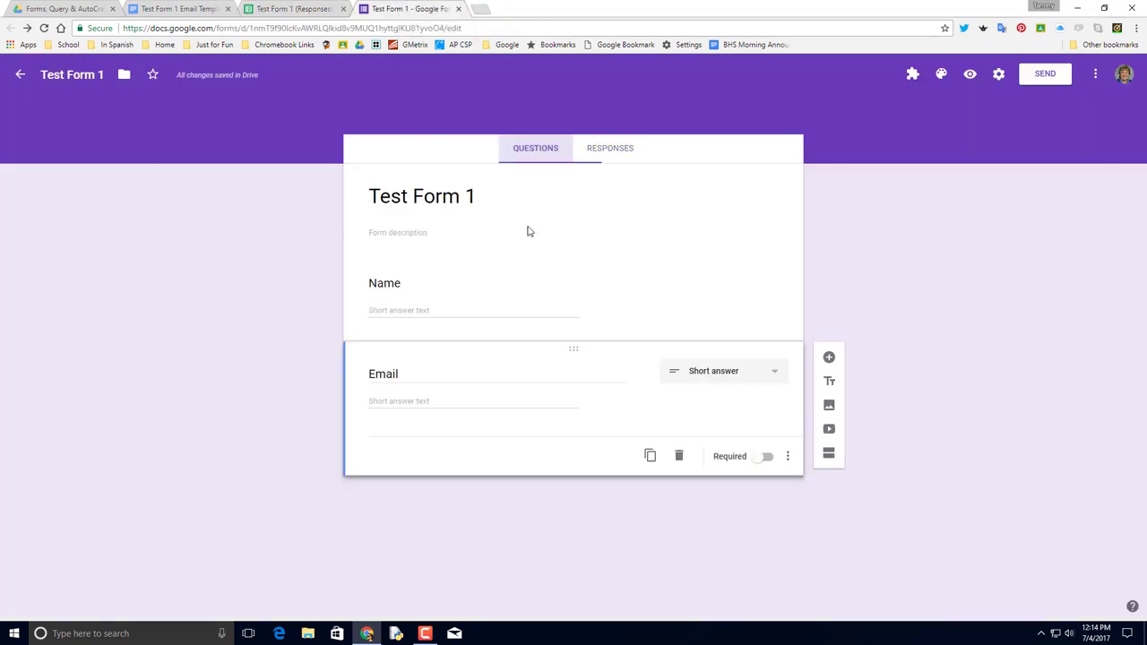
click(175, 9)
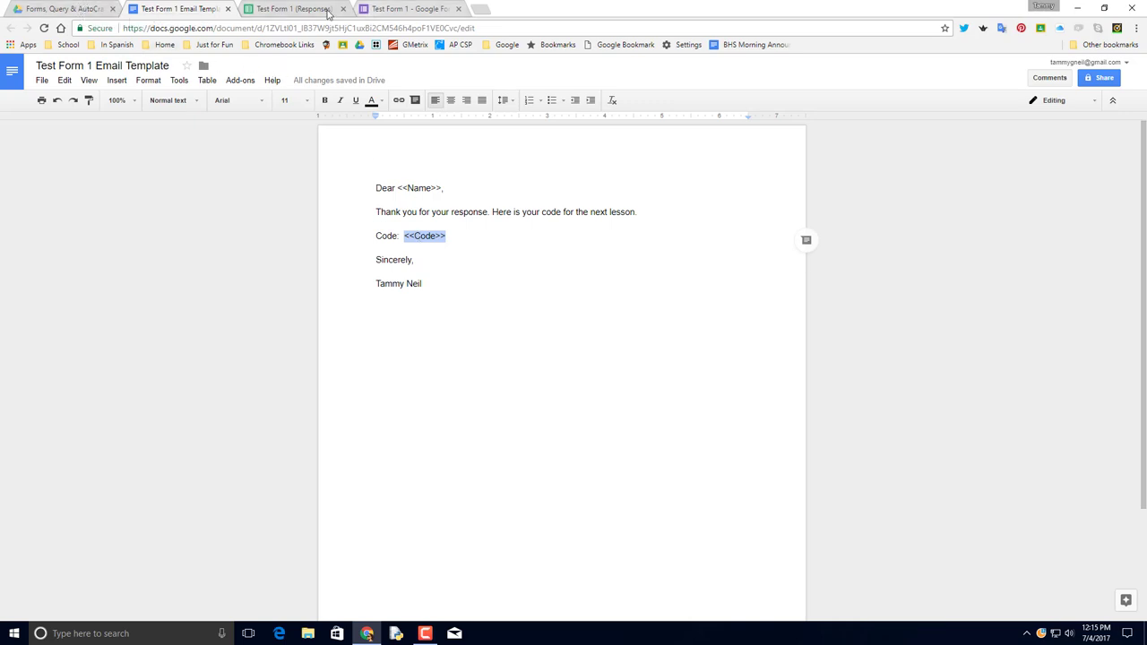
click(78, 8)
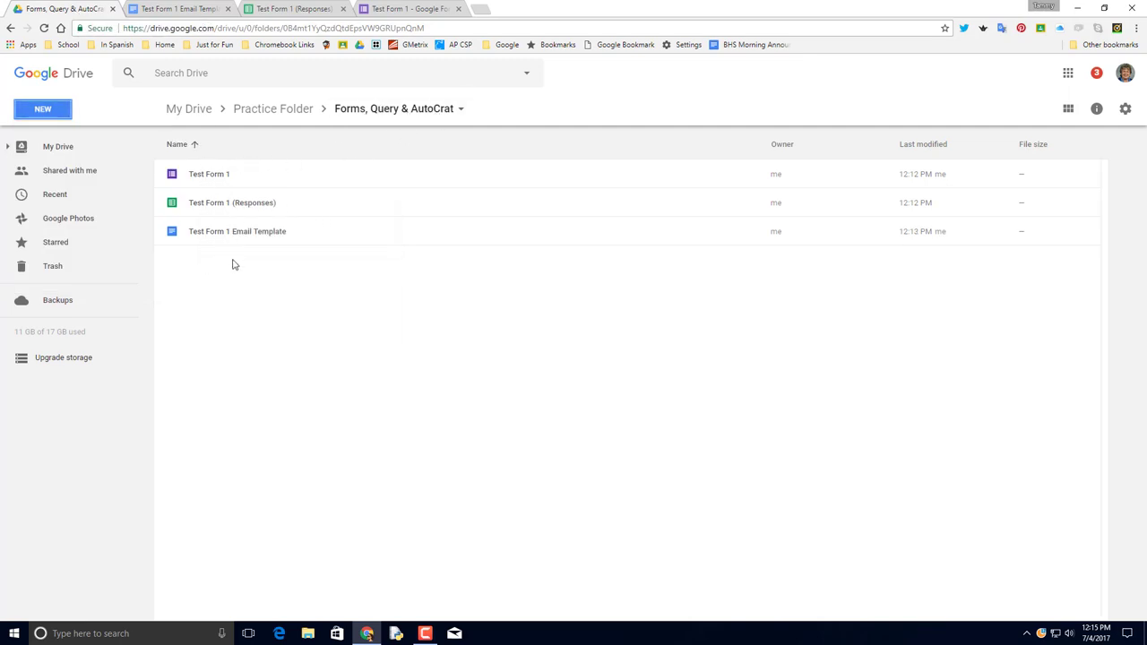
Create a folder named 'Emailed Forms', then switch back to the Test Form 1 editor.
click(51, 109)
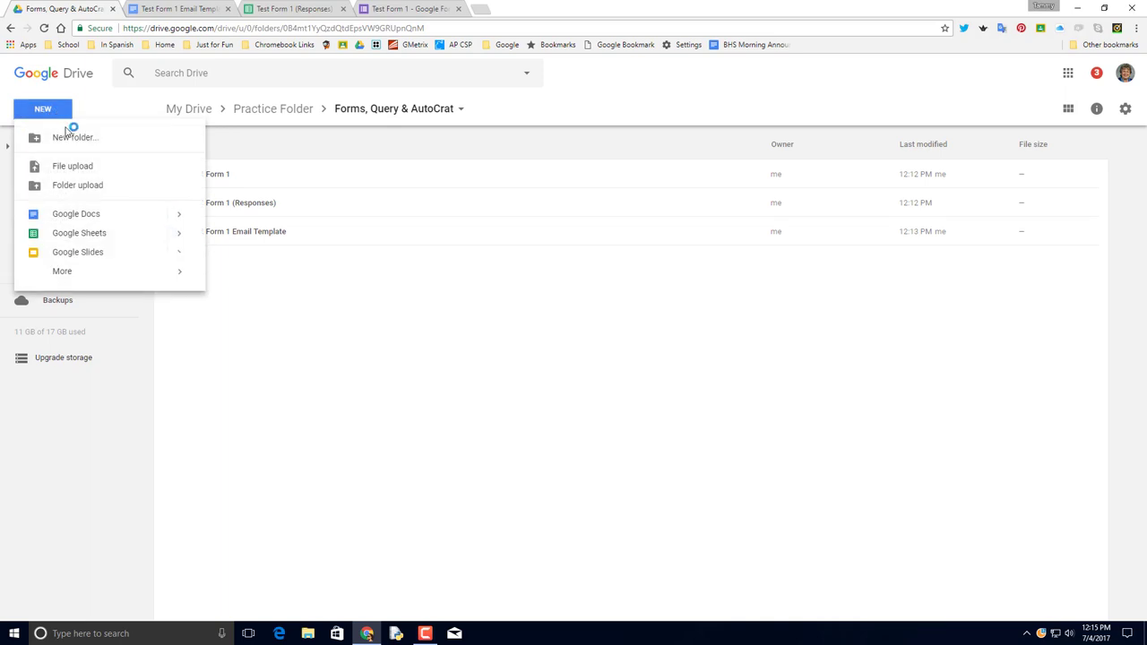
click(72, 134)
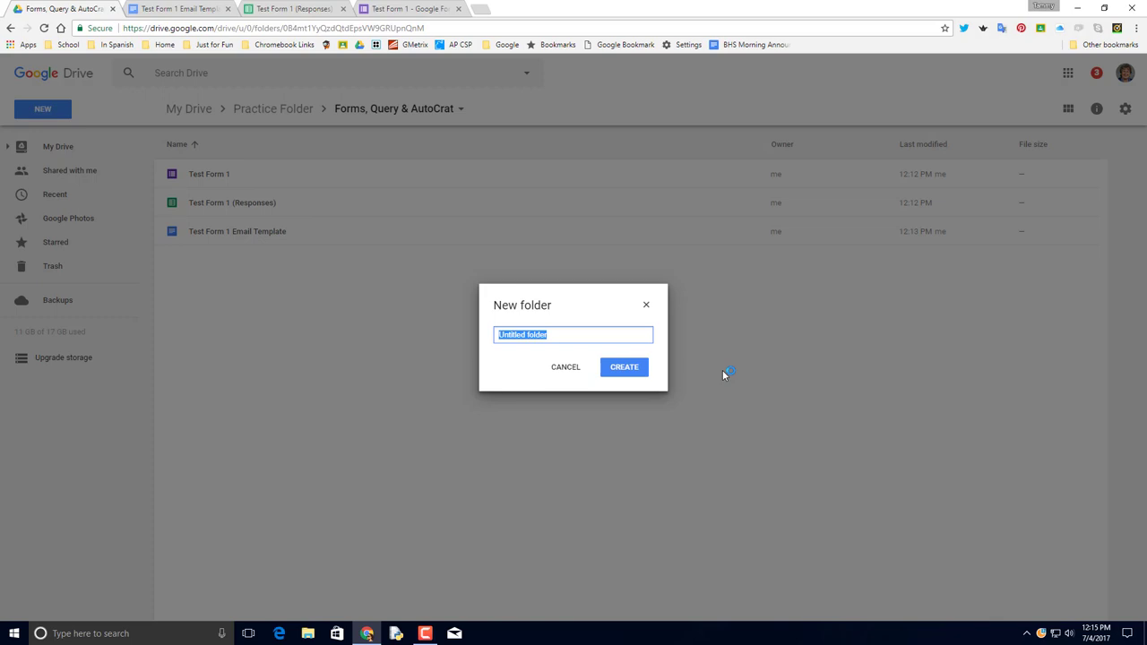
text(Emailed Forms)
key(Return)
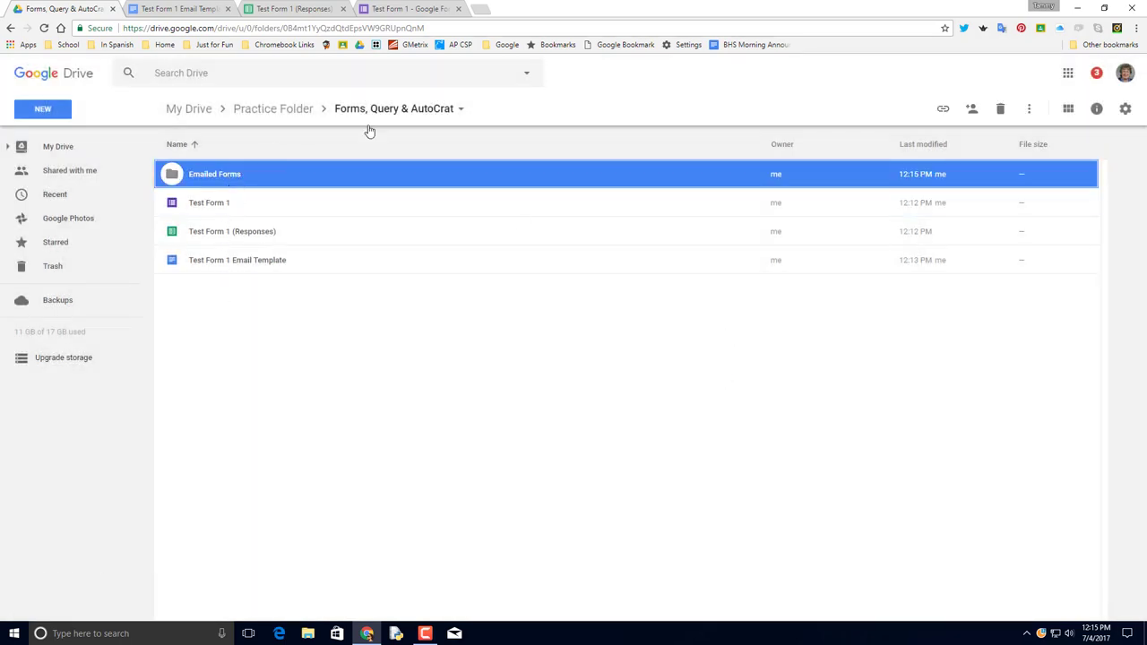
click(399, 9)
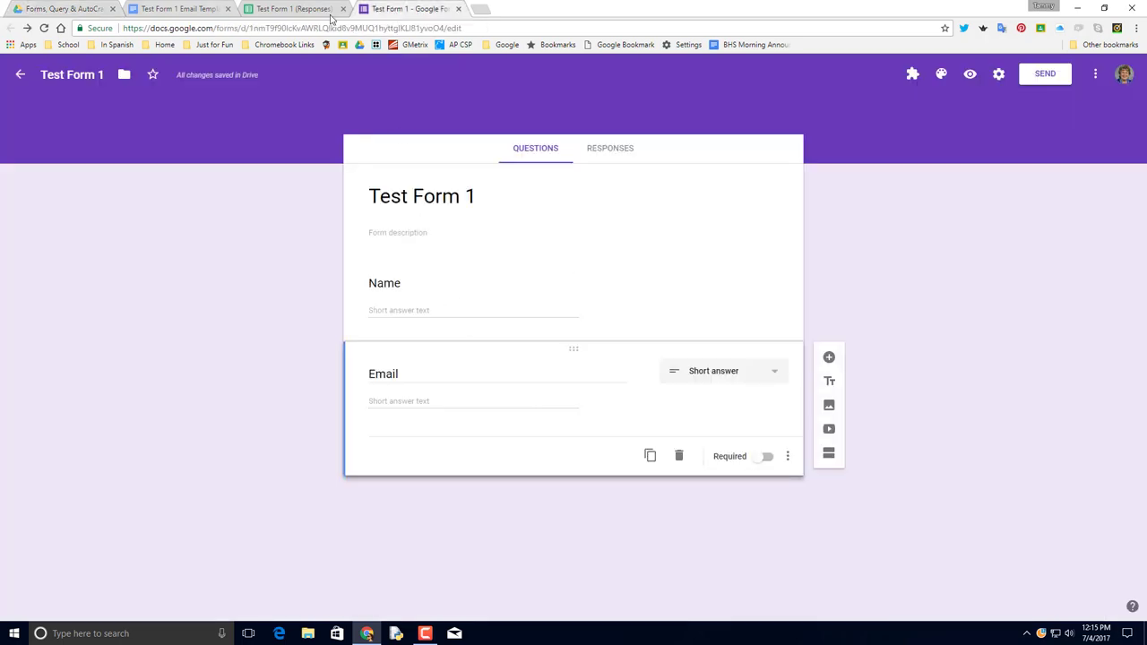
In the responses spreadsheet, add a new sheet and rename it 'Query Sheet'.
click(295, 9)
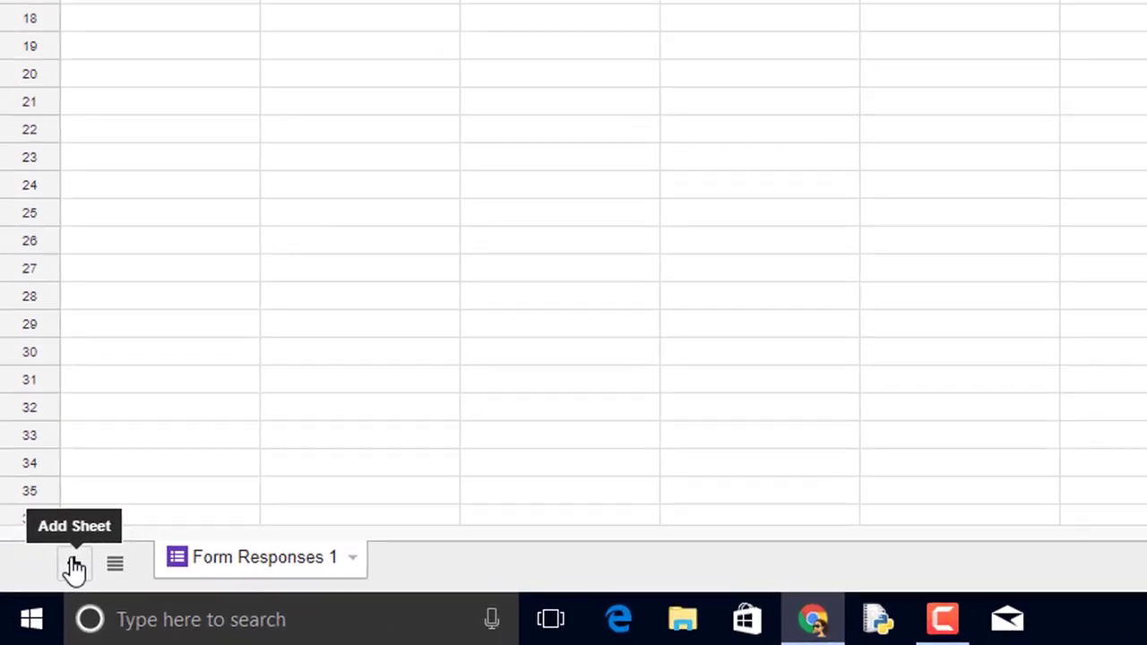
click(74, 567)
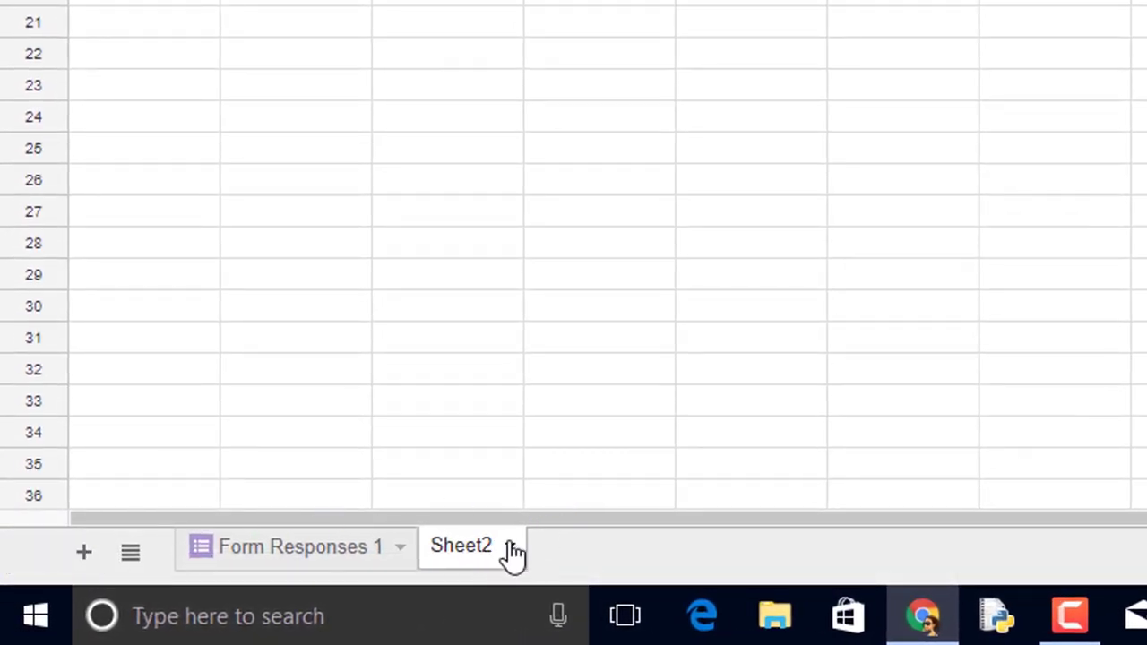
click(510, 547)
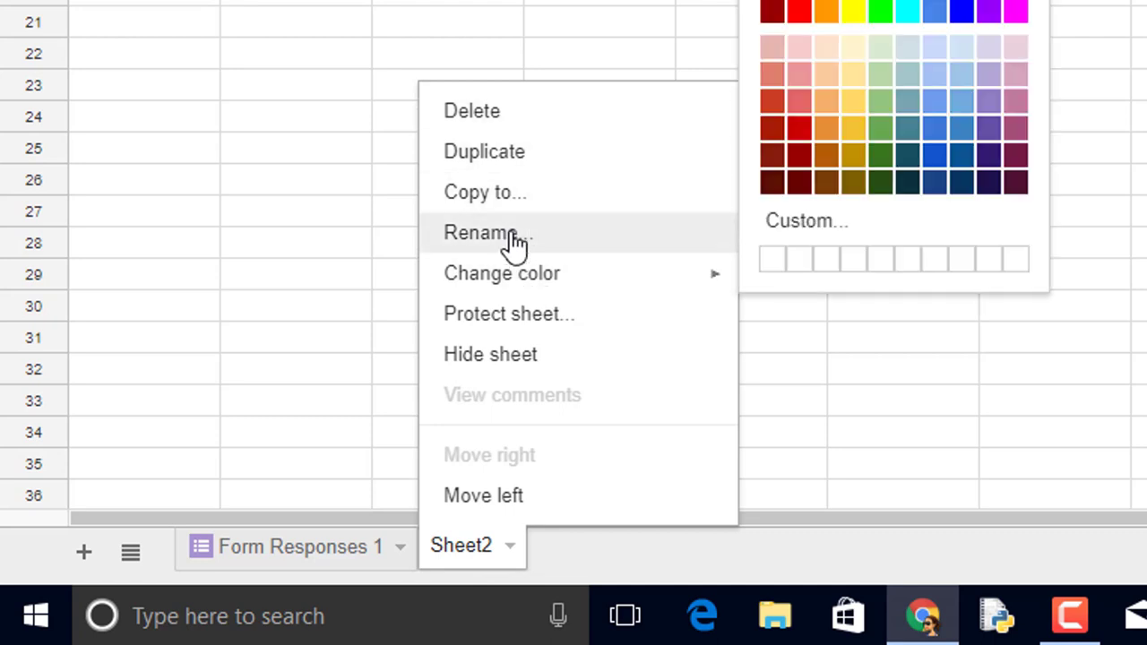
click(515, 238)
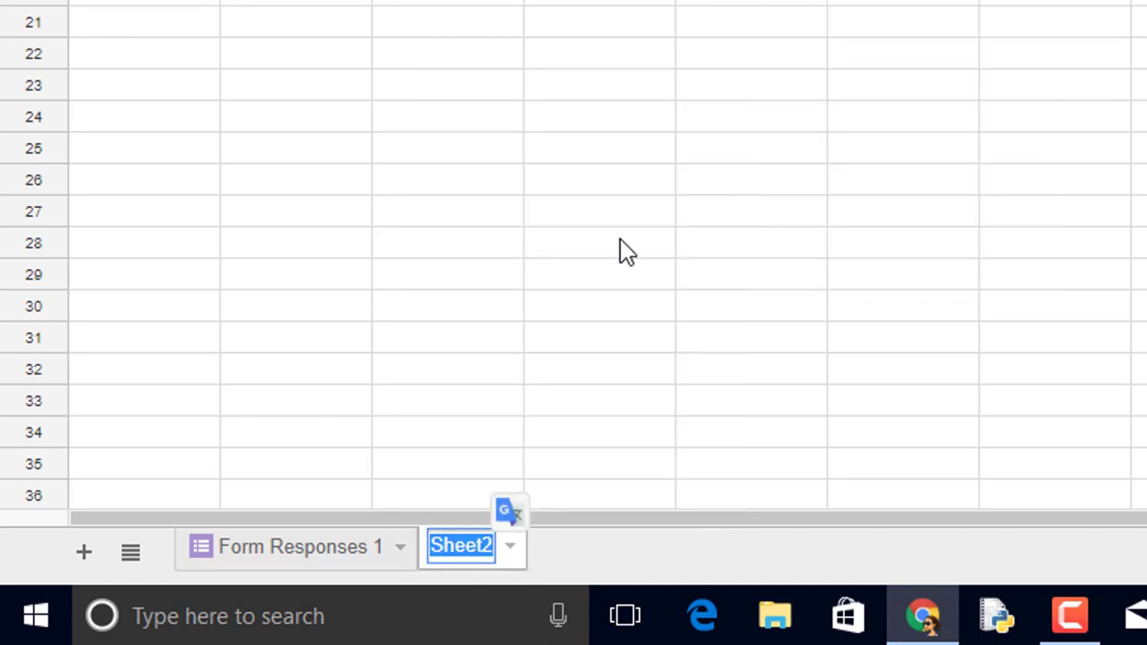
text(Query )
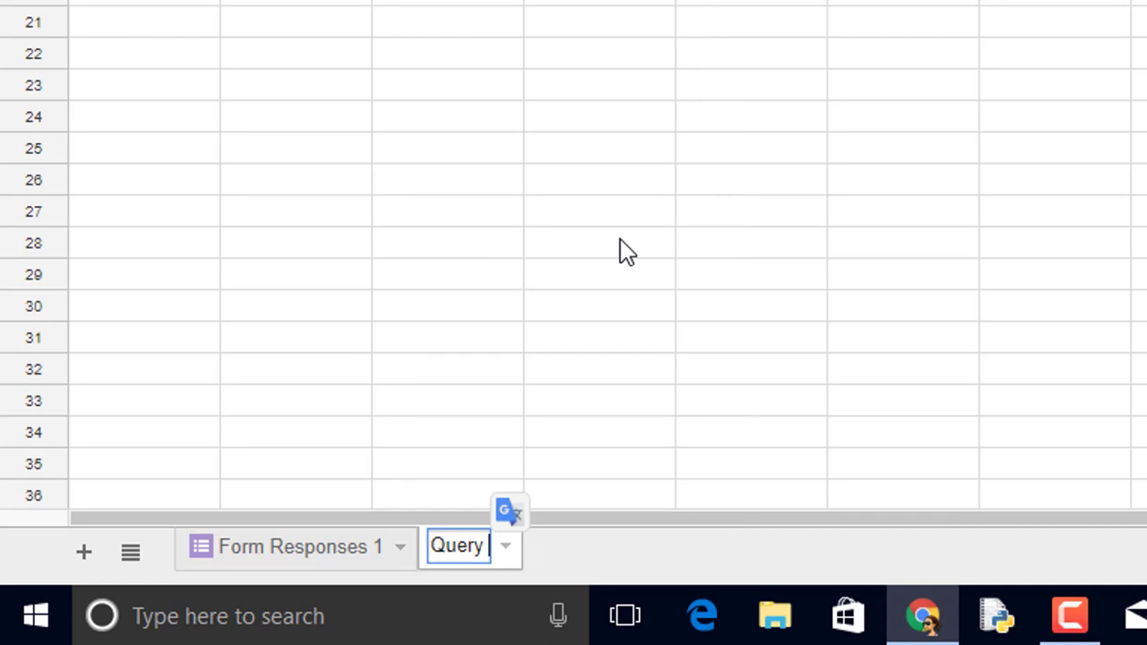
text(Sheet)
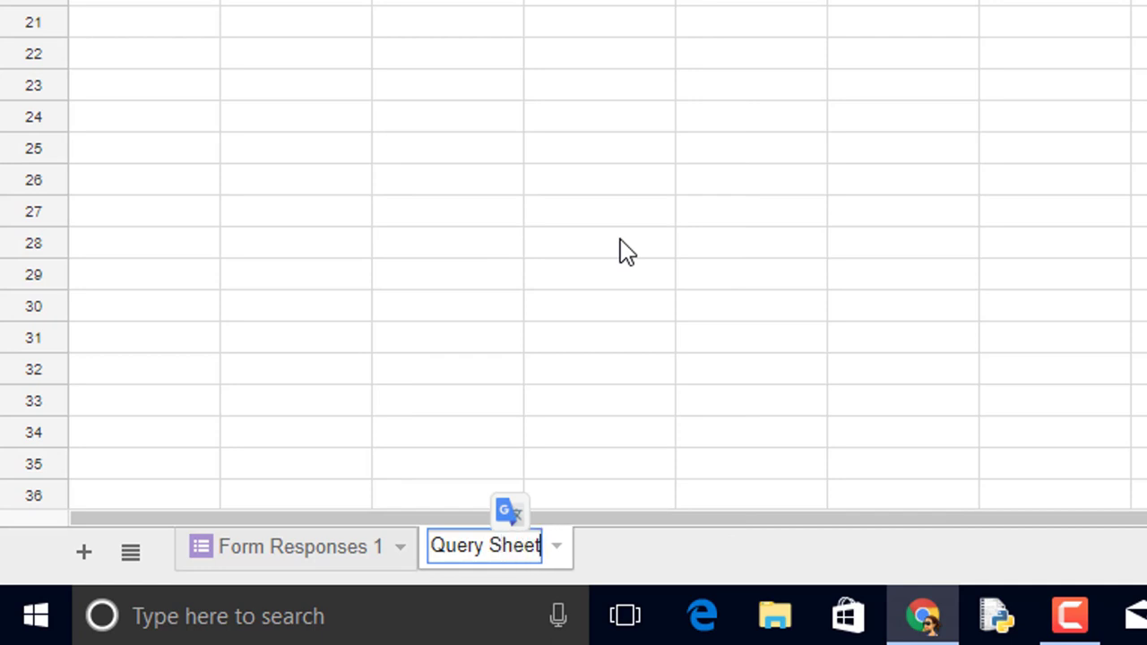
key(Return)
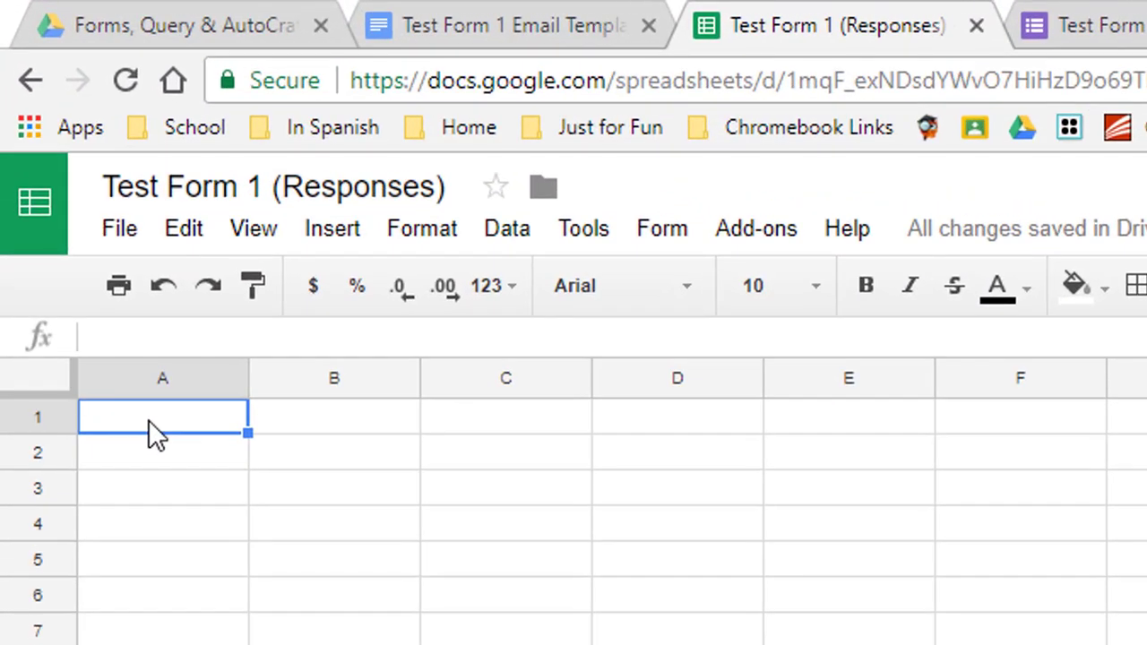
Enter =QUERY('Form Responses 1'!A1:C3) in A1 of Query Sheet.
text(=qu)
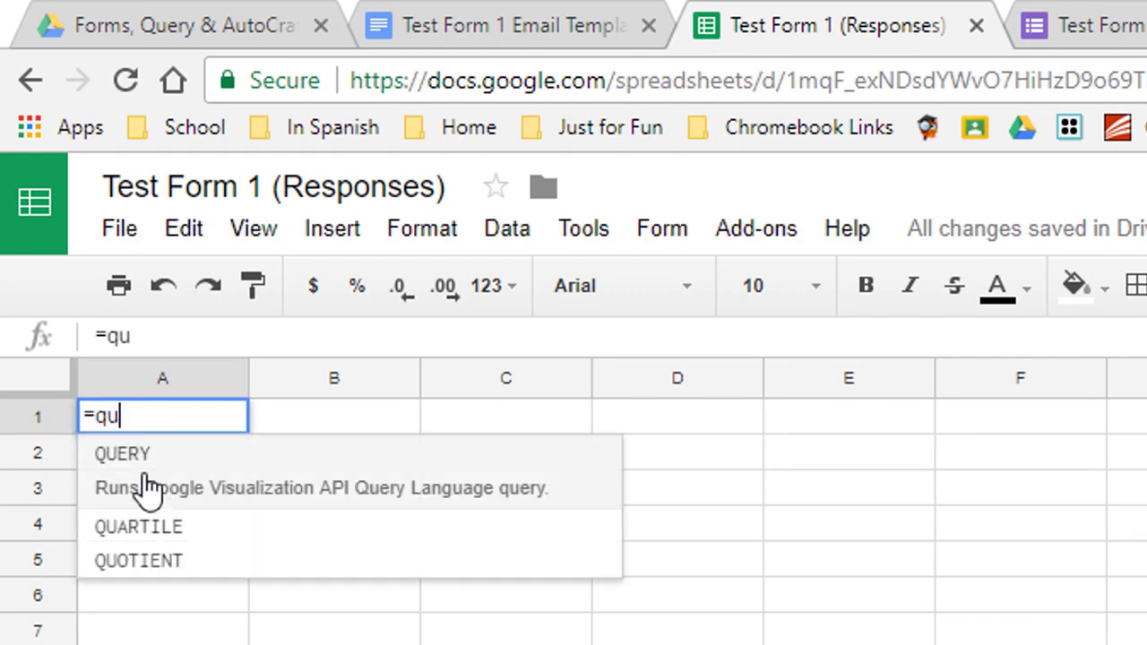
click(141, 467)
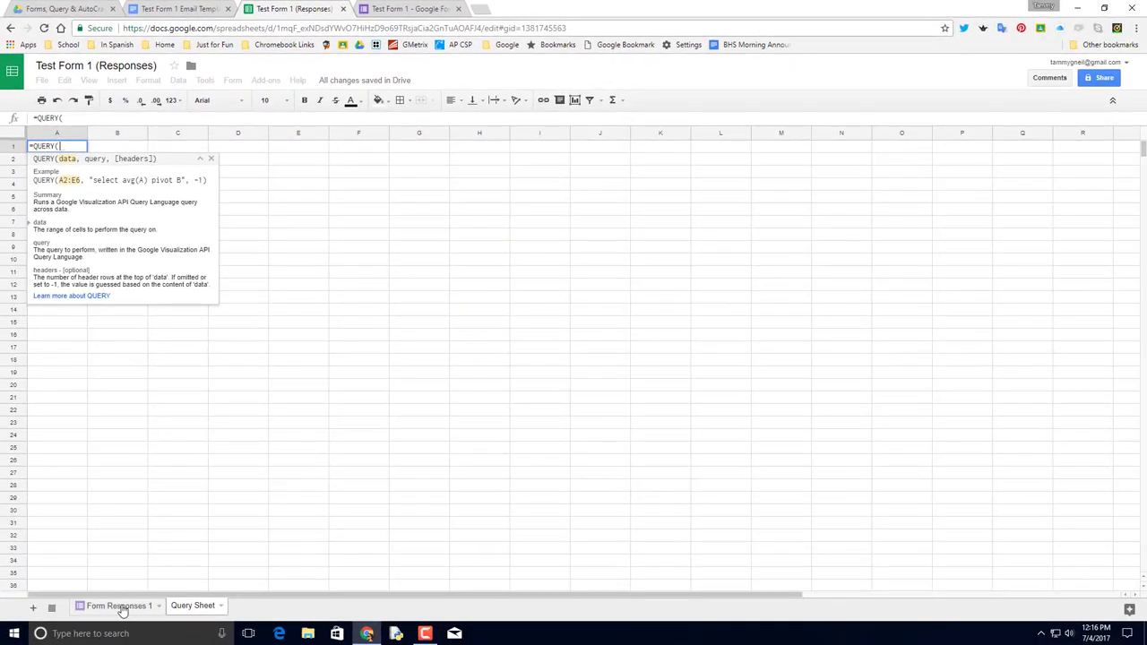
click(117, 607)
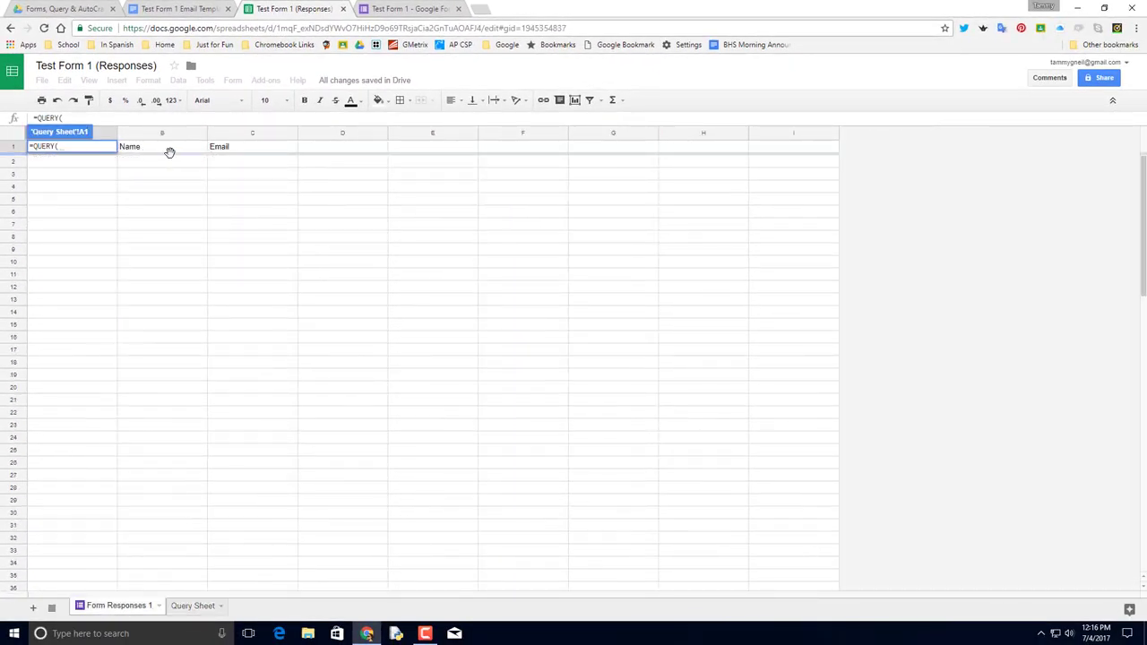
drag(248, 151, 75, 176)
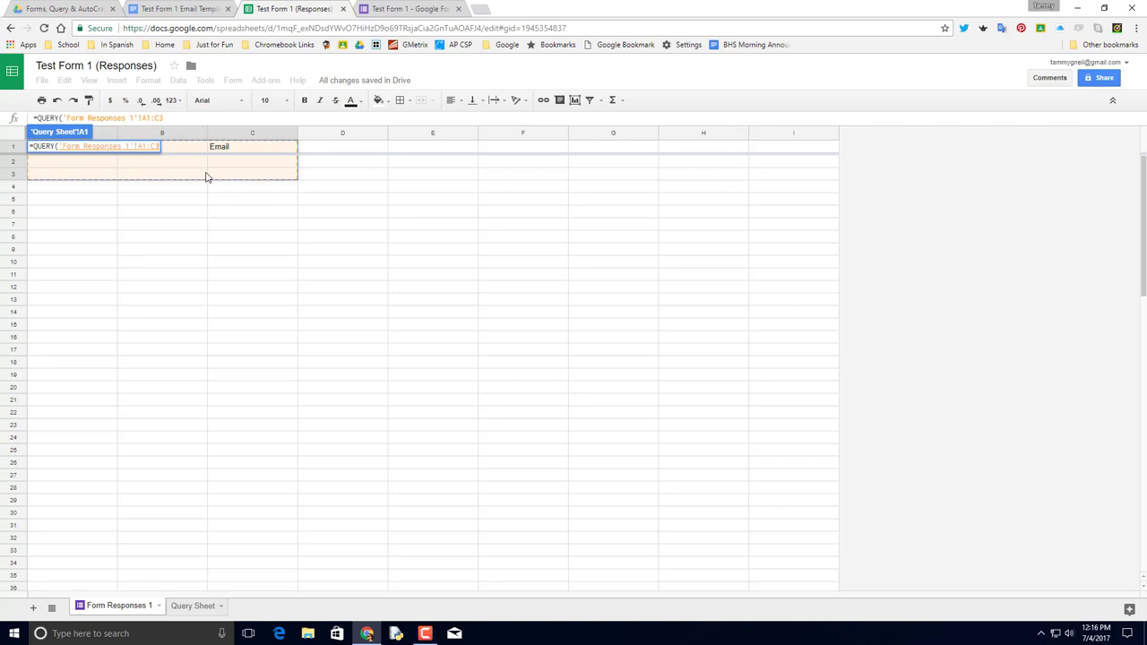
click(202, 607)
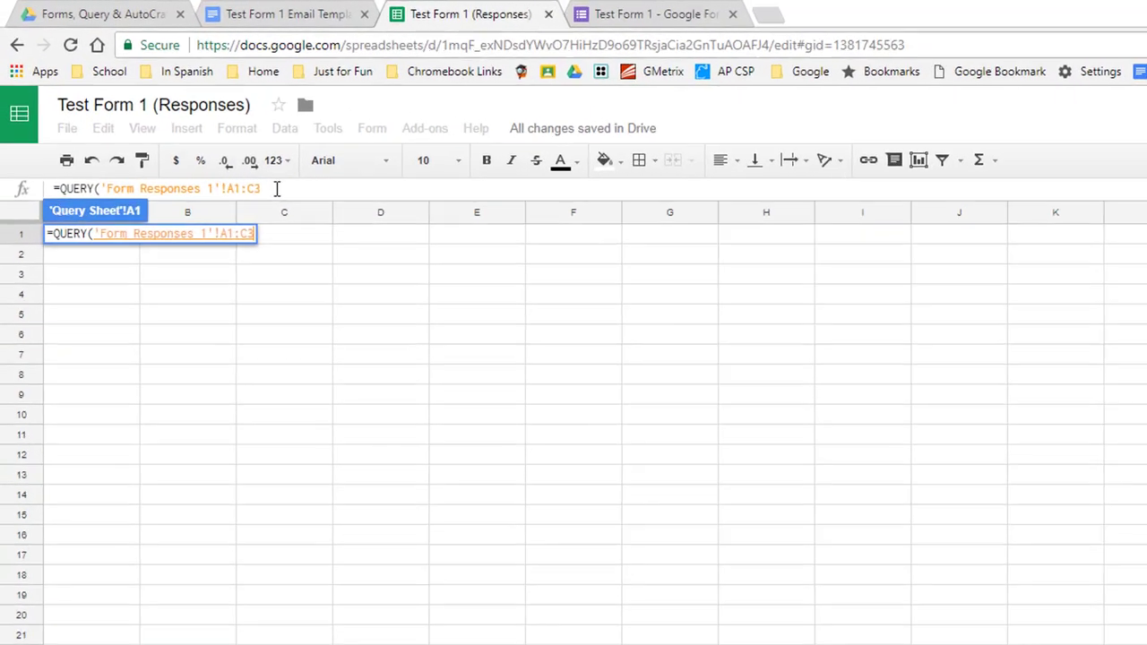
click(173, 118)
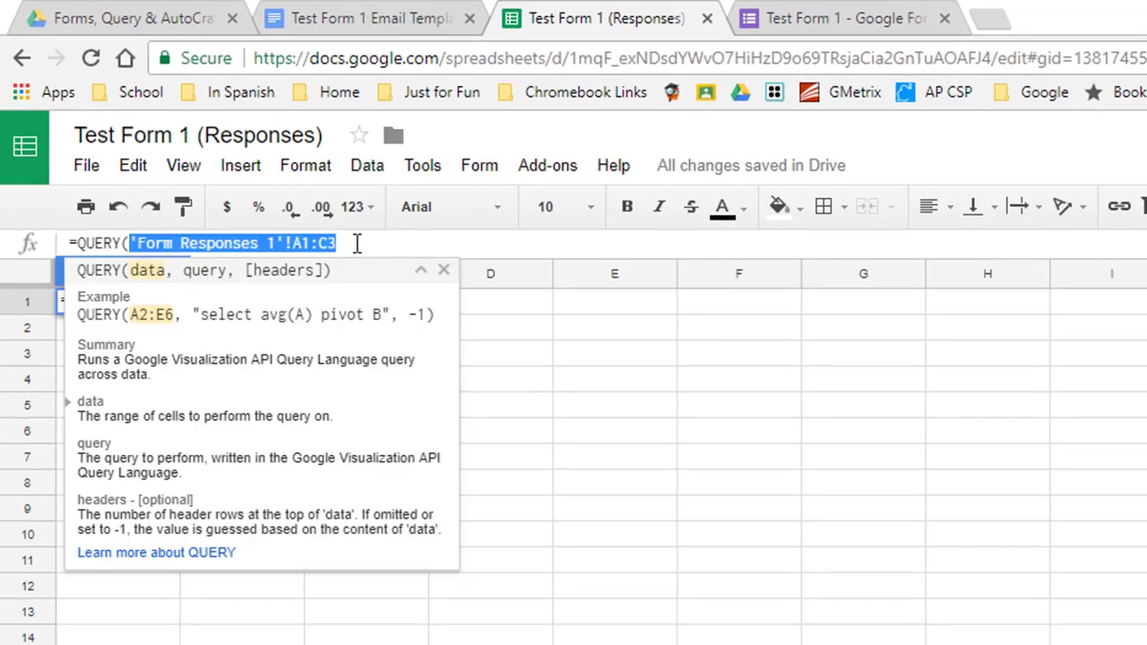
click(357, 244)
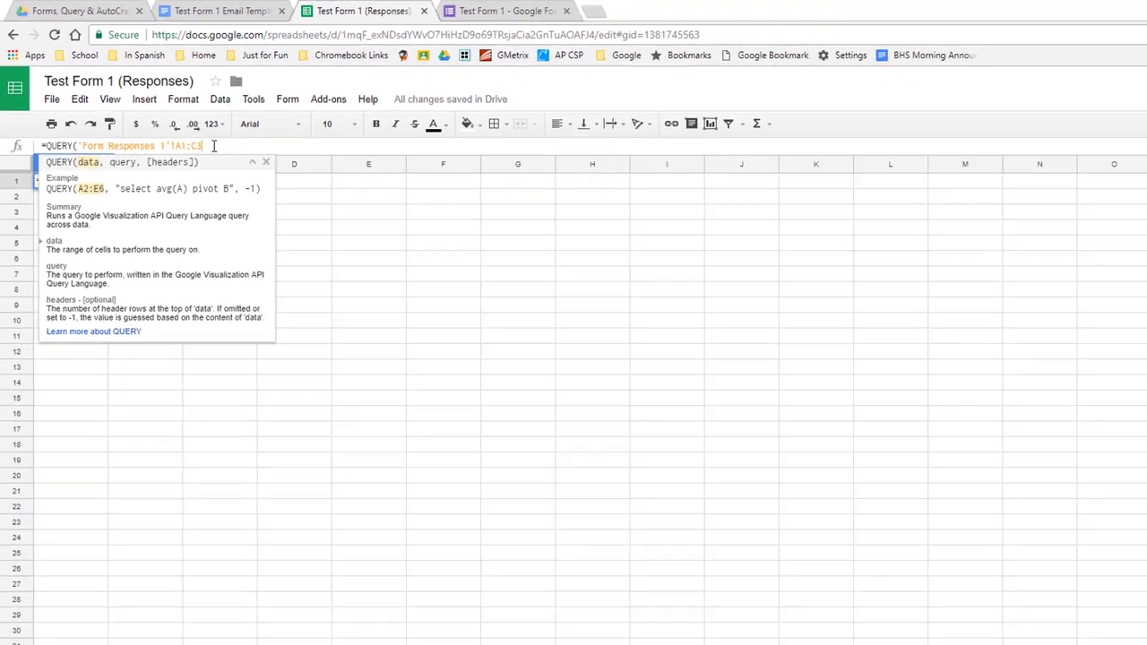
text())
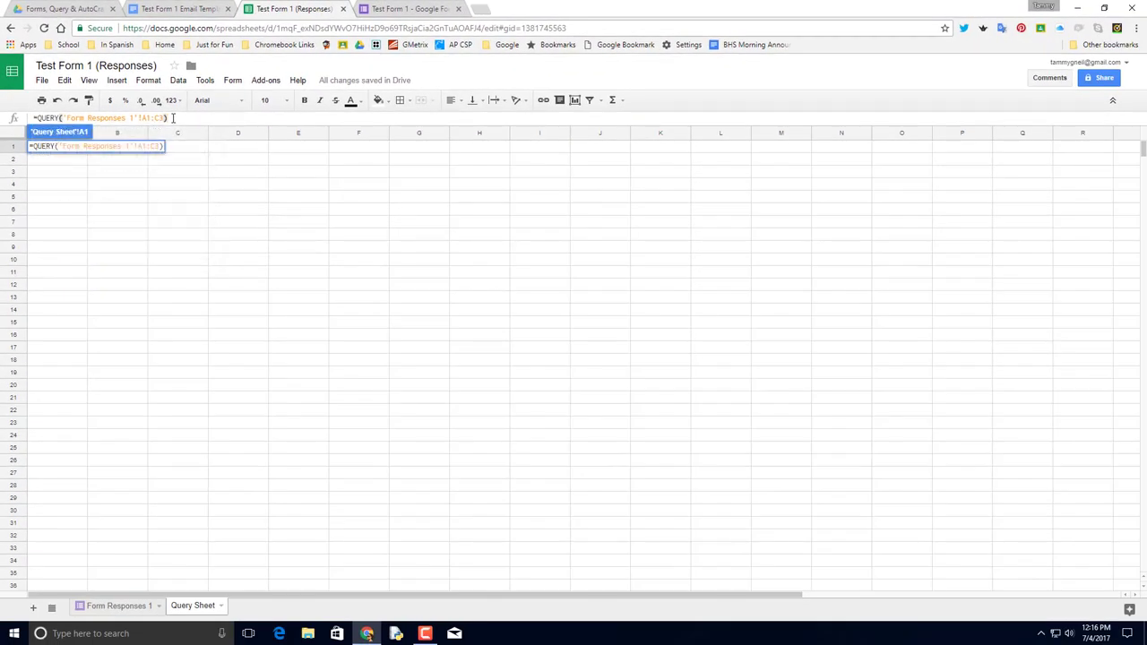
key(Return)
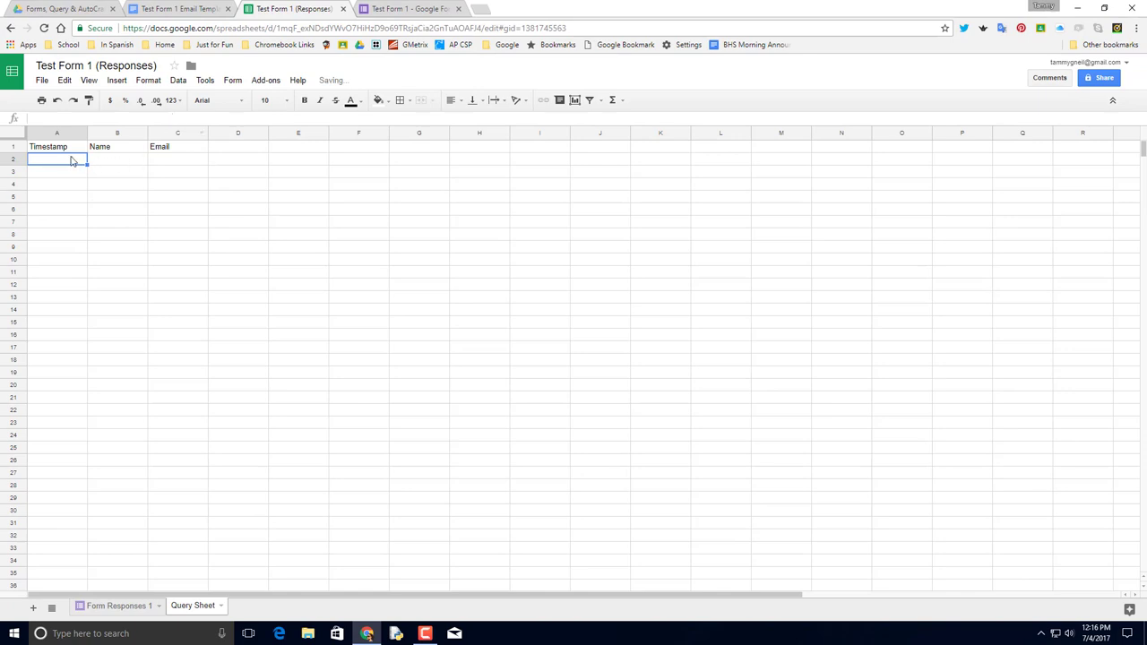
Check the A1 formula, view Form Responses 1, and move the form into its own window.
click(70, 151)
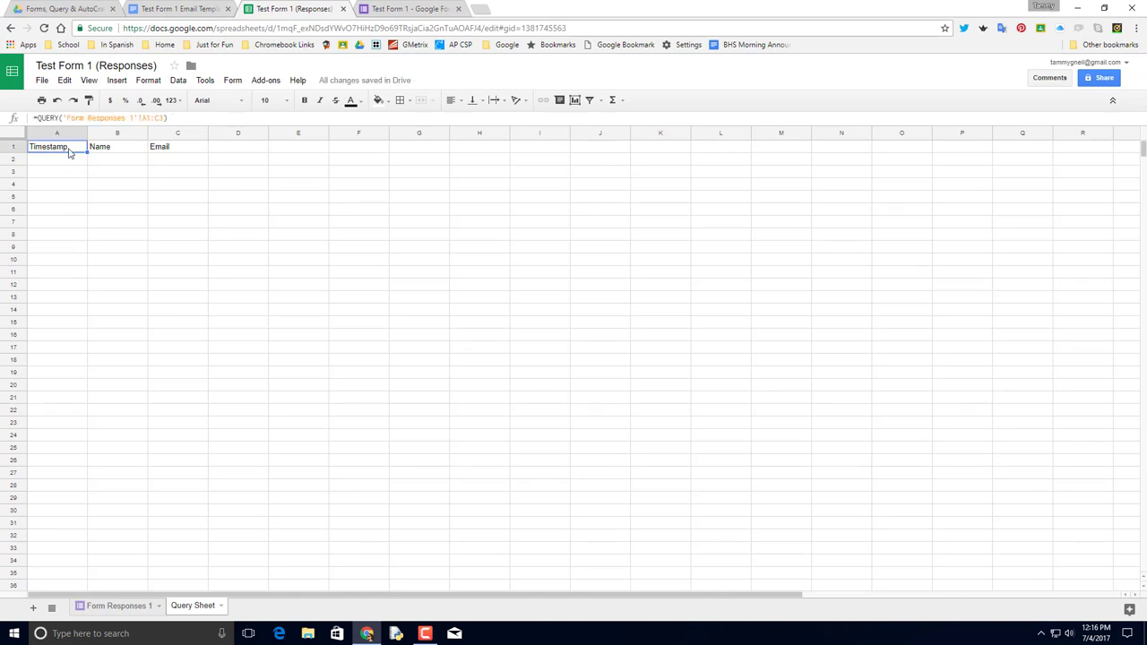
click(128, 608)
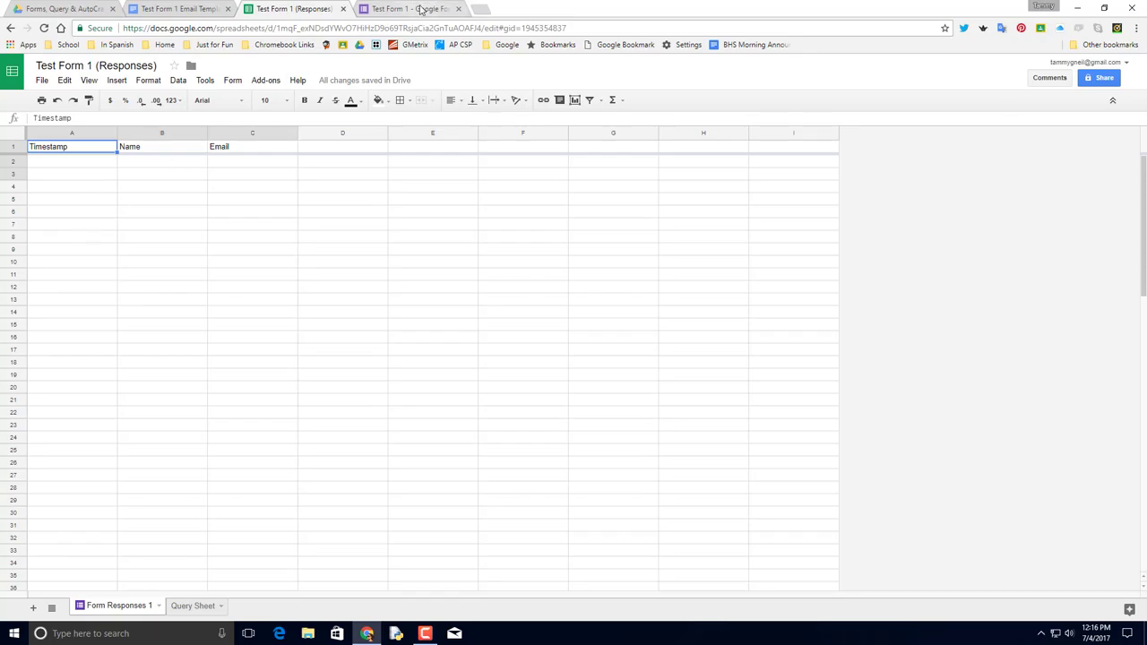
drag(420, 9, 1146, 9)
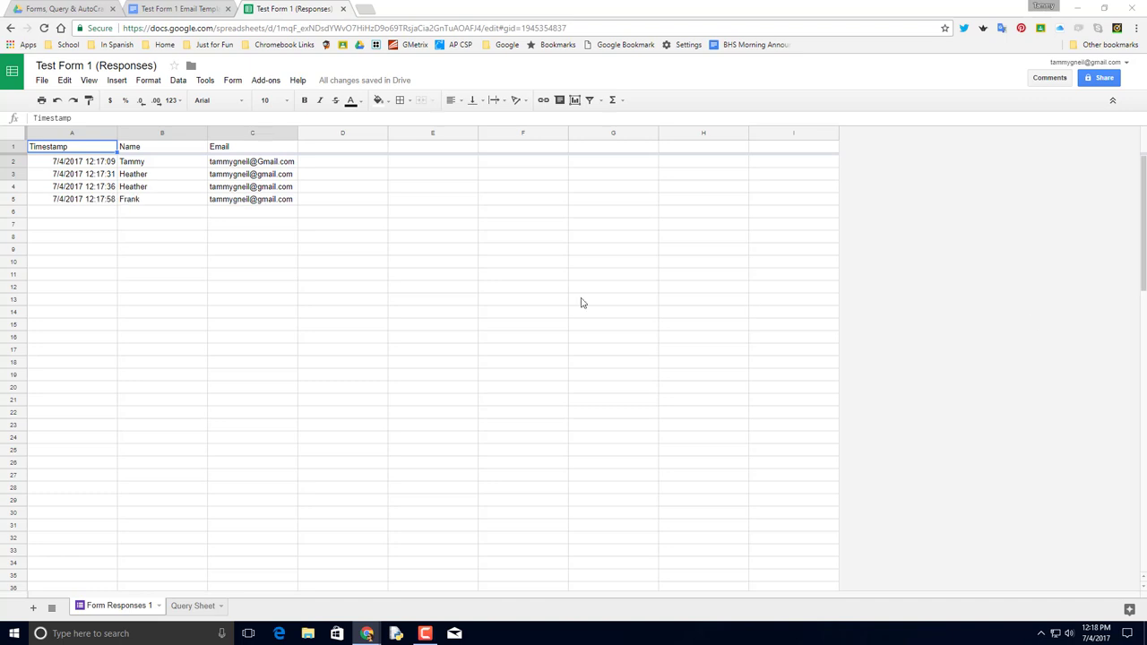
Add a 'Code' column heading beside Email with codes 5215, 5263 and 6547.
click(340, 148)
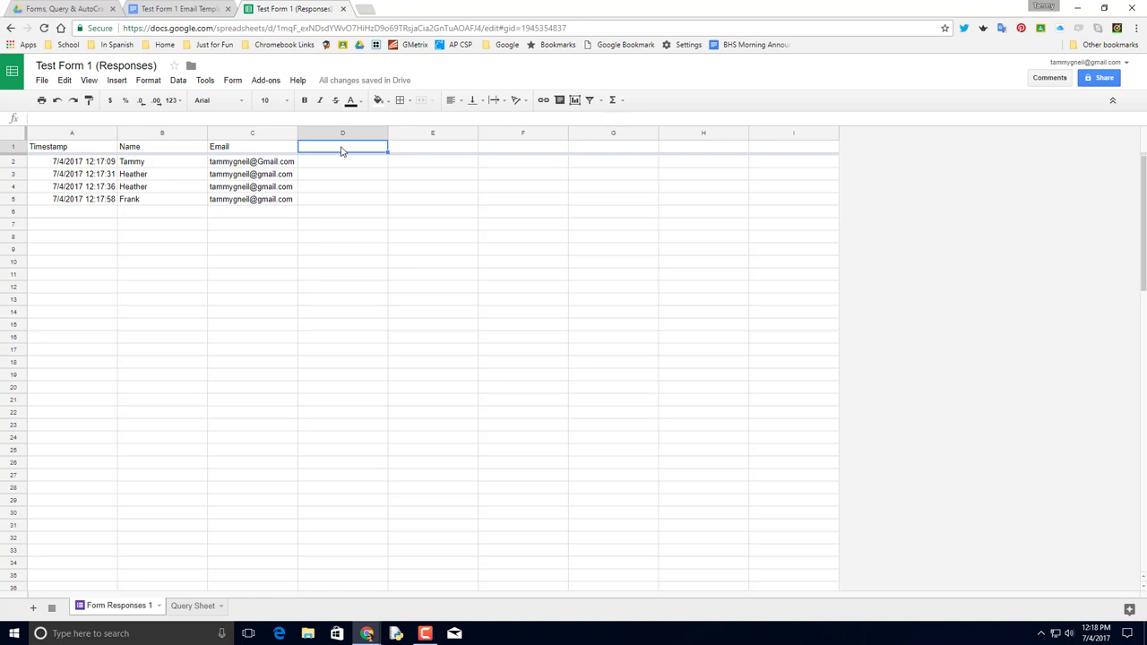
text(Code)
click(356, 164)
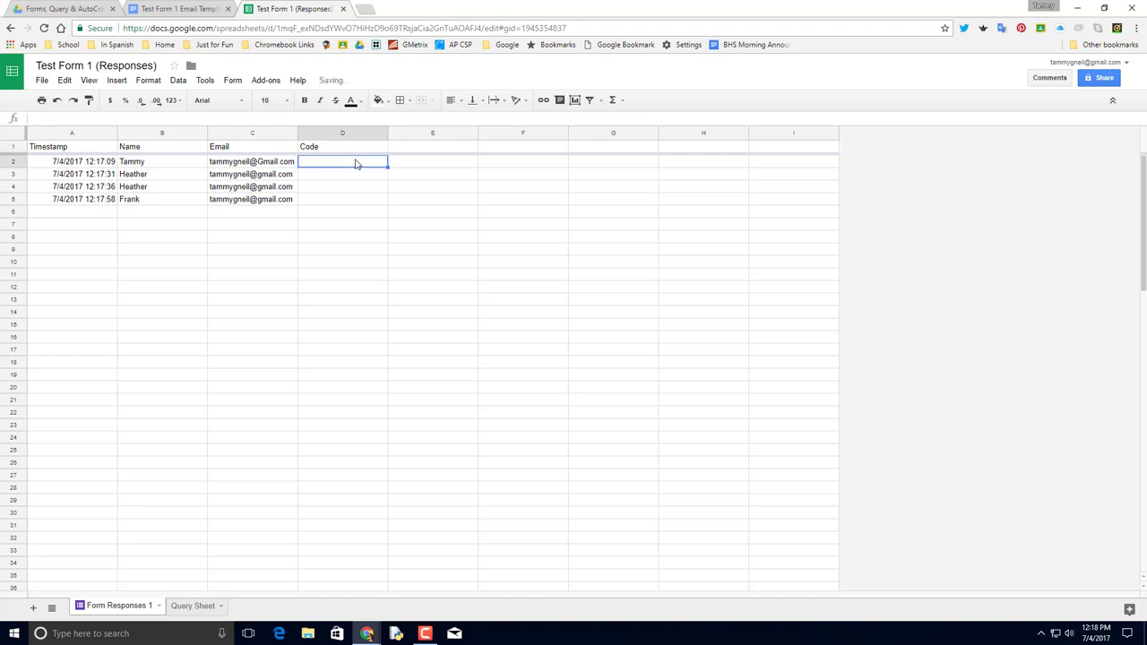
text(5215)
key(Return)
text(5263)
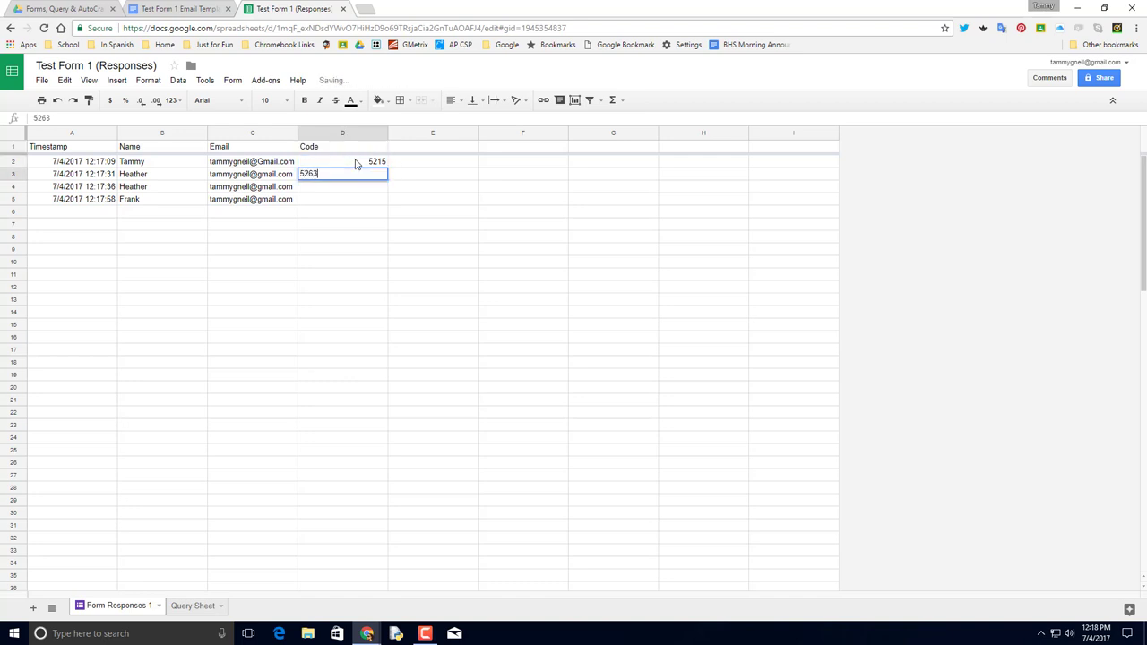
key(Return)
text(6547)
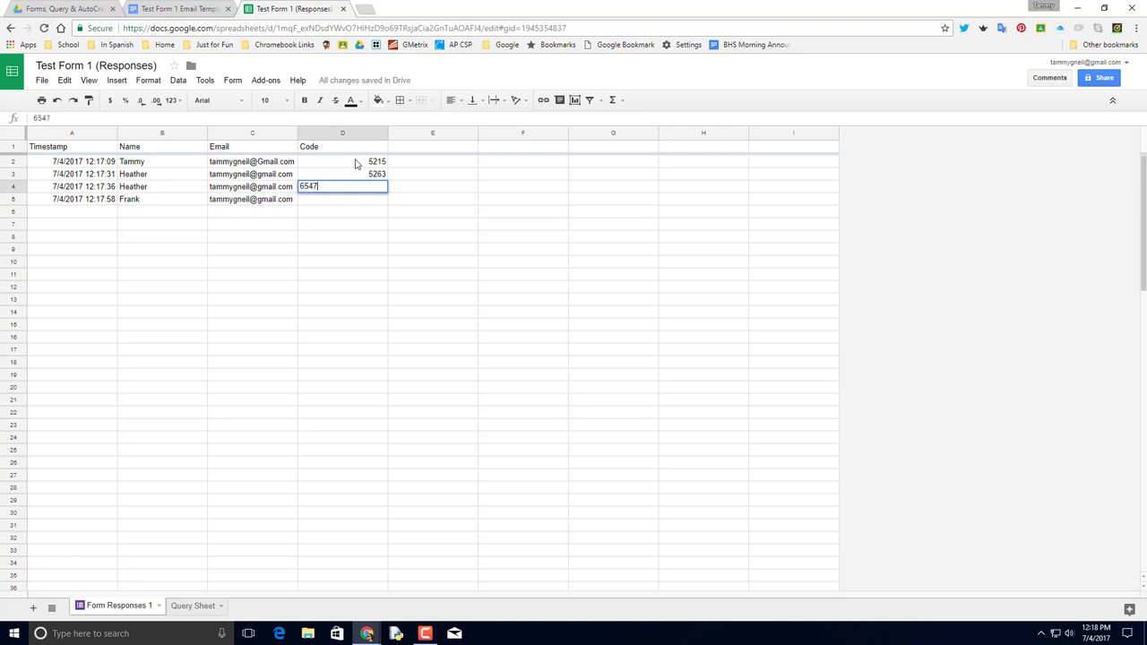
key(Return)
Continue the Code column with 6321, 5684 and 1524 in rows 5–7.
text(6321)
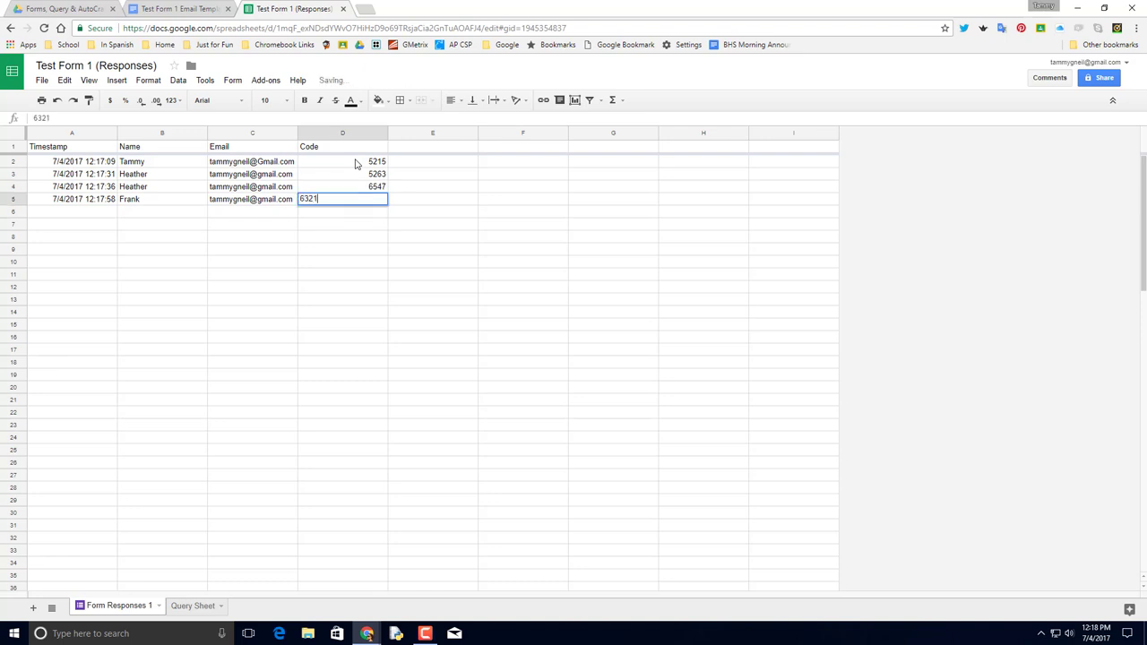
key(Return)
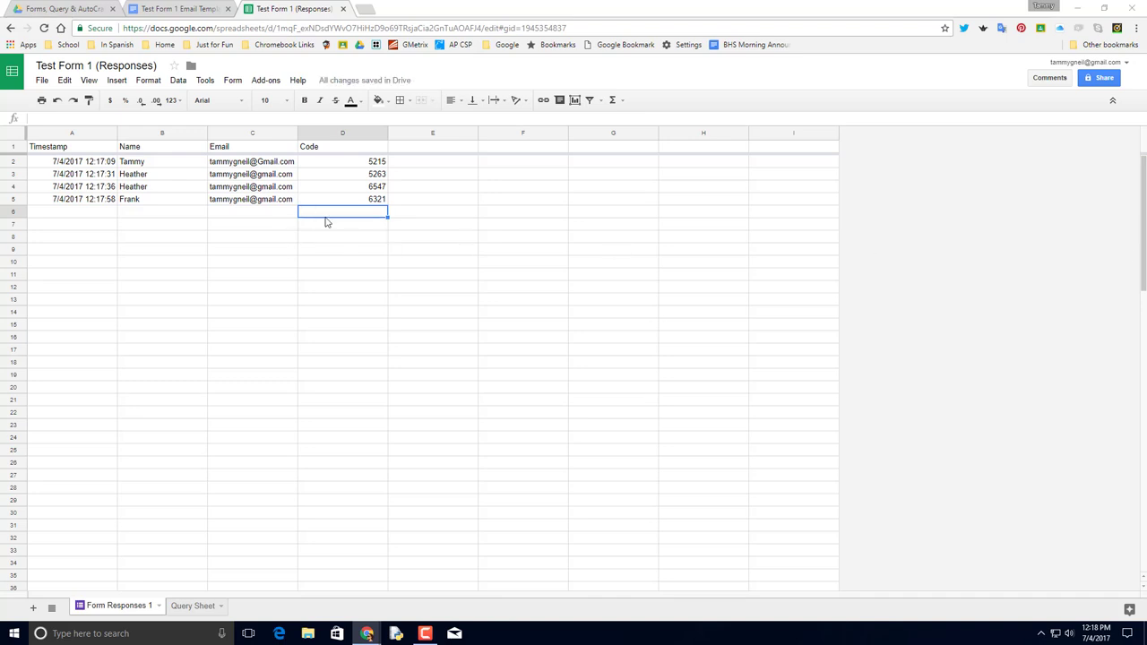
key(ctrl+c)
text(5684)
key(Return)
text(1)
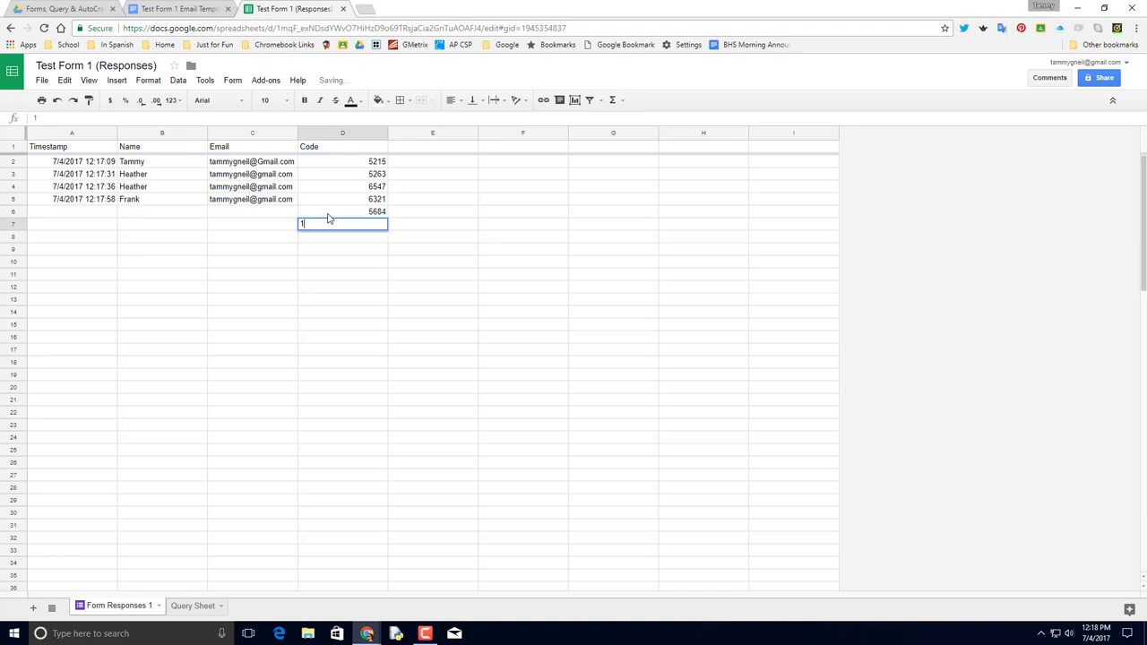
key(Return)
scroll(348, 225, down, 1)
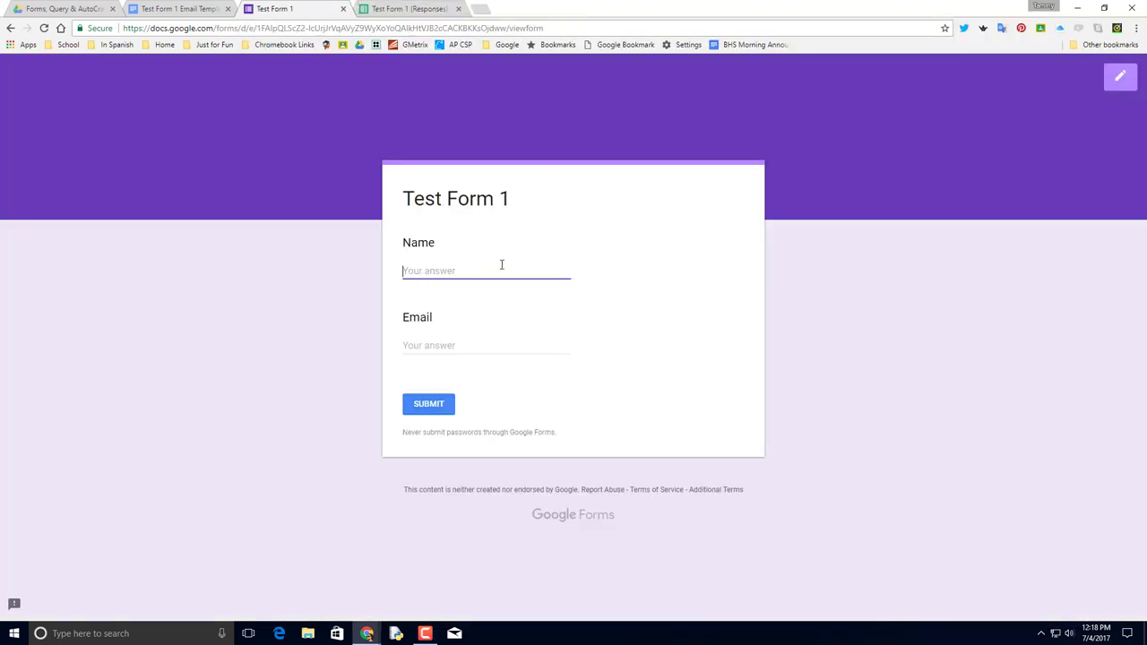
Submit a Test Form 1 response with a name and email address, then return to the responses sheet.
text(George)
key(Tab)
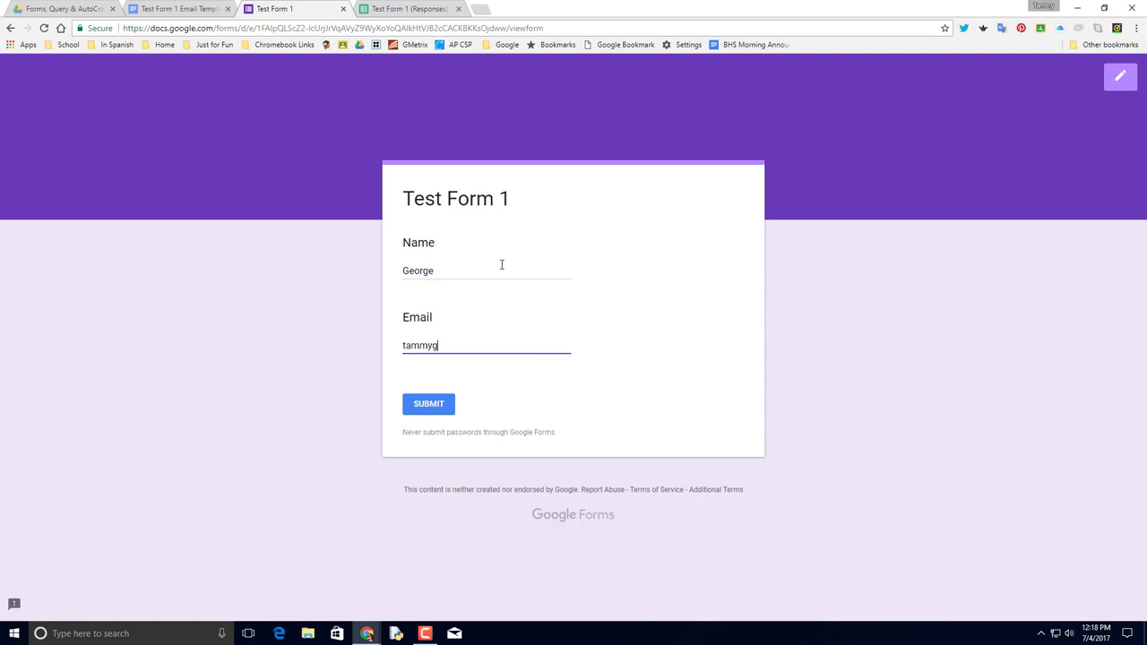
click(429, 405)
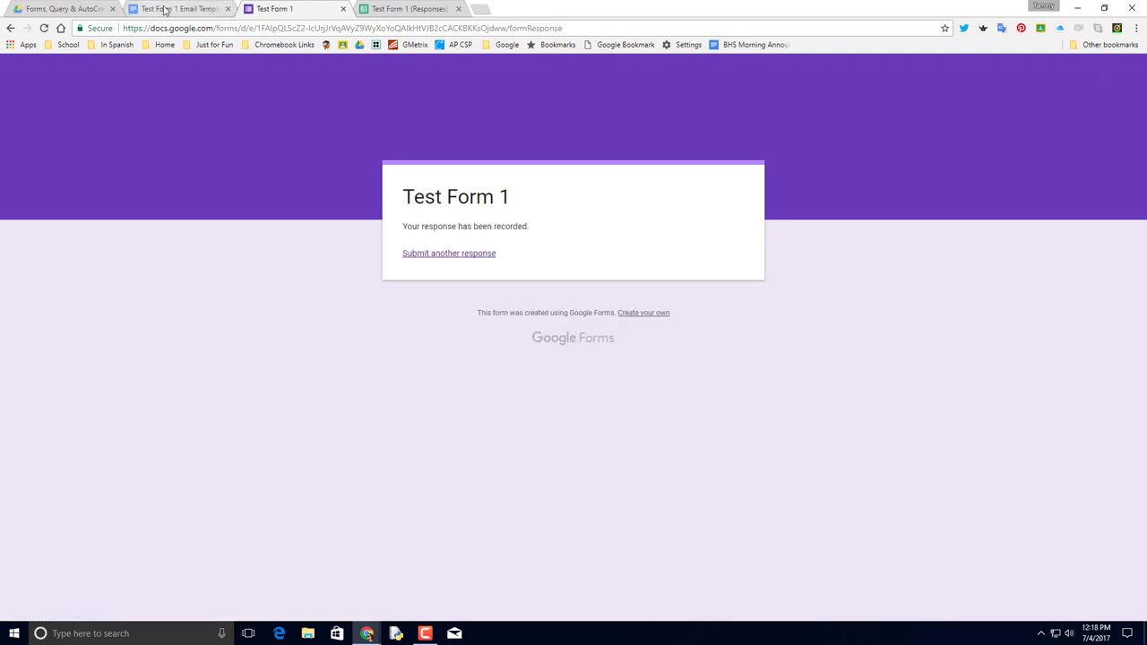
click(389, 8)
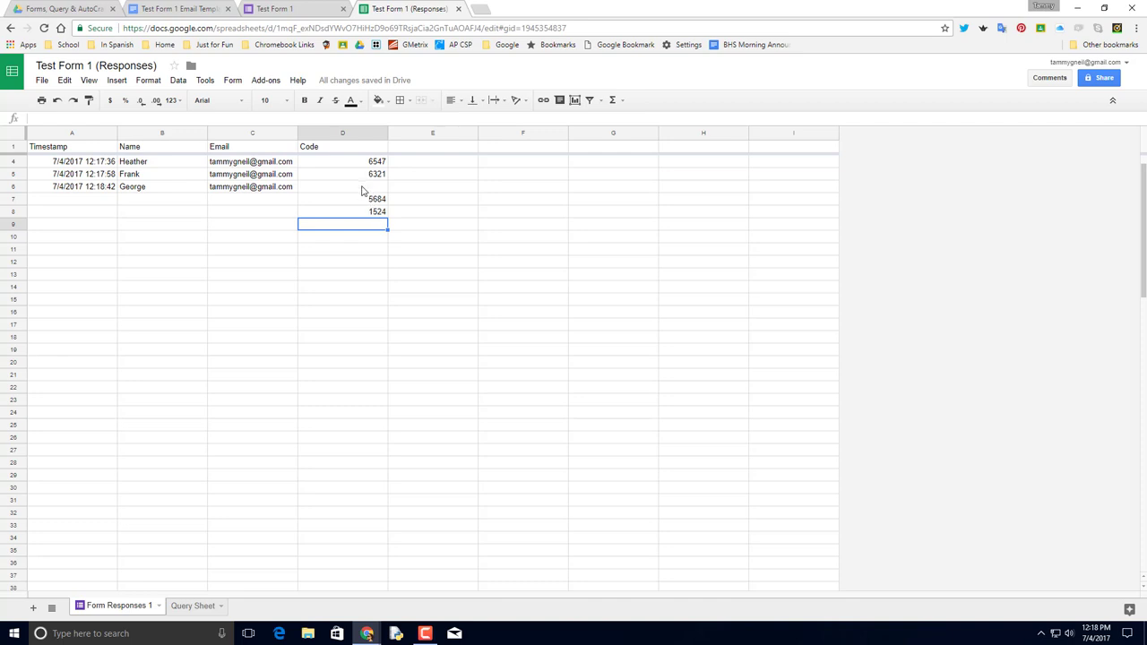
Clear all of column D (Code) on Form Responses 1, then go to the Query Sheet.
click(363, 188)
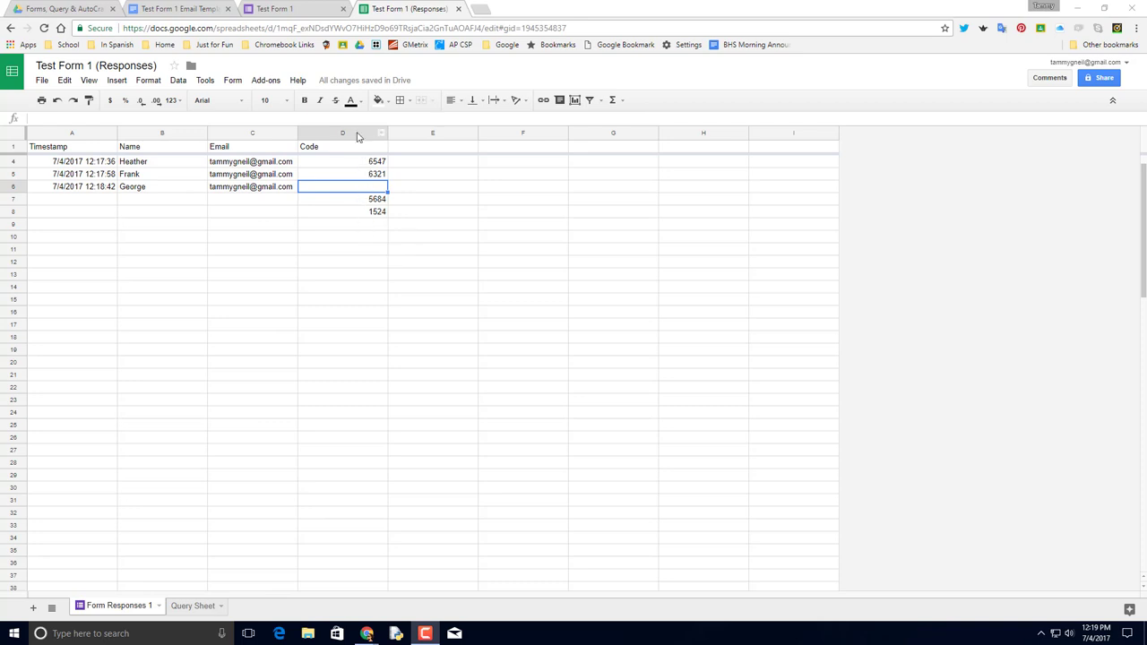
click(357, 133)
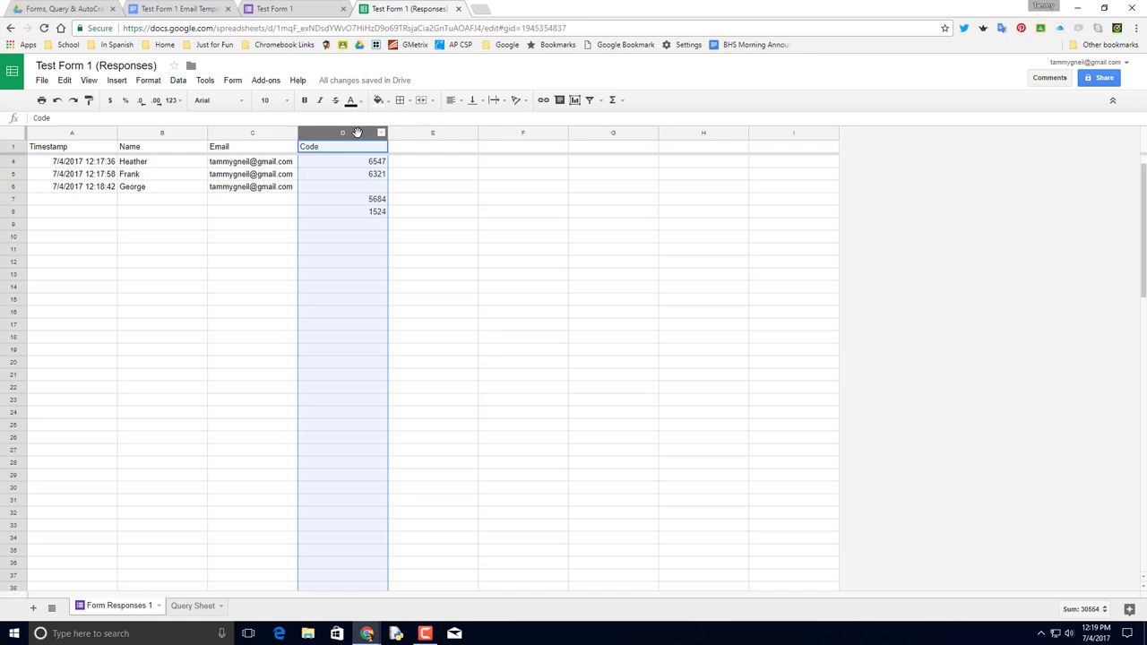
key(Delete)
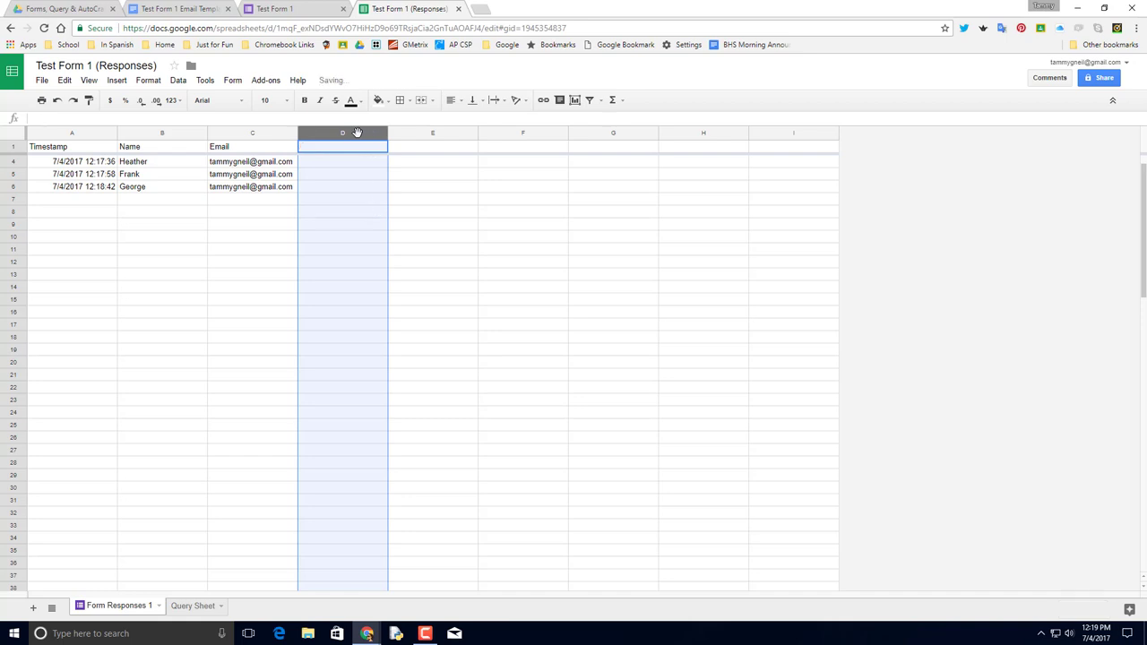
click(191, 605)
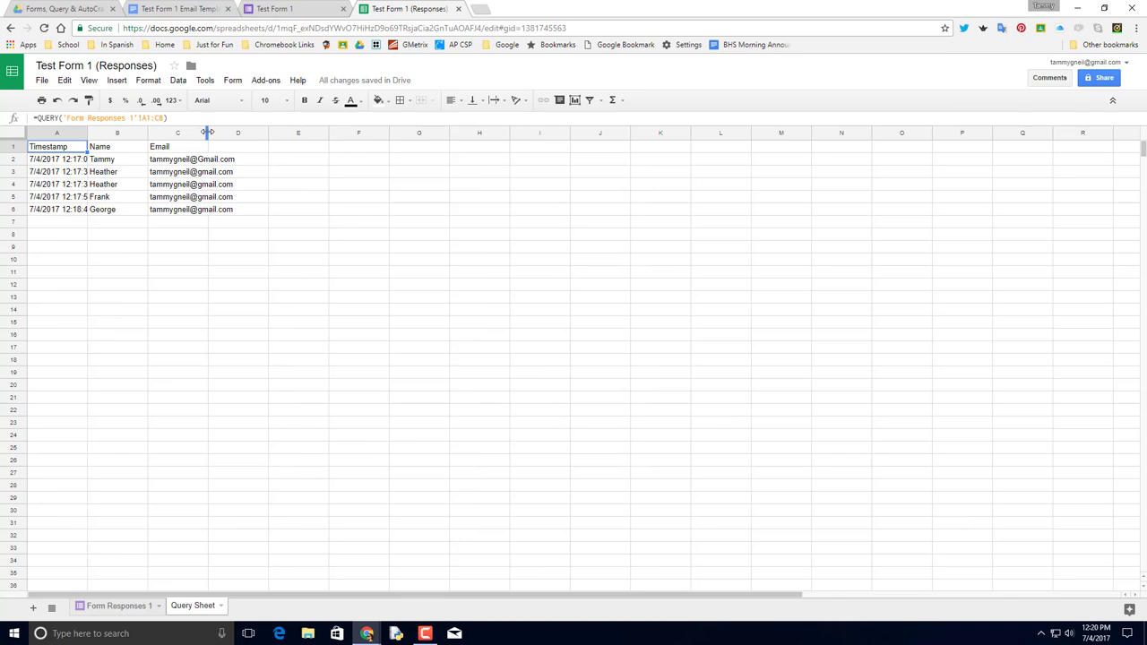
drag(208, 134, 258, 133)
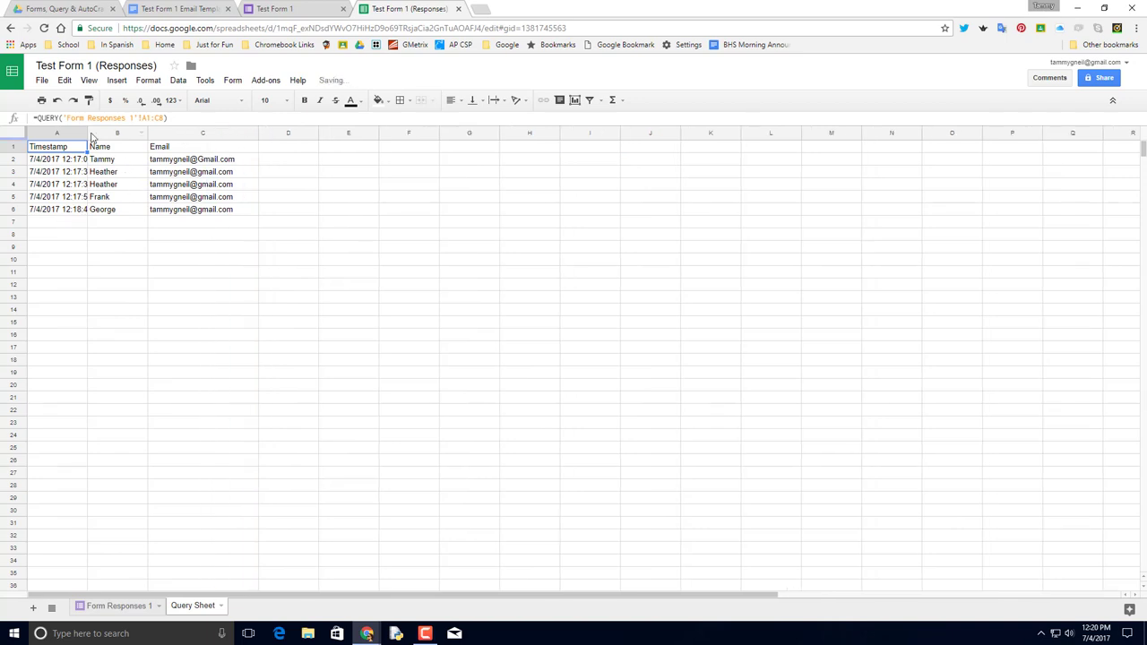
click(89, 133)
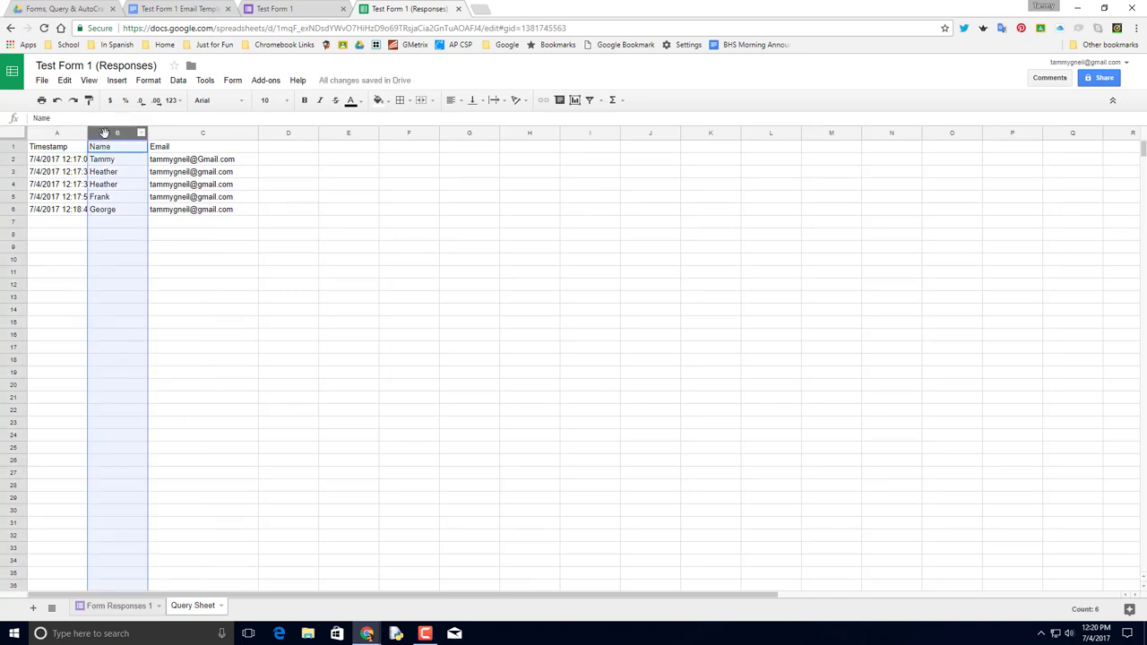
drag(87, 133, 111, 133)
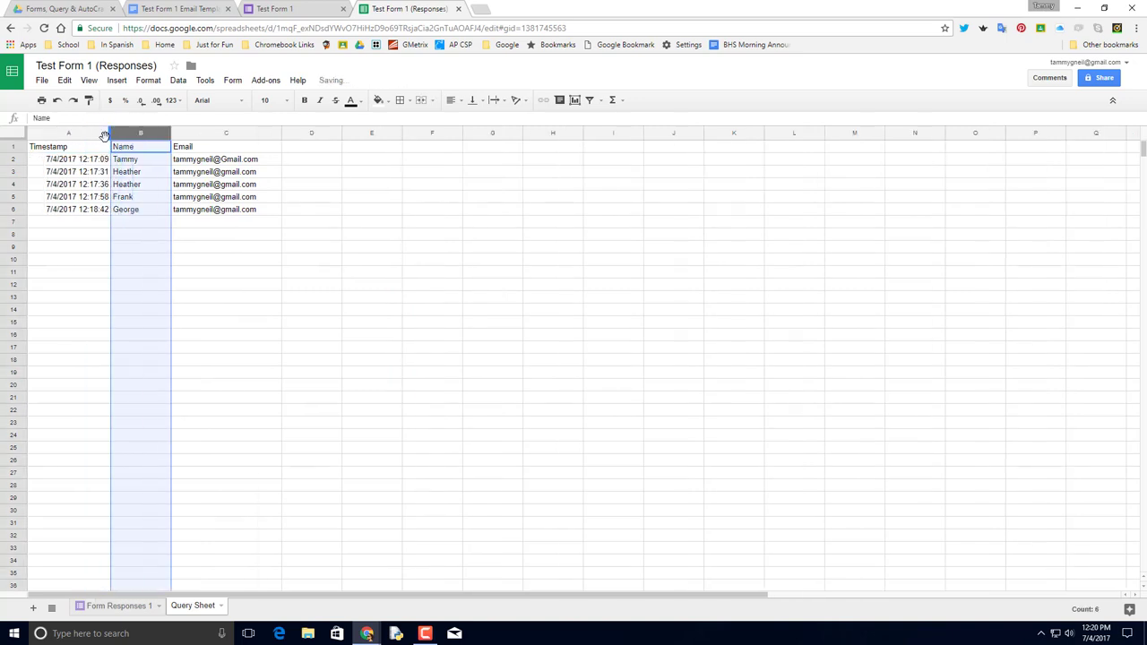
click(72, 177)
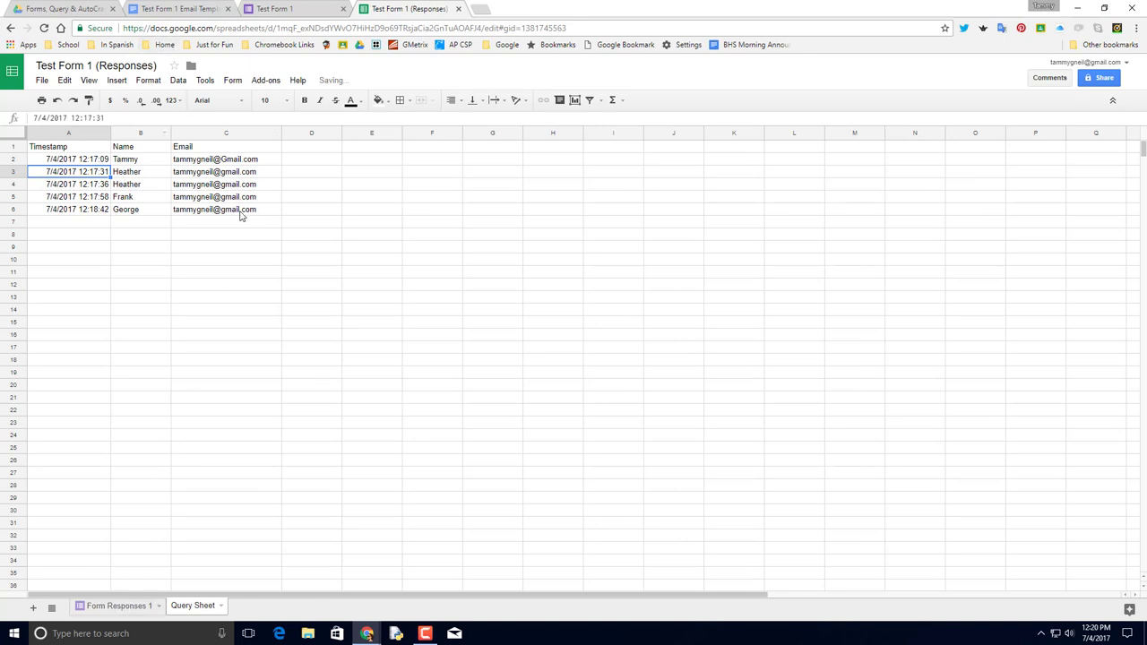
Enter the header 'Code' in D1 and check the template's Code placeholder.
click(319, 148)
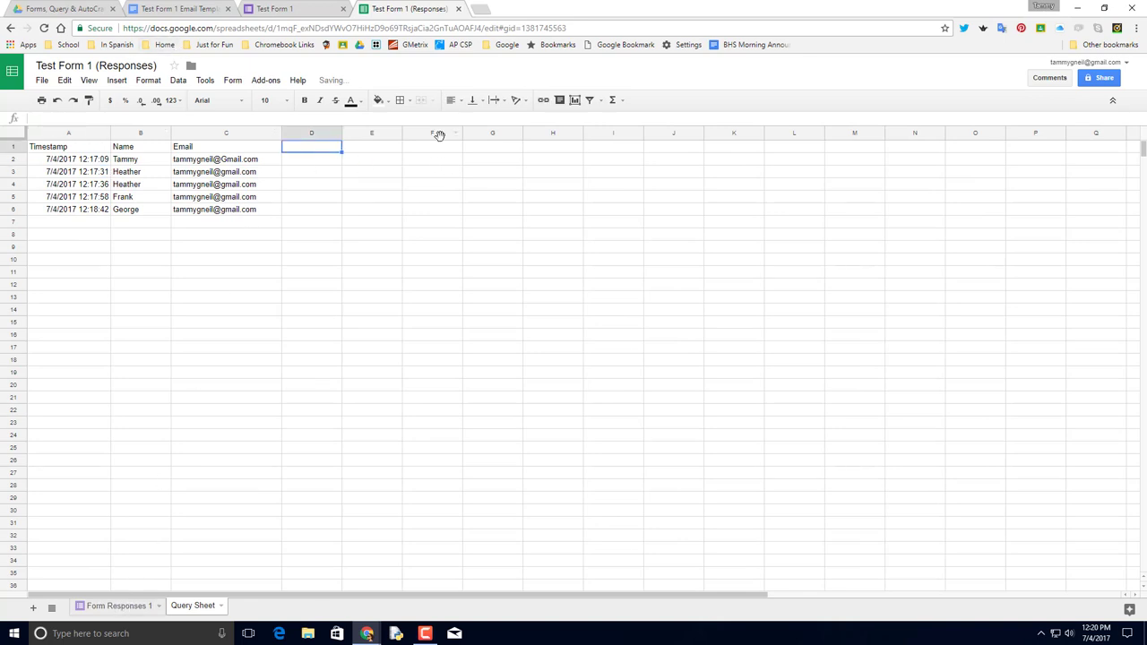
text(Code)
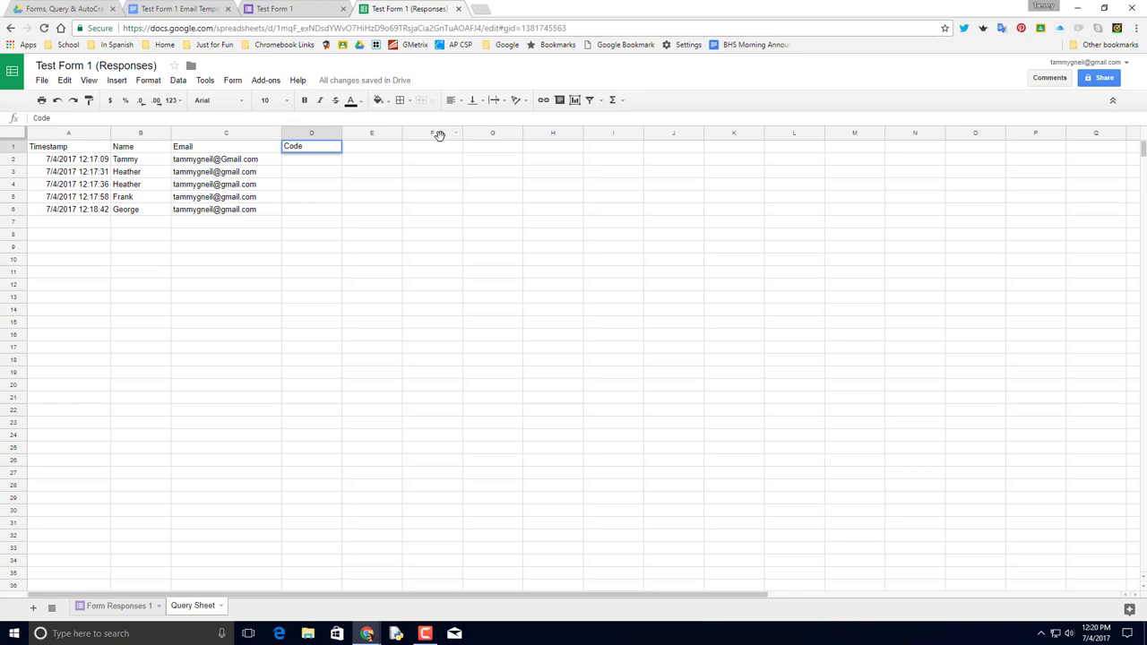
key(Return)
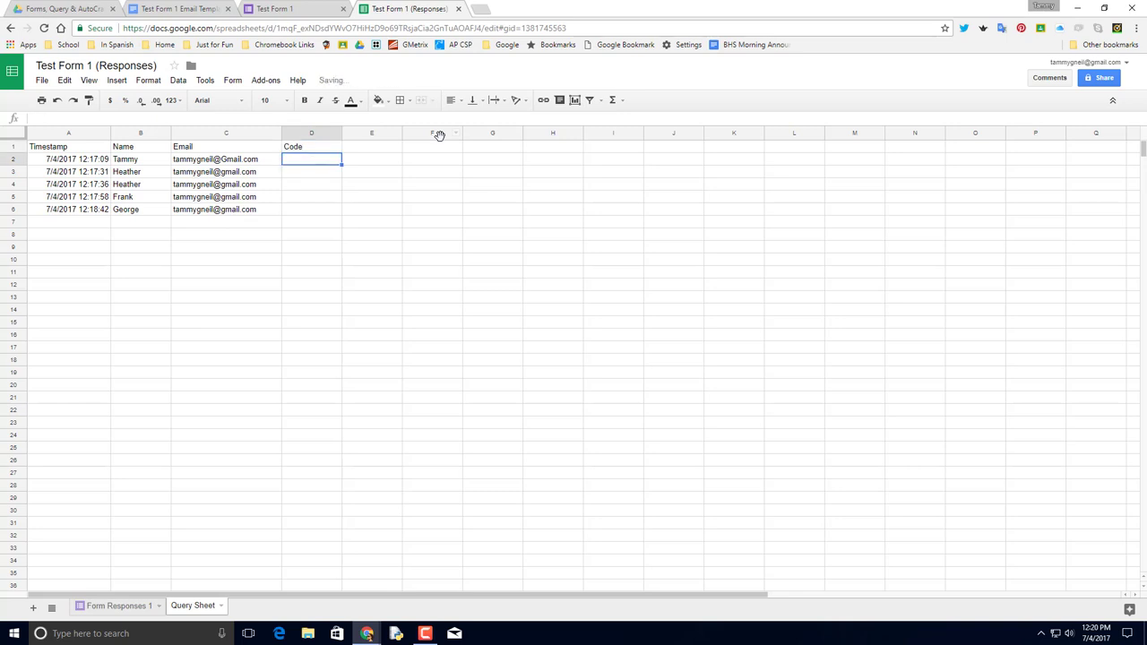
click(165, 8)
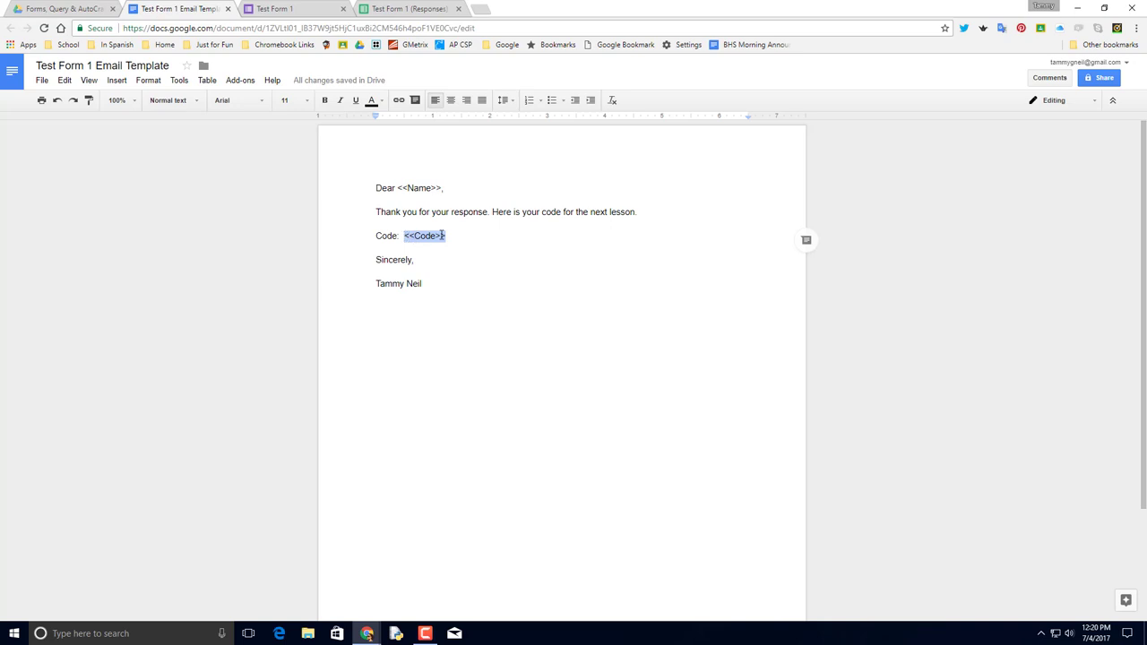
Enter codes 5845, 2514, 3265, 1478, 2145, 2541, 6875, 6221, 6352 down D2:D10.
click(295, 8)
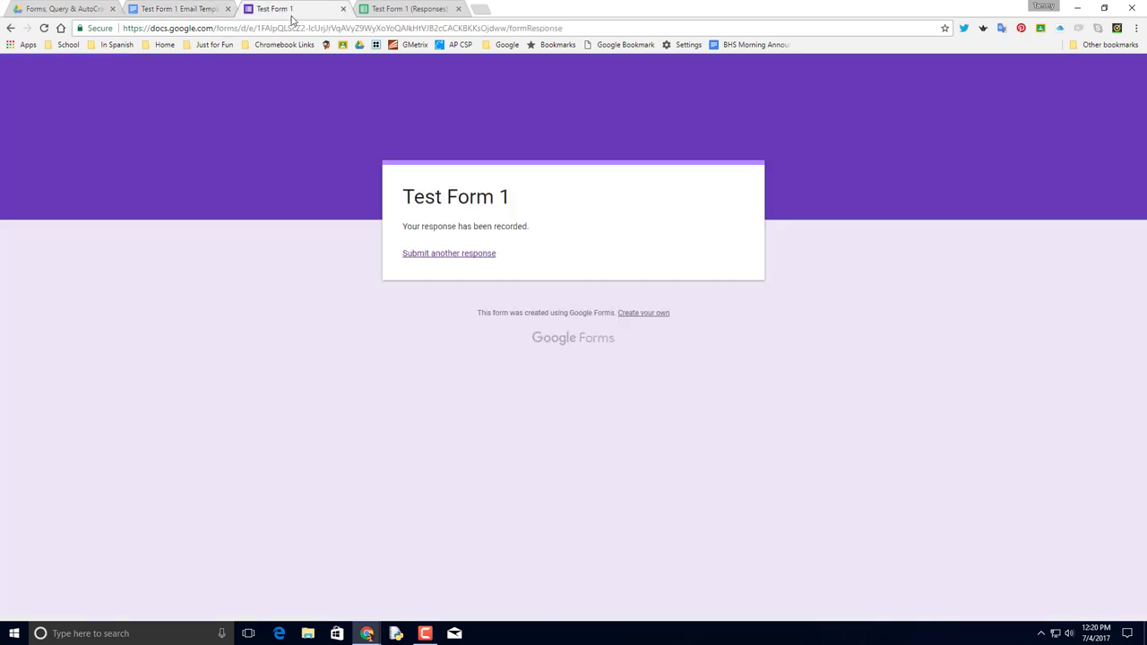
click(452, 6)
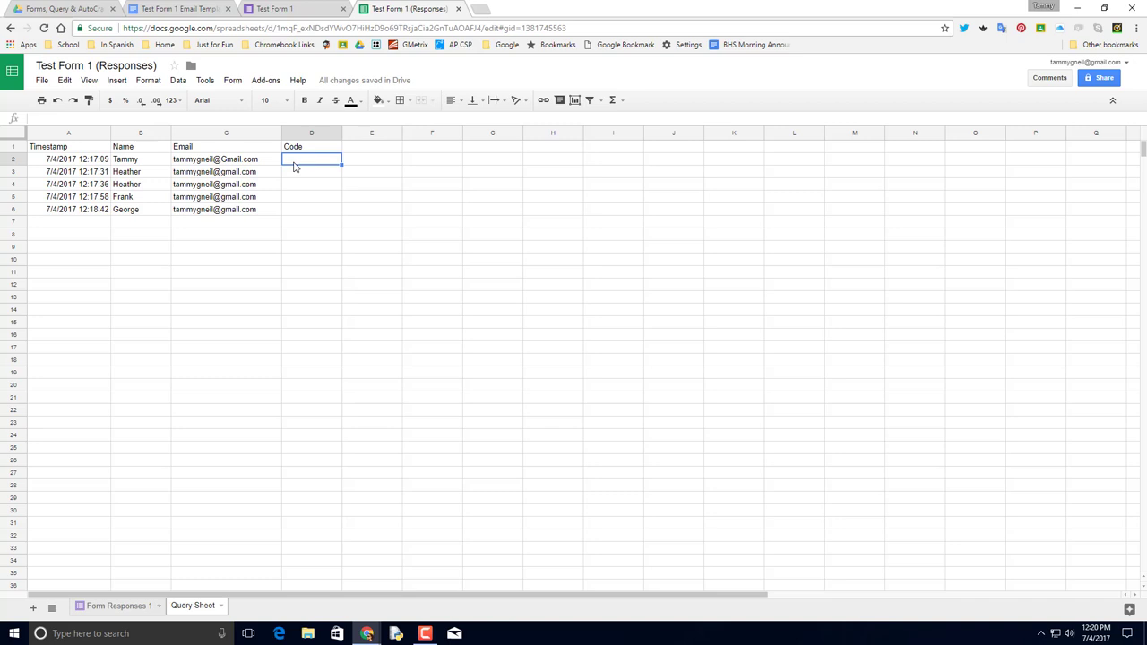
text(5845)
key(Return)
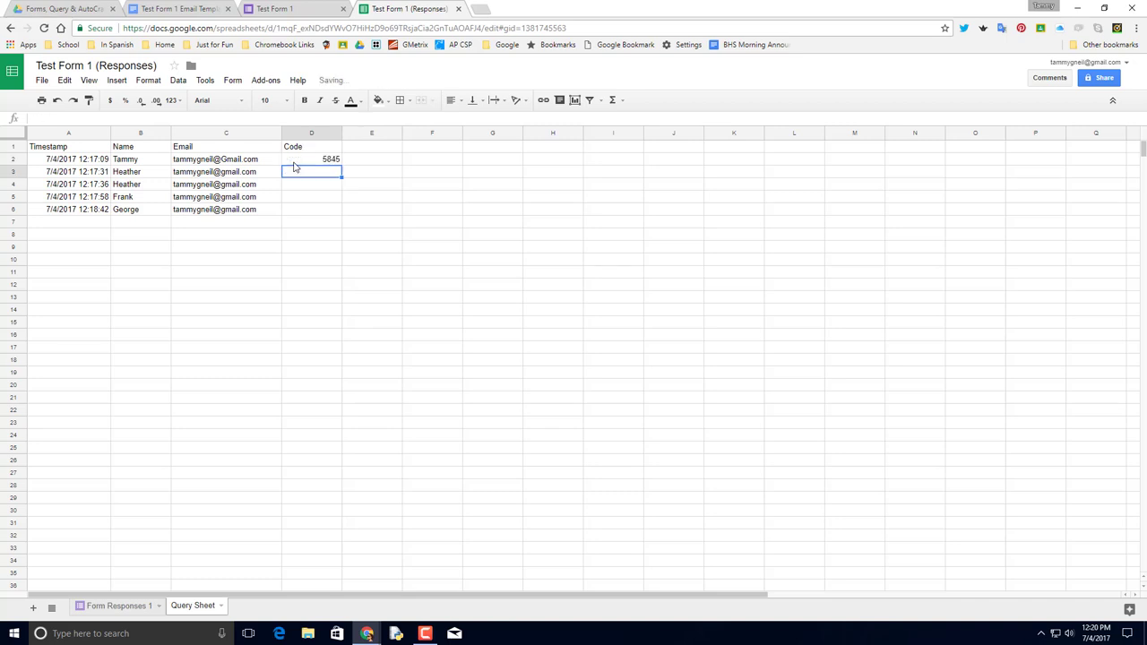
text(2514)
key(Return)
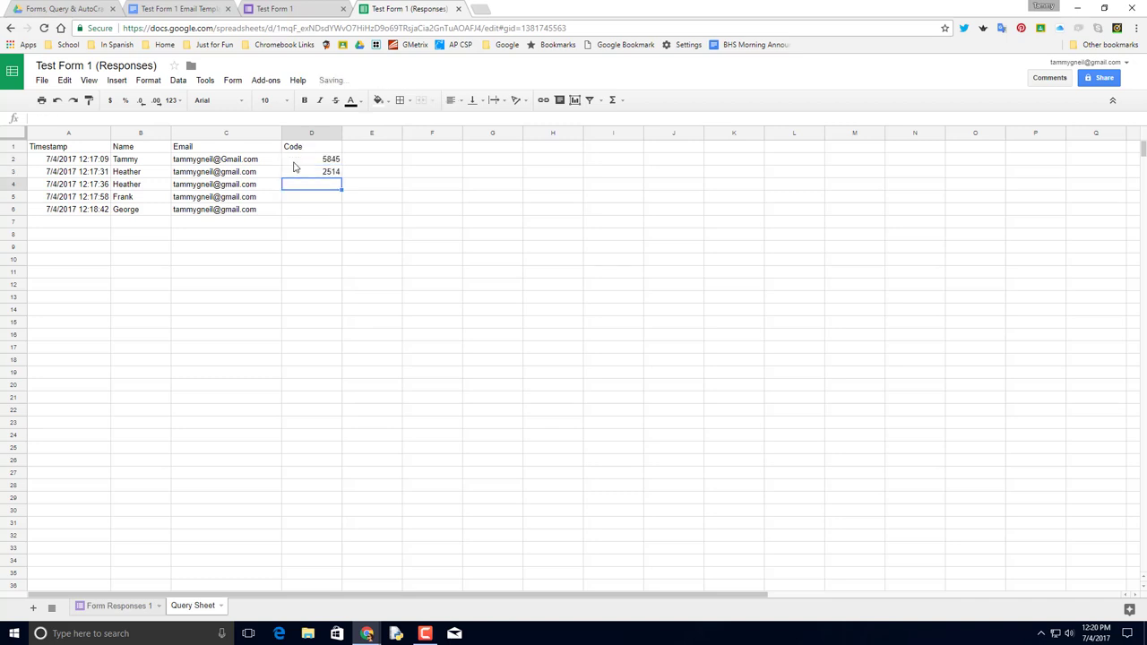
text(3265)
key(Return)
text(1478)
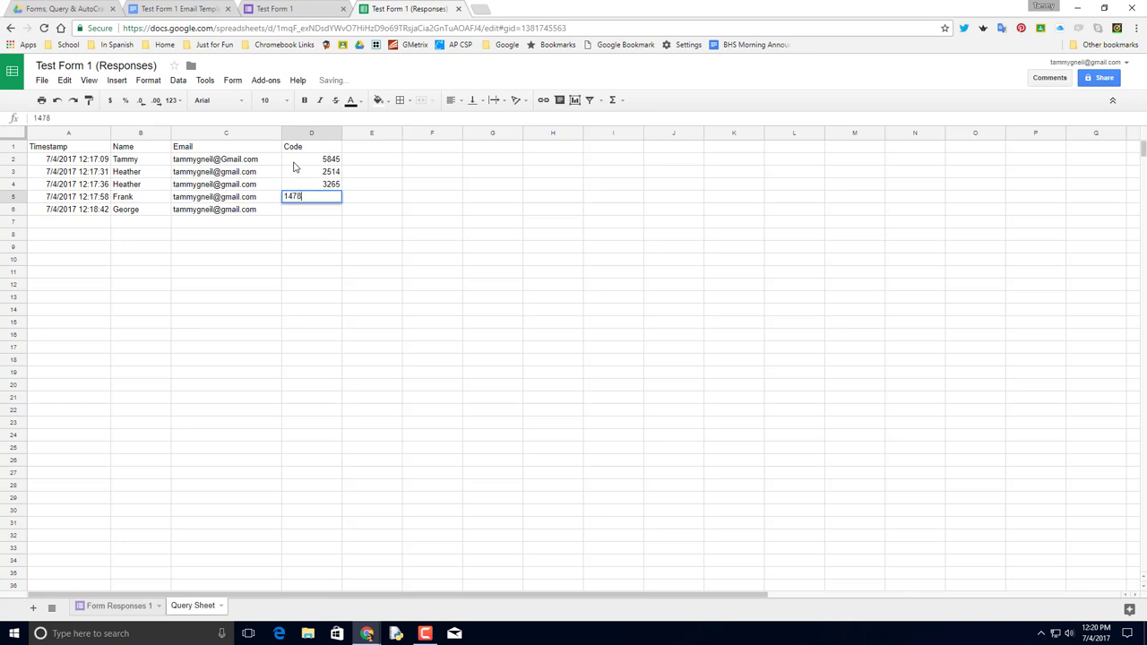
key(Return)
text(2145 2541 6875 6221 6352)
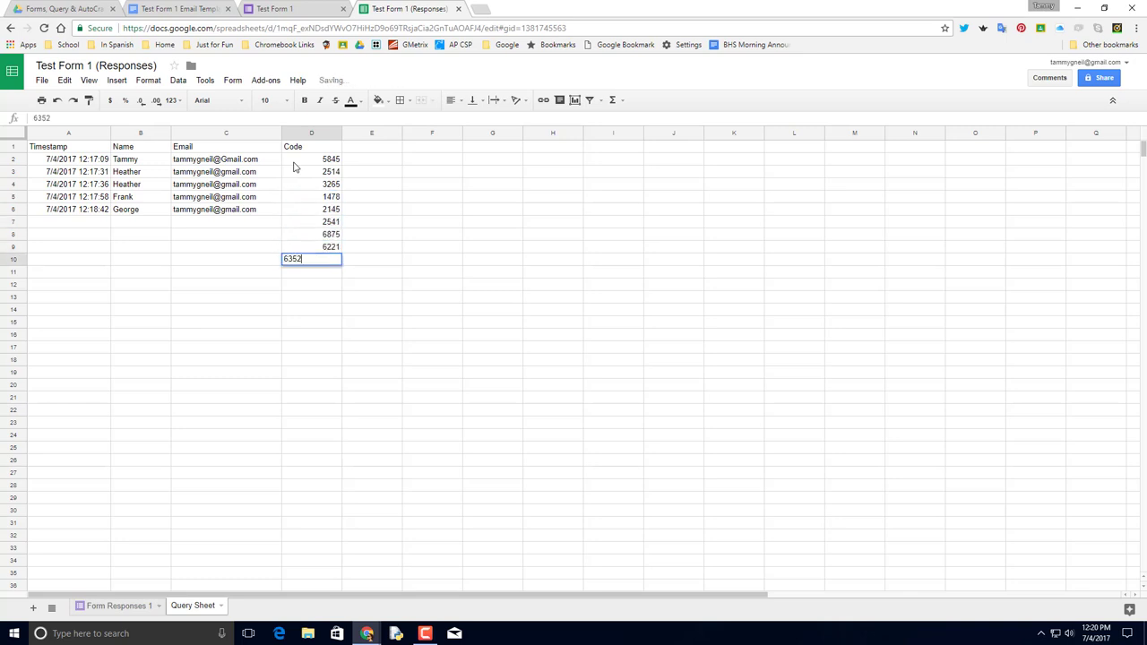
key(Return)
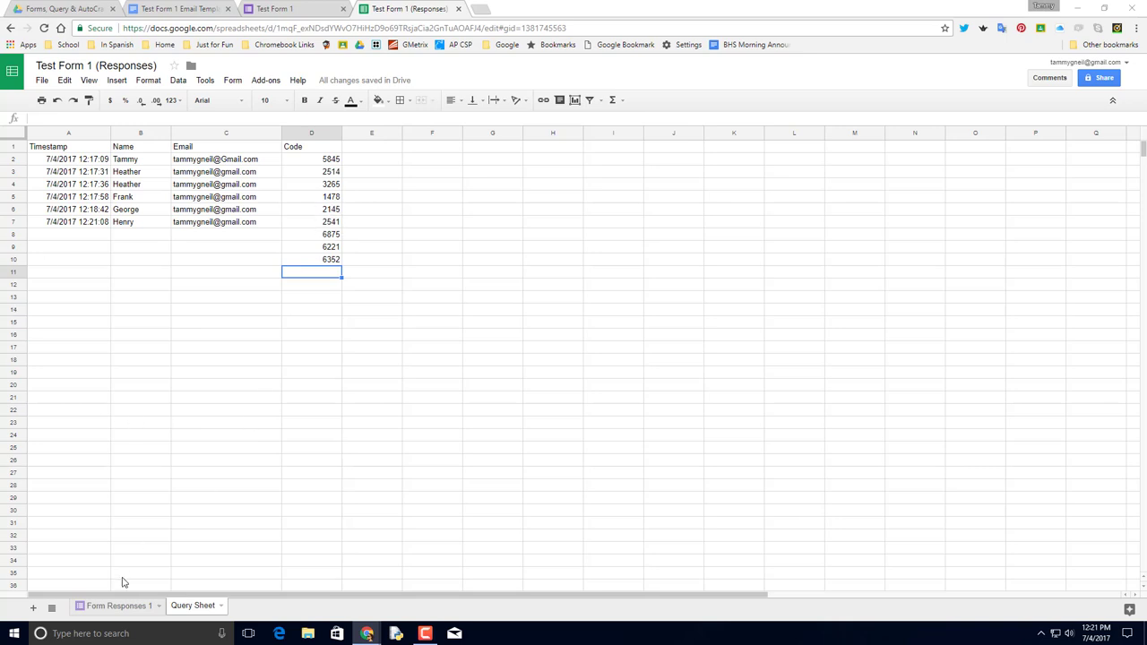
Check the QUERY formula in A1, then select A1:C9 on Form Responses 1.
click(107, 606)
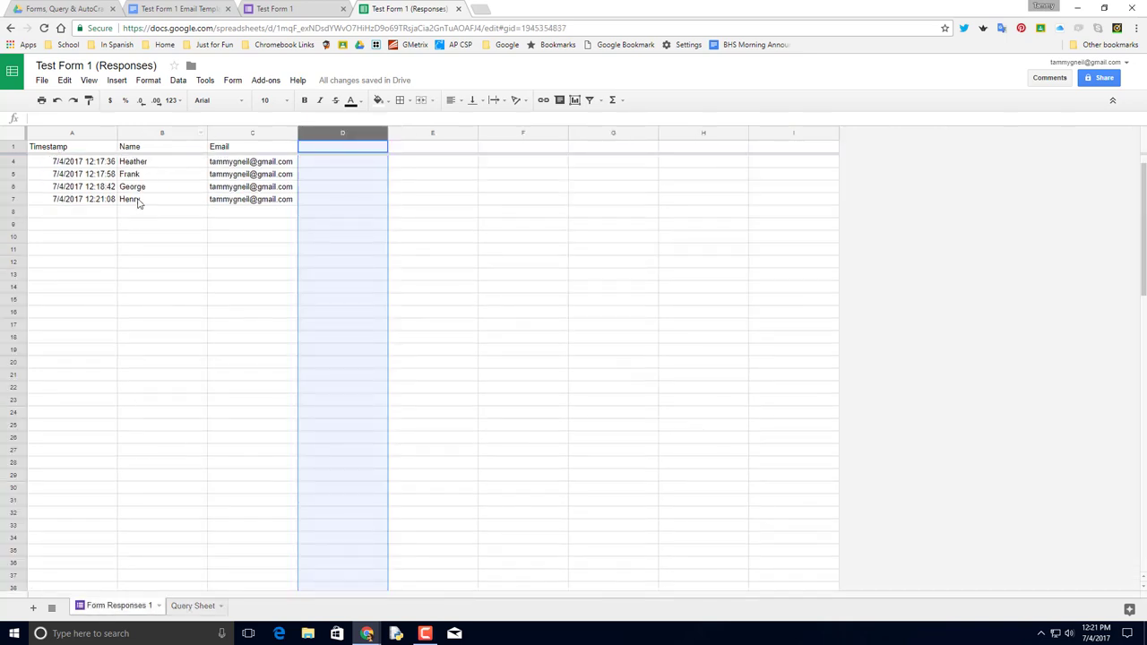
scroll(134, 242, up, 1)
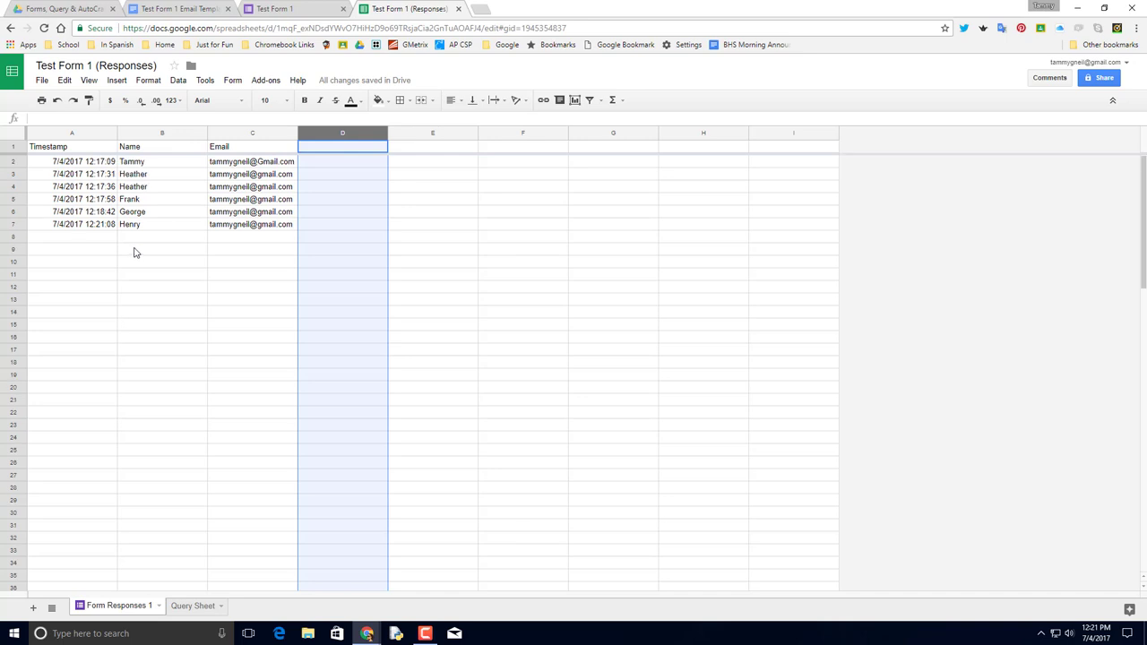
click(206, 609)
click(34, 147)
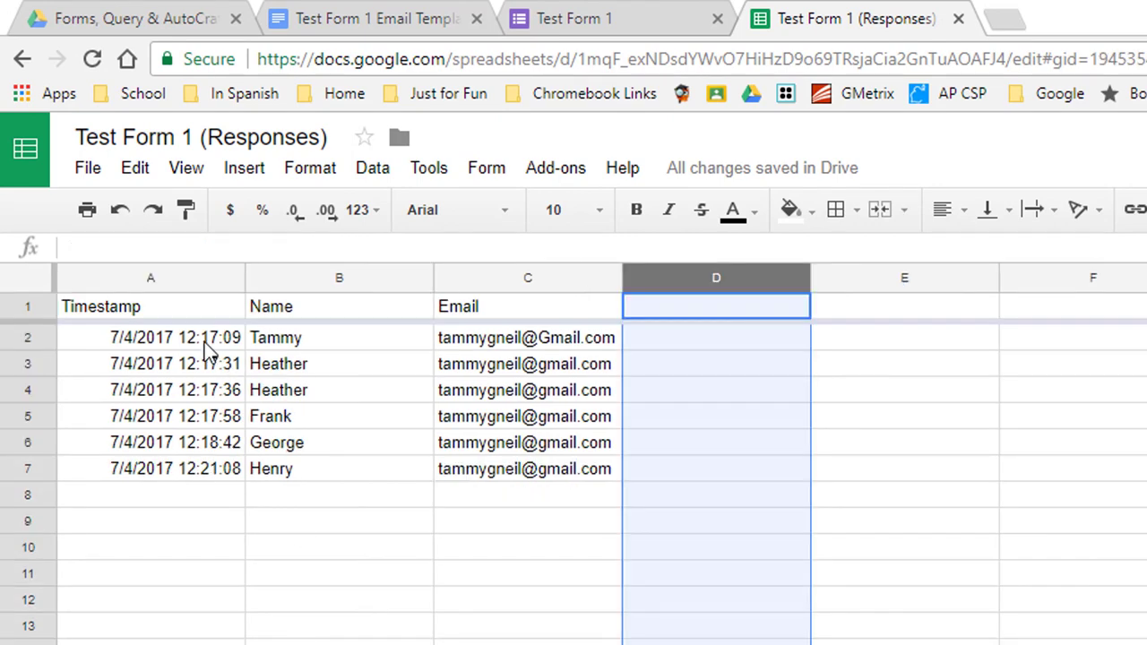
click(157, 306)
drag(157, 306, 567, 527)
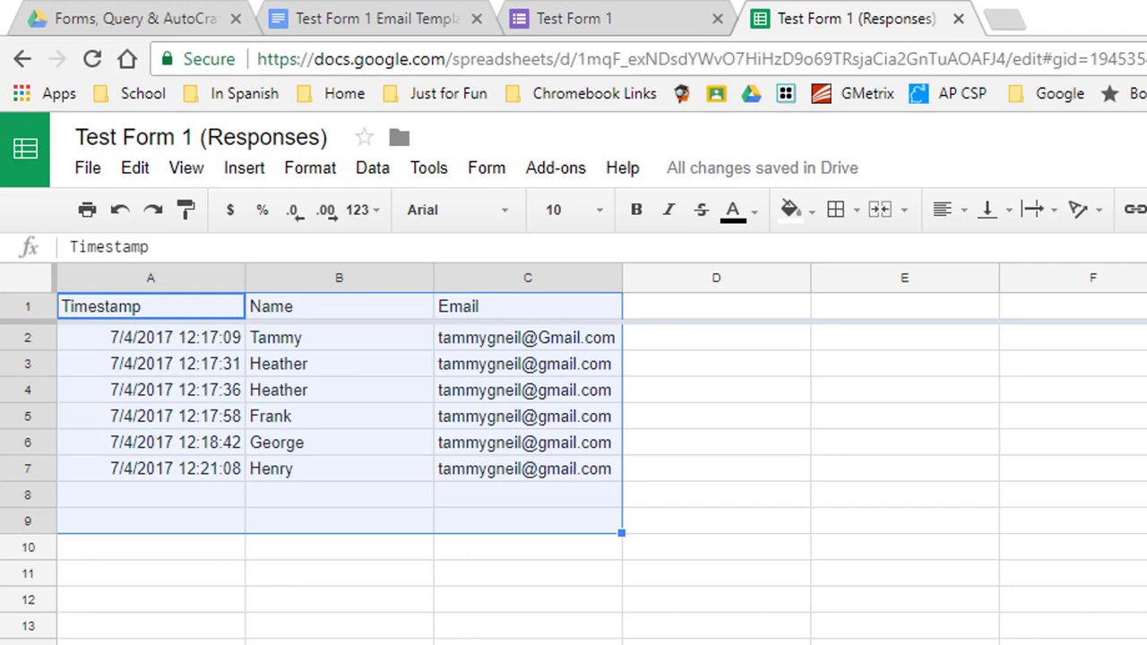
Change the QUERY formula's range end from row 9 to row 50 (A1:C50).
key(ctrl+shift+Page_Down)
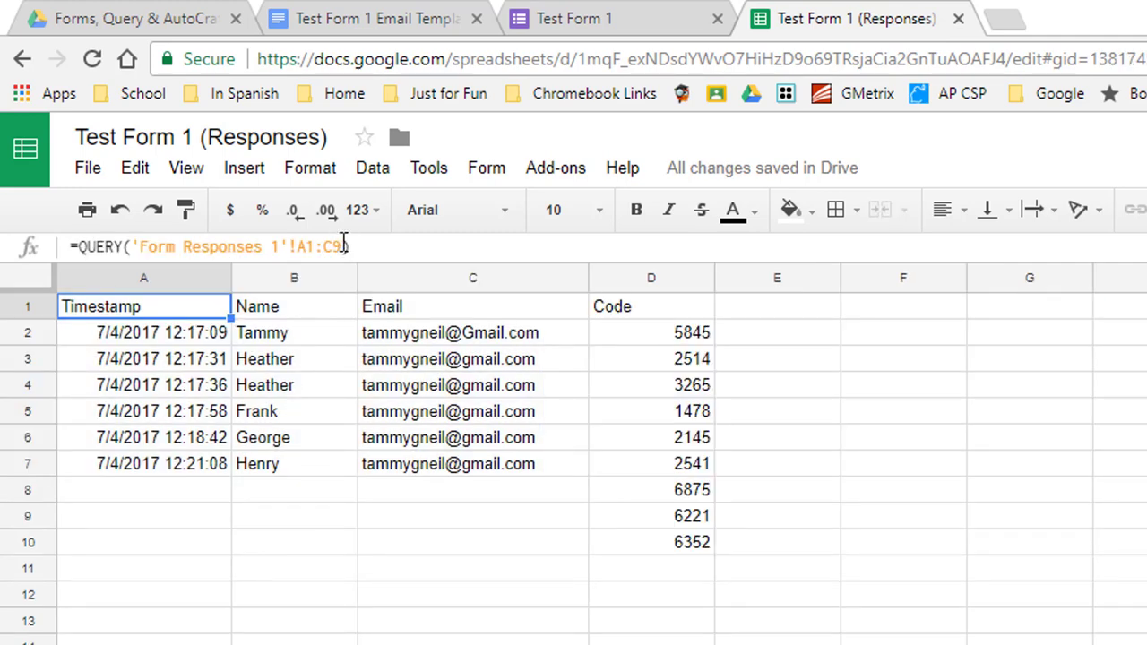
click(343, 244)
key(shift+Left)
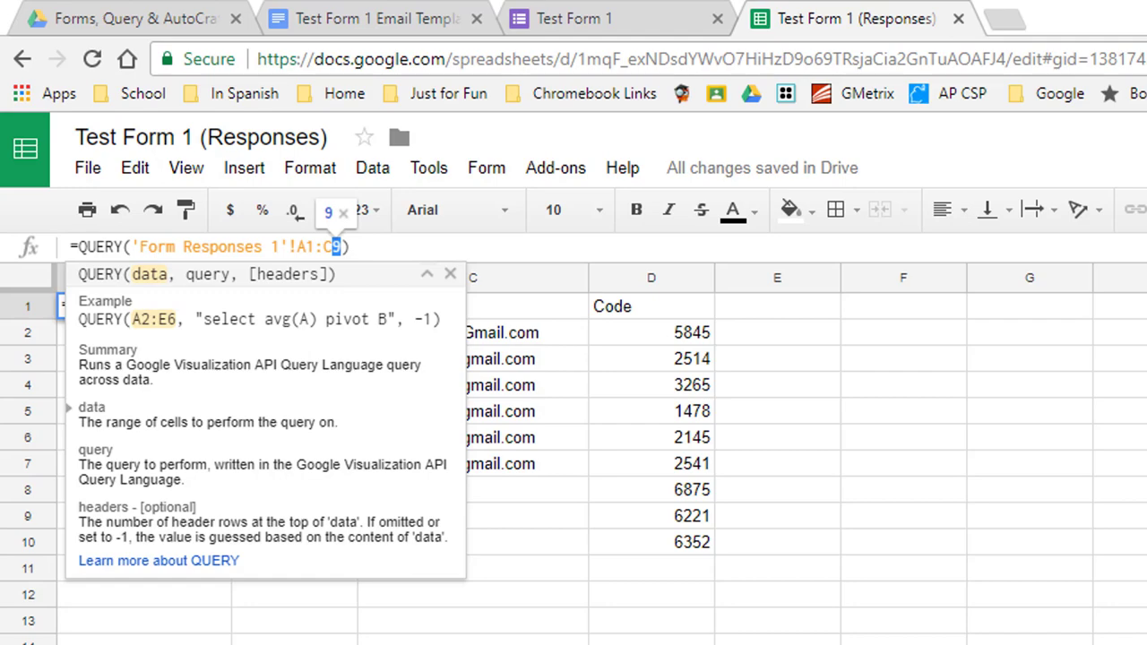
text(50)
key(Return)
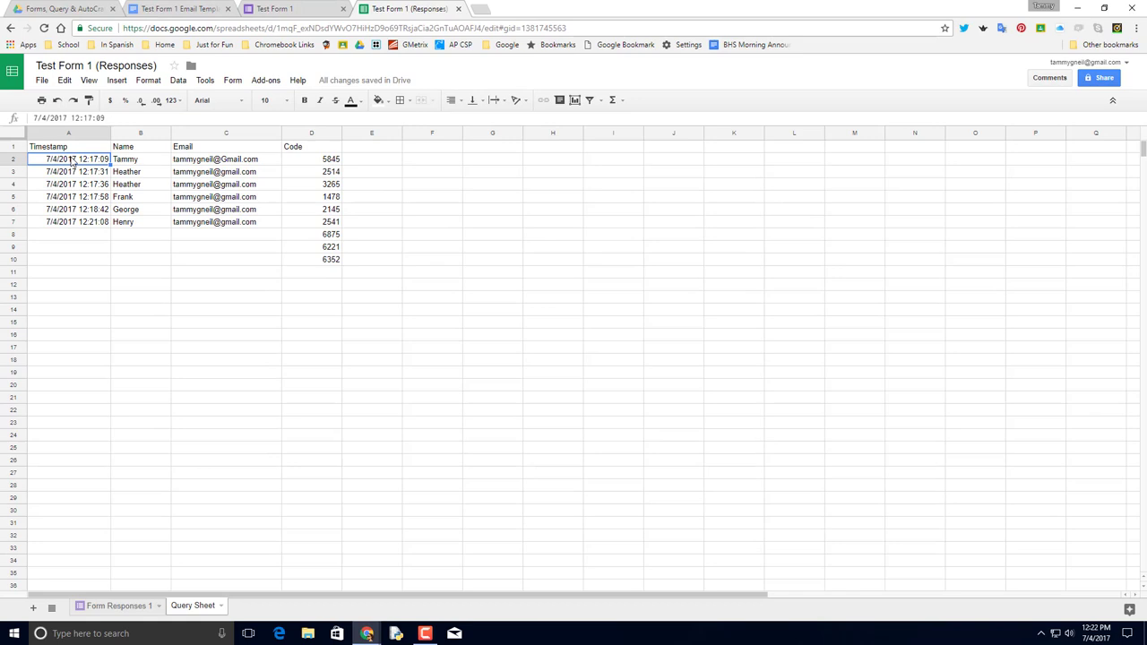
Verify the A1:C50 query results on the Query Sheet and Form Responses 1 tabs.
click(74, 149)
drag(73, 148, 266, 429)
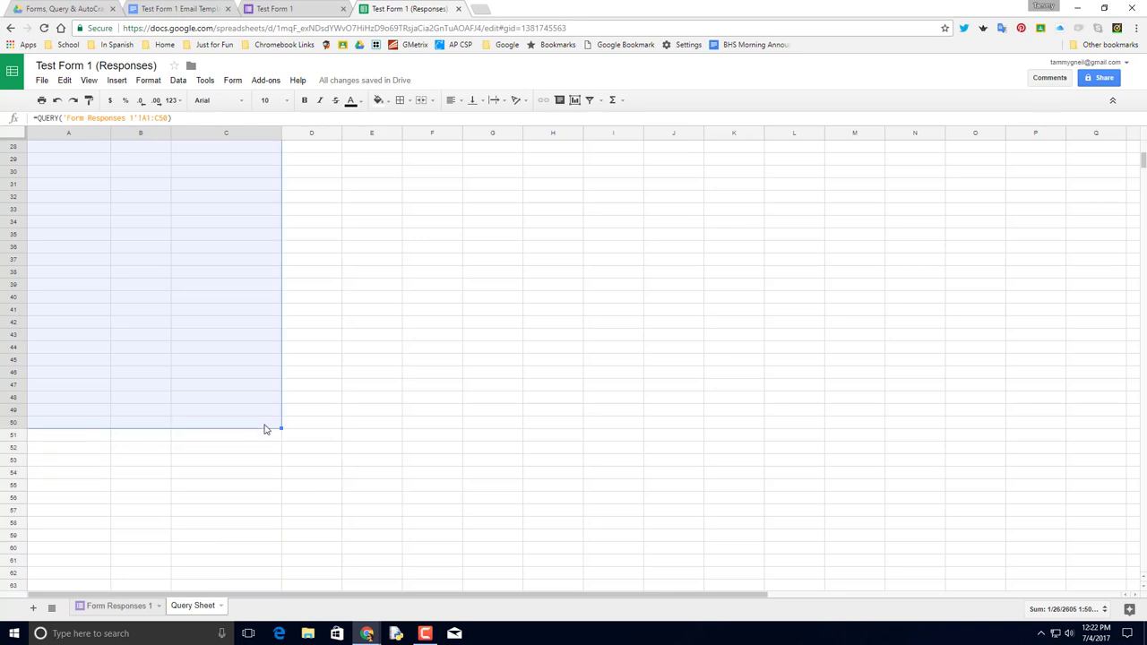
click(112, 608)
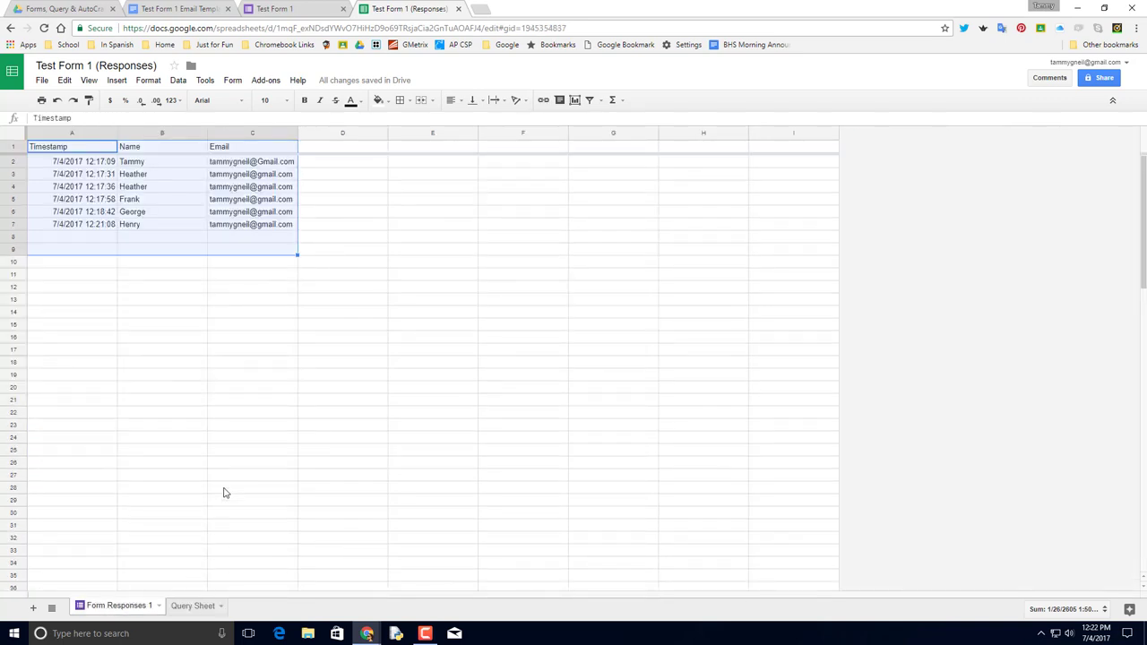
click(201, 606)
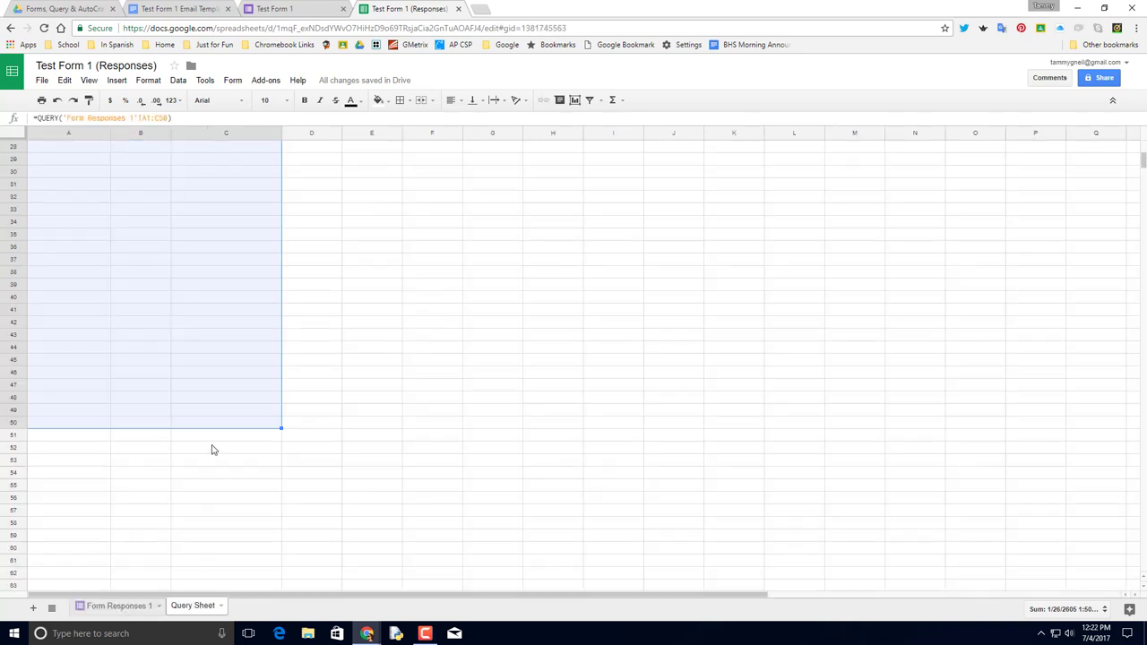
click(328, 259)
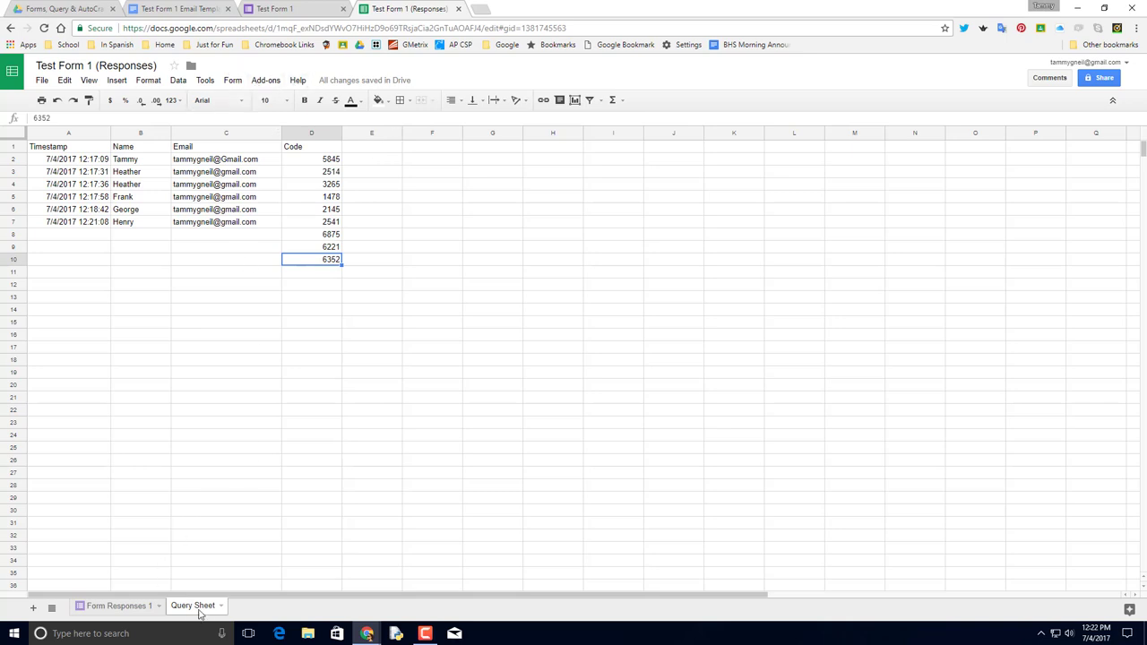
Launch autoCrat from the Add-ons menu and wait for its empty job panel.
click(266, 79)
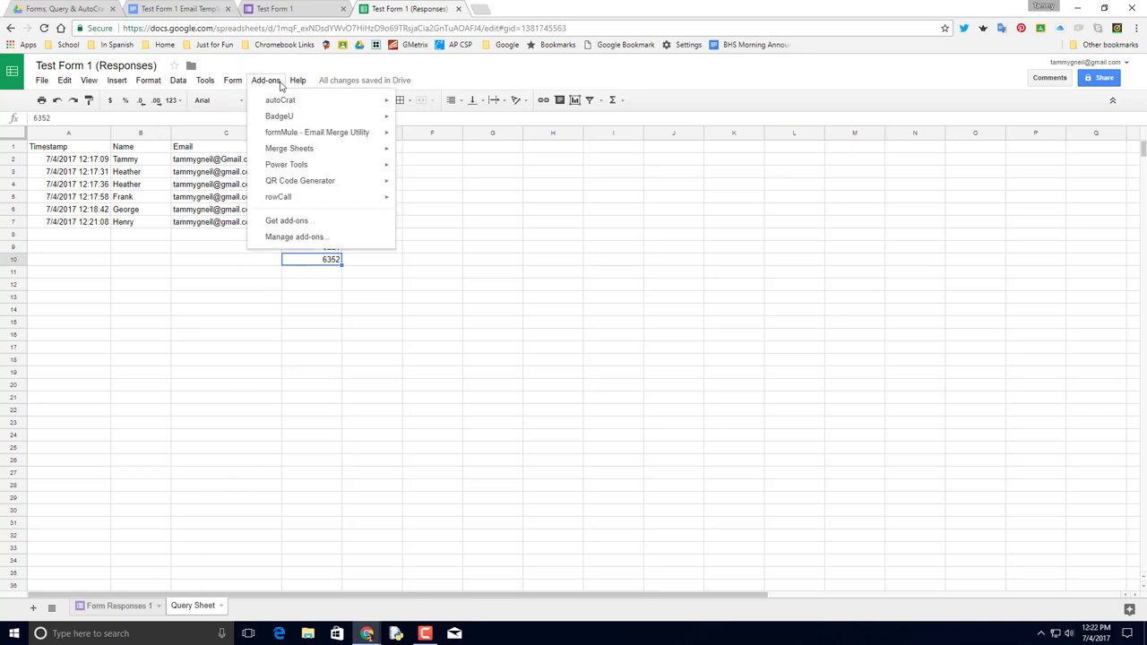
mouse_move(280, 105)
click(424, 106)
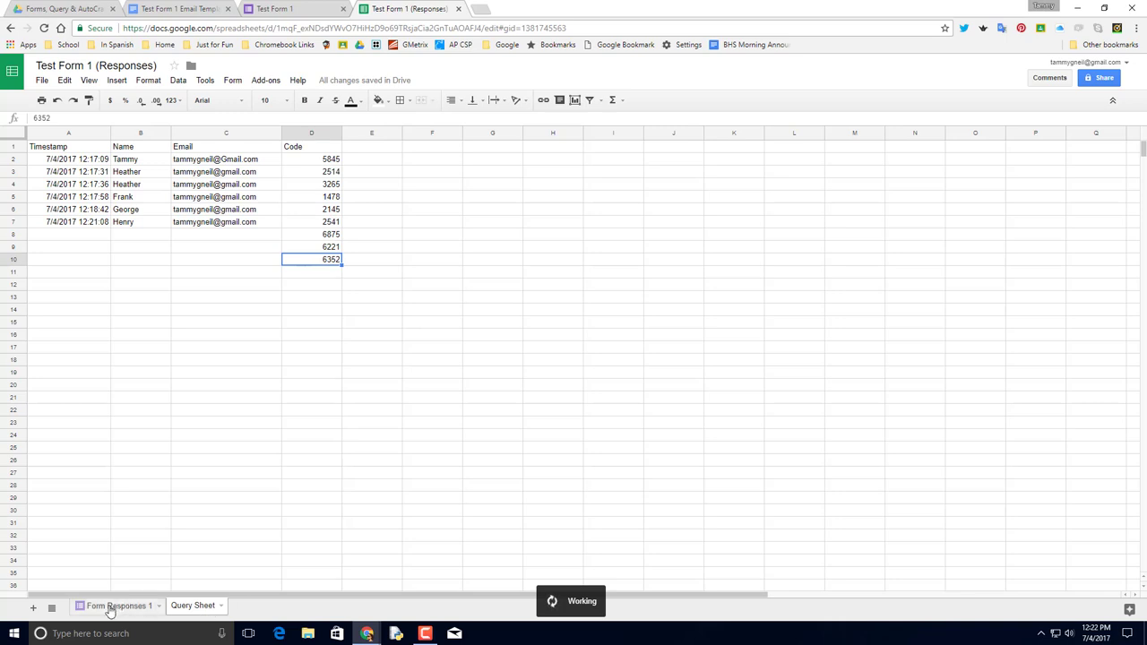
click(387, 150)
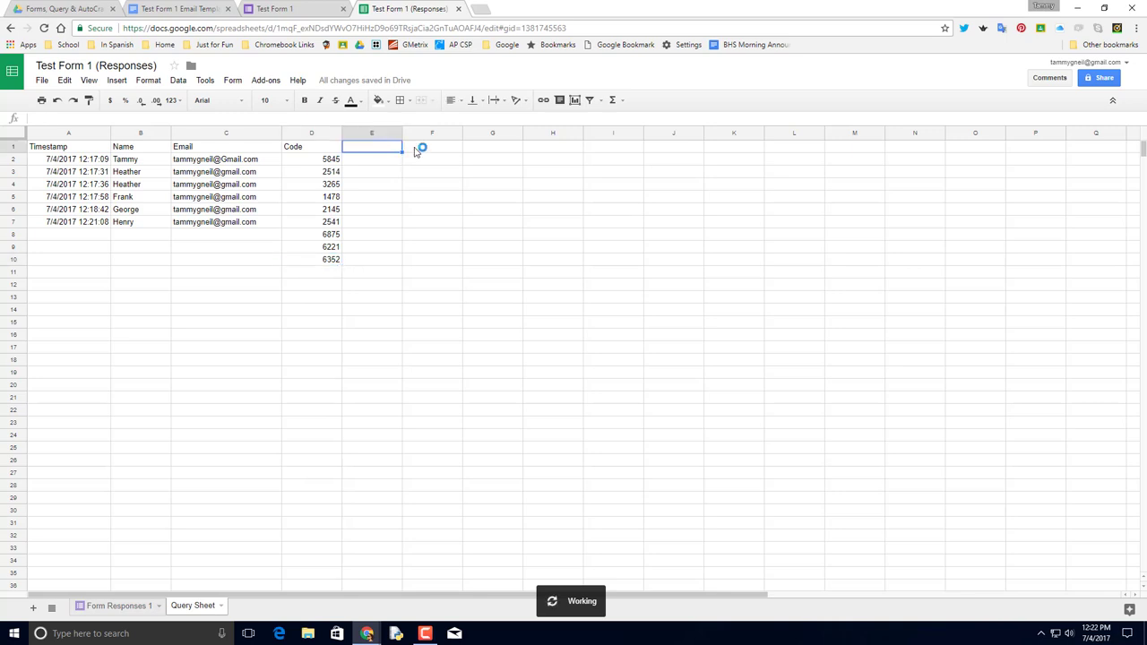
click(428, 148)
click(489, 149)
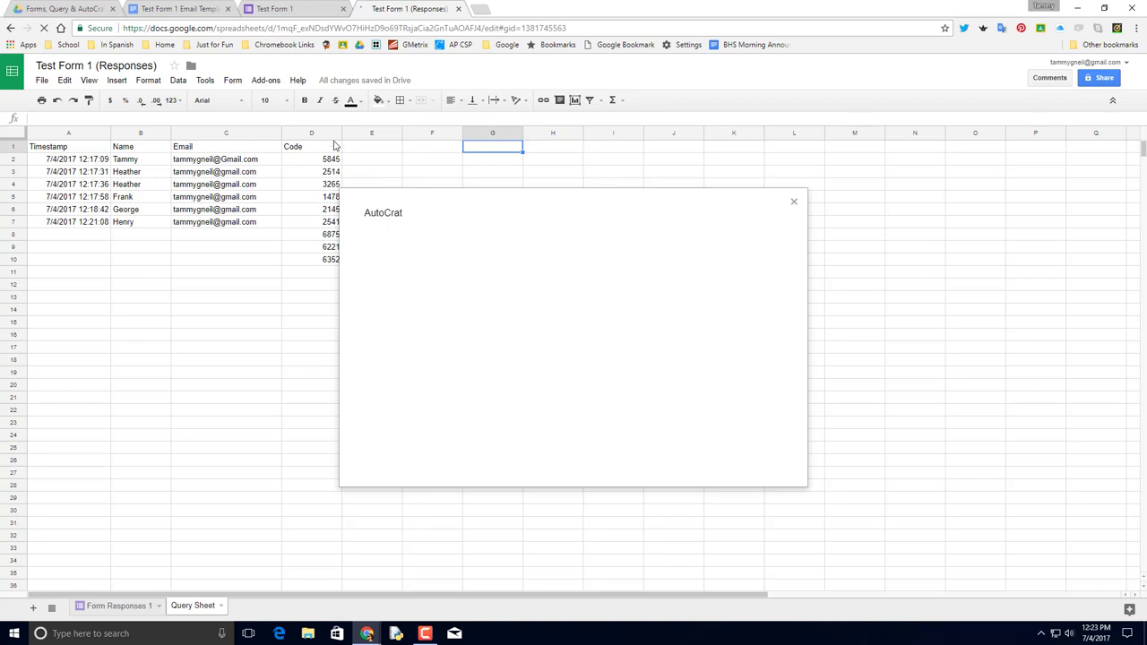
click(344, 147)
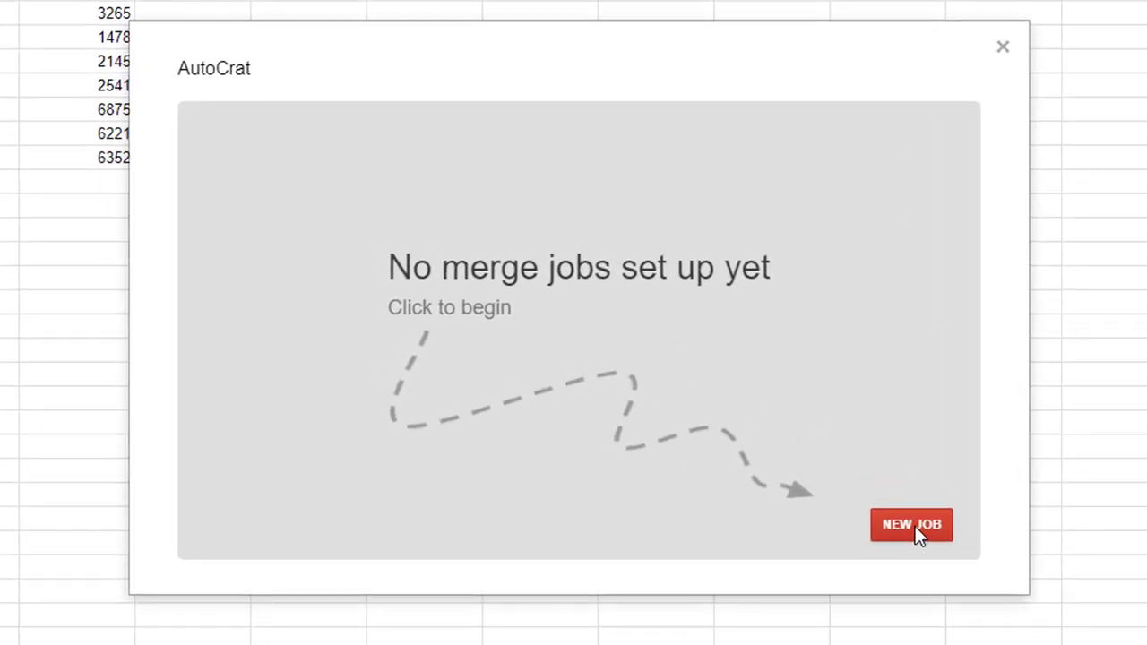
Create a new AutoCrat job named 'Test Form 1 Merge'.
click(915, 526)
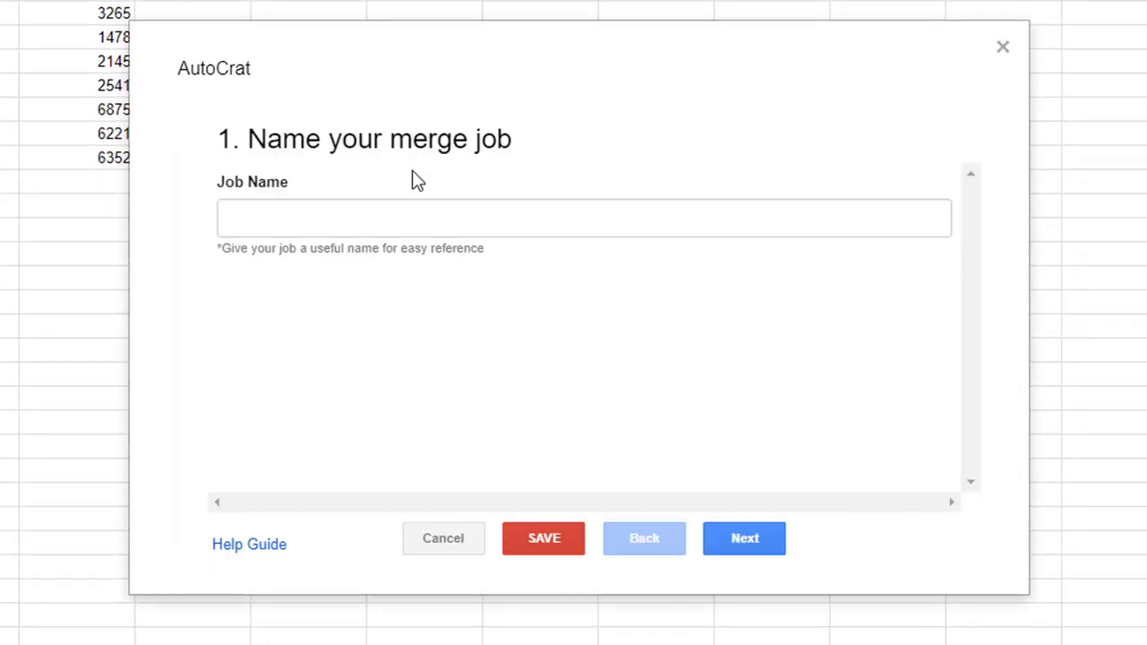
click(419, 221)
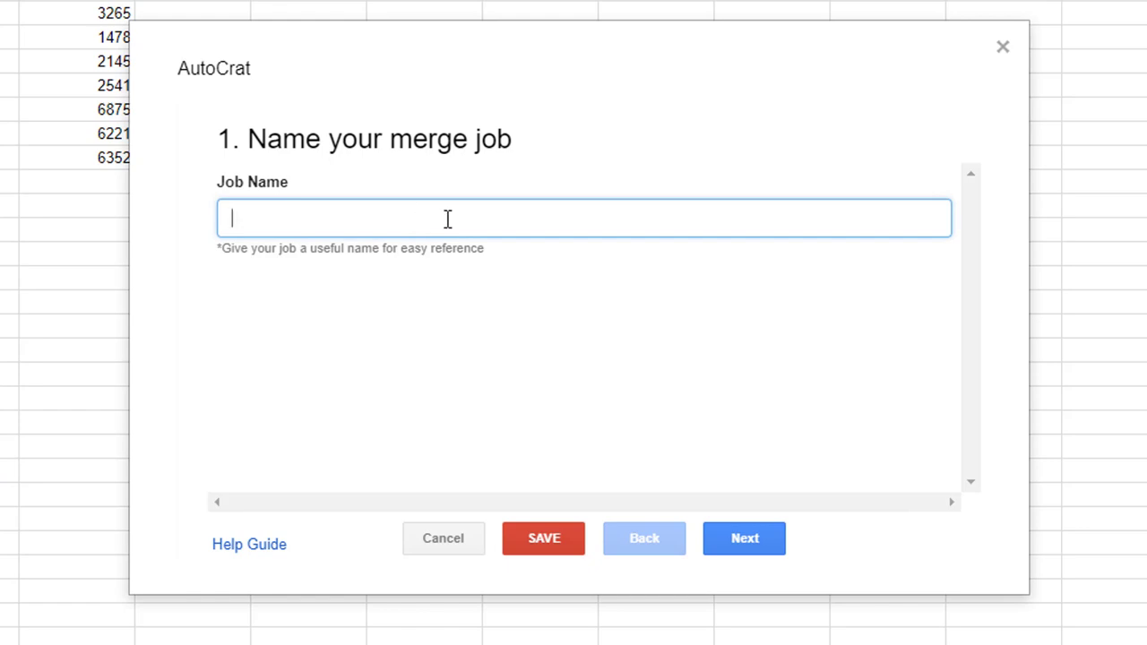
text(Test Form 1)
key(ctrl+a)
key(BackSpace)
text(M)
key(BackSpace)
text(Test f)
key(BackSpace)
text(Form 1 )
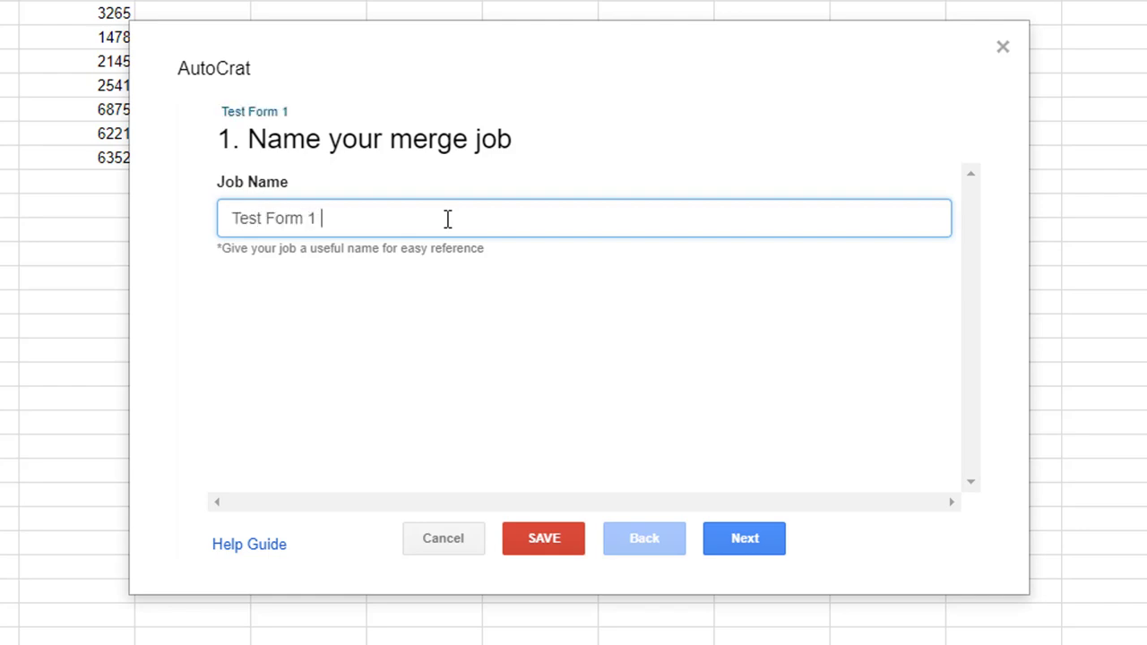
text(Merge)
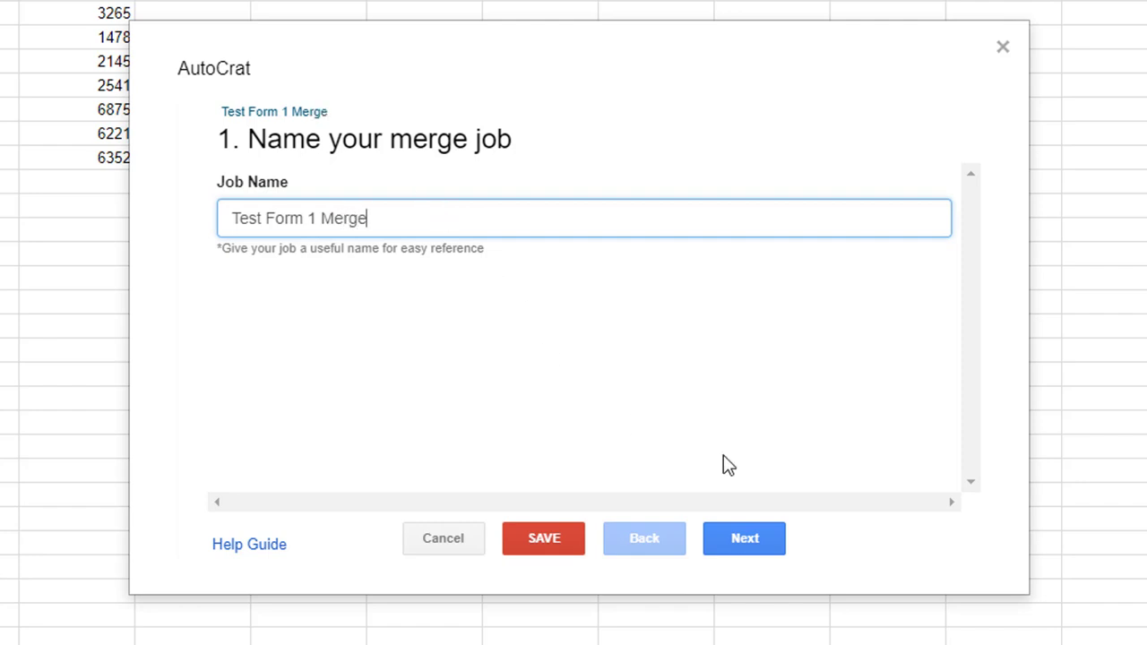
Choose the 'Test Form 1 Email Template' document from Drive as the job's template.
click(748, 541)
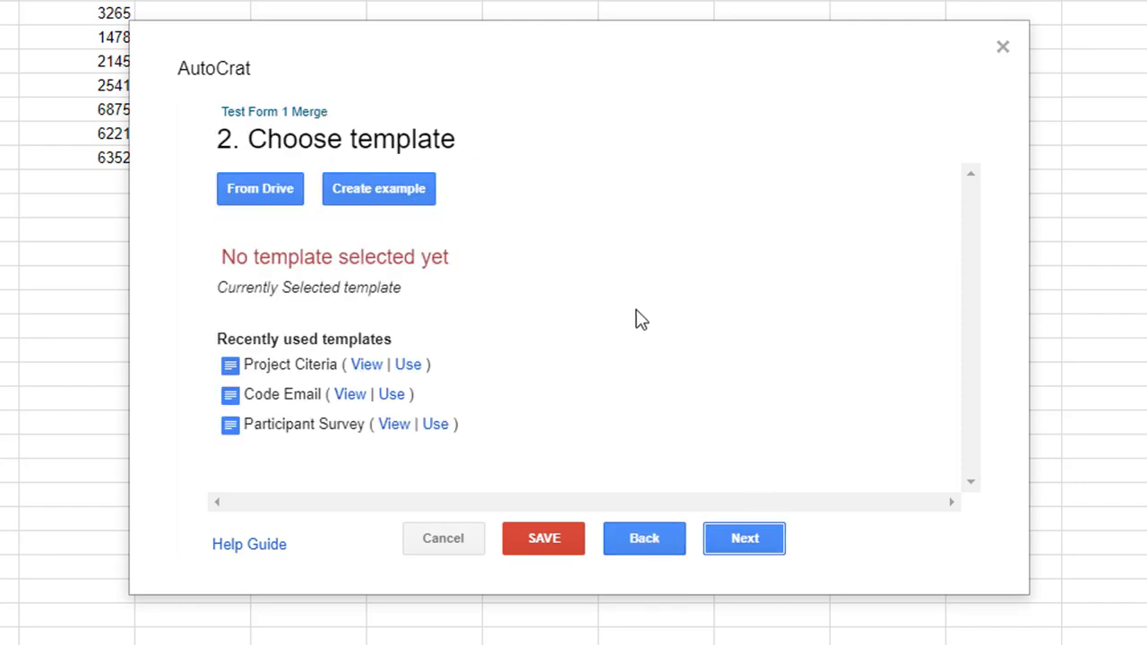
click(266, 201)
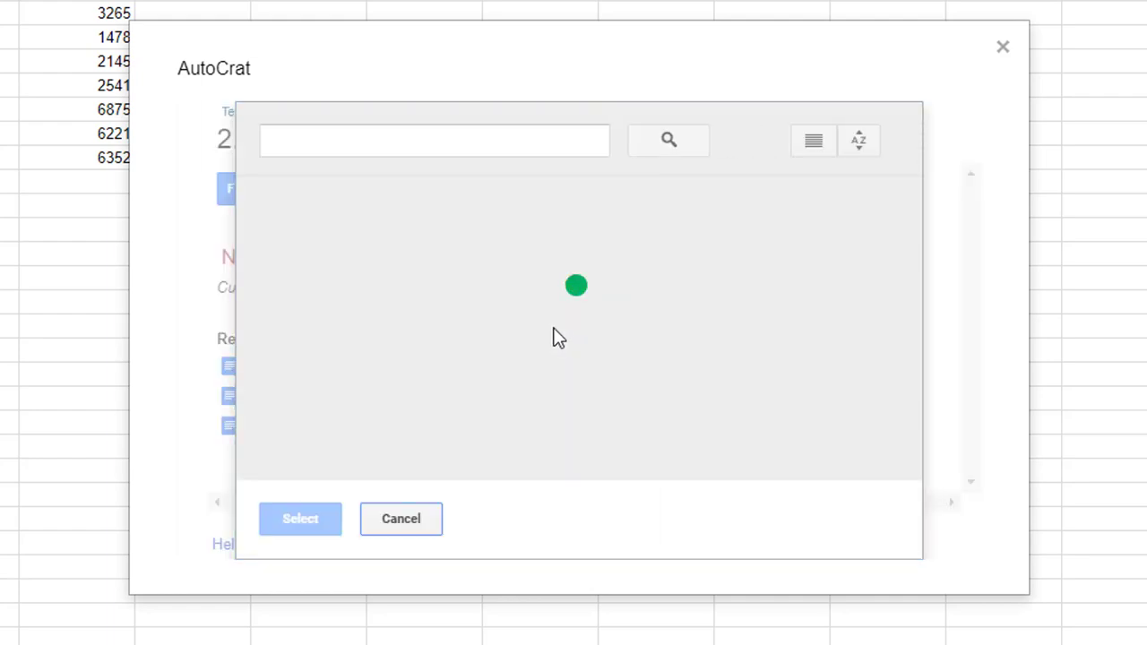
click(392, 360)
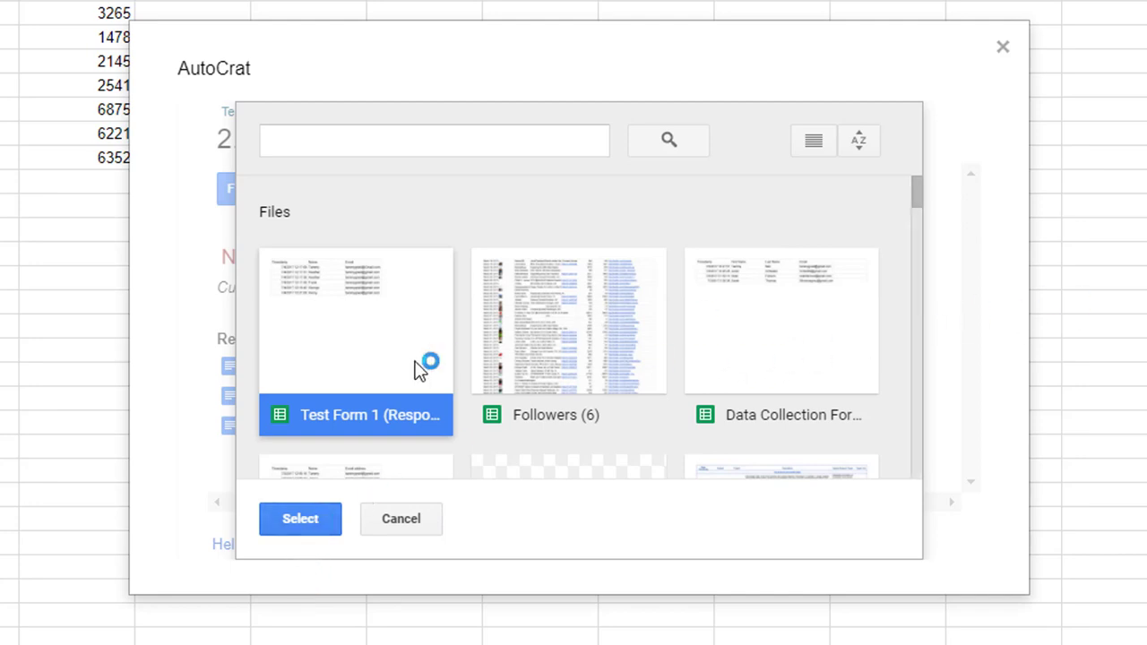
scroll(374, 430, down, 2)
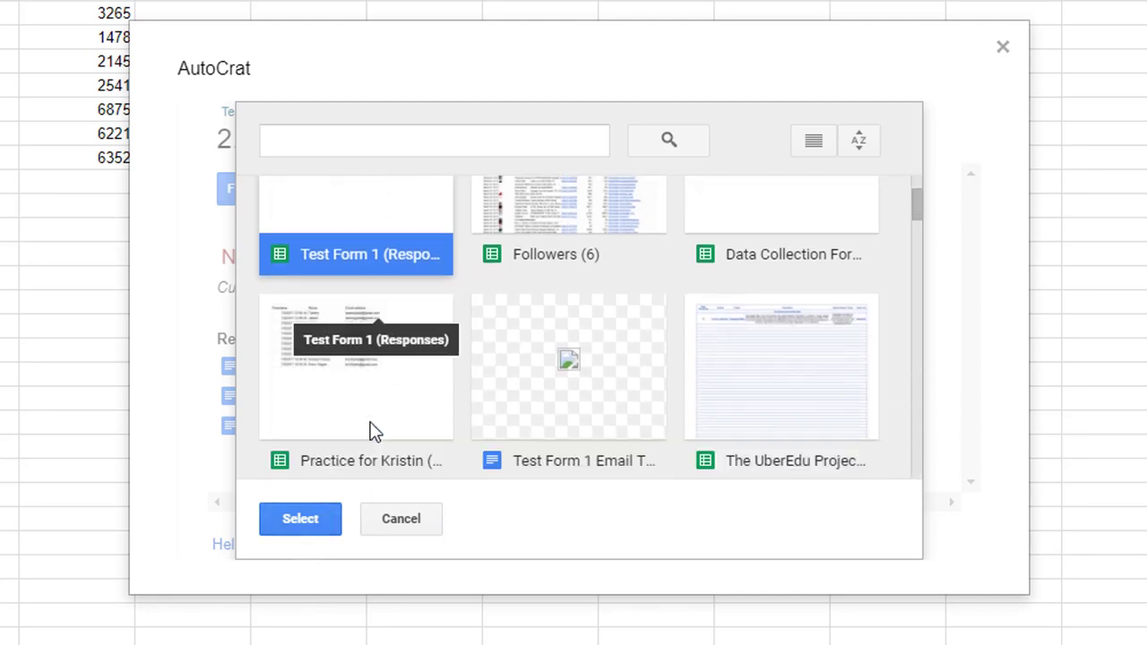
scroll(371, 430, up, 1)
scroll(394, 421, down, 2)
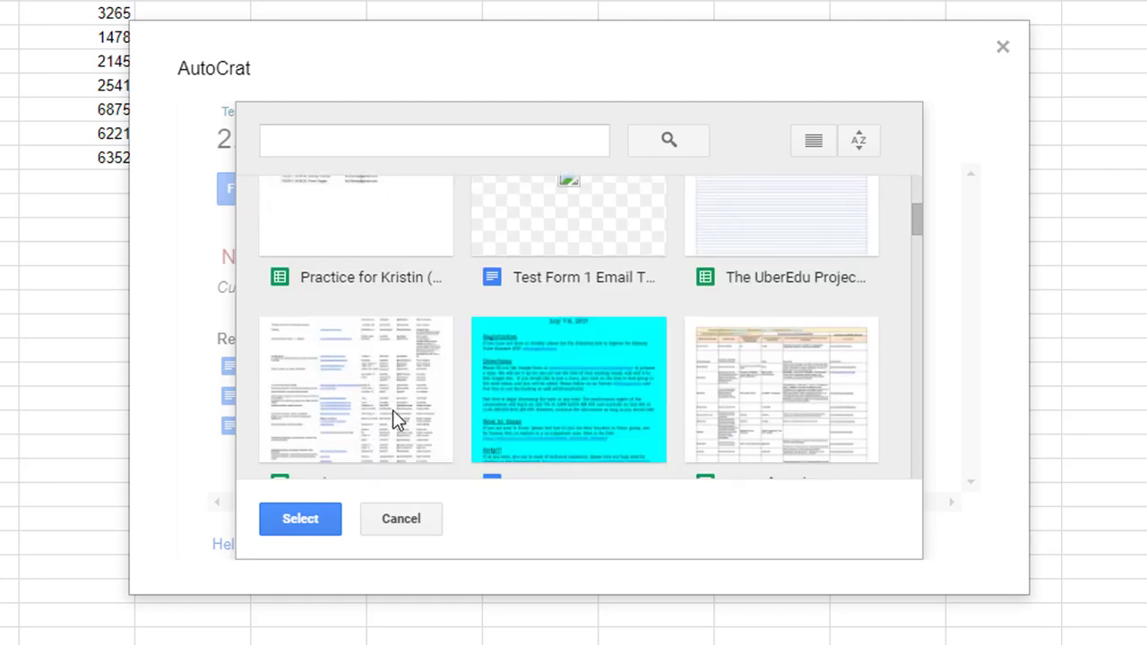
click(553, 235)
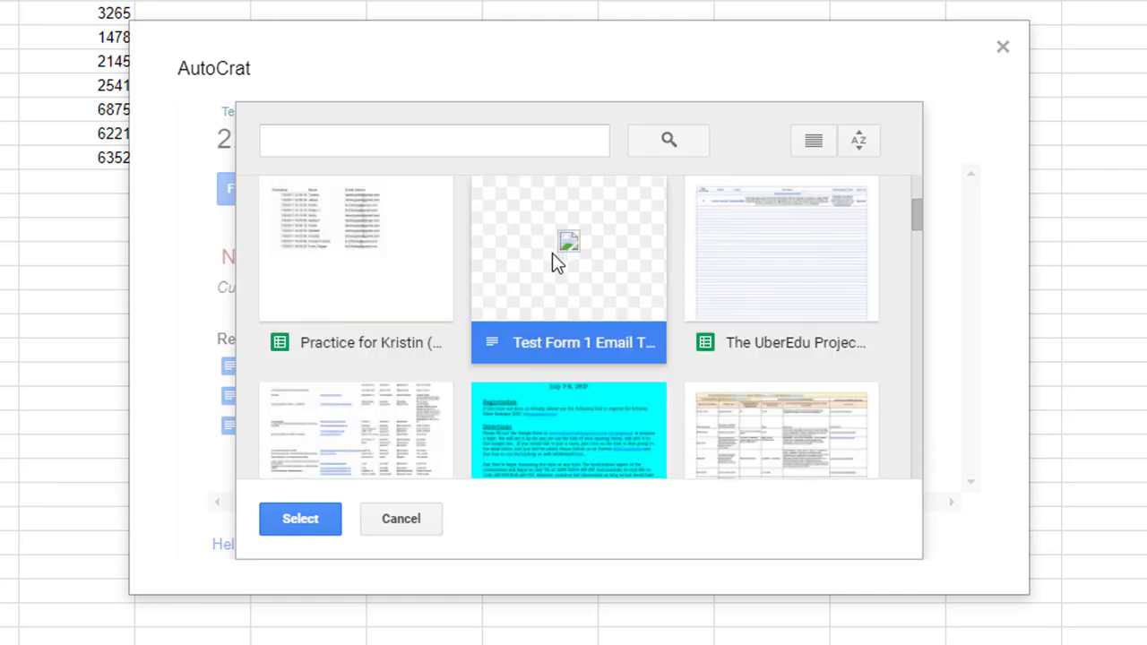
click(296, 525)
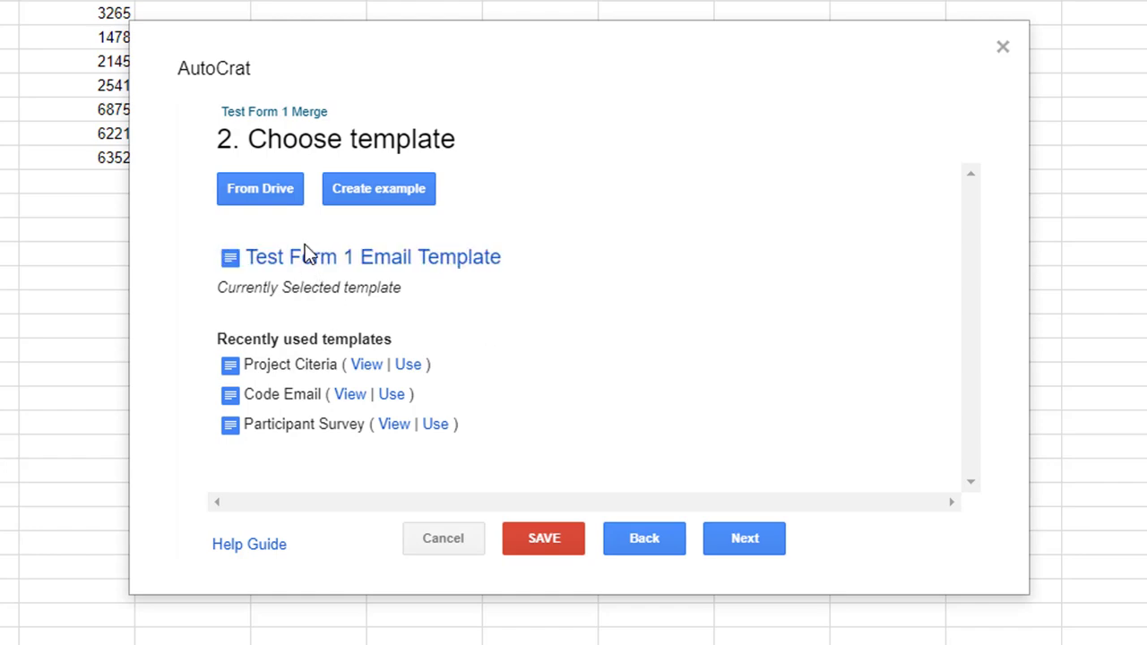
Set the merge tab to Query Sheet so <<Name>> and <<Code>> map to its columns.
click(769, 538)
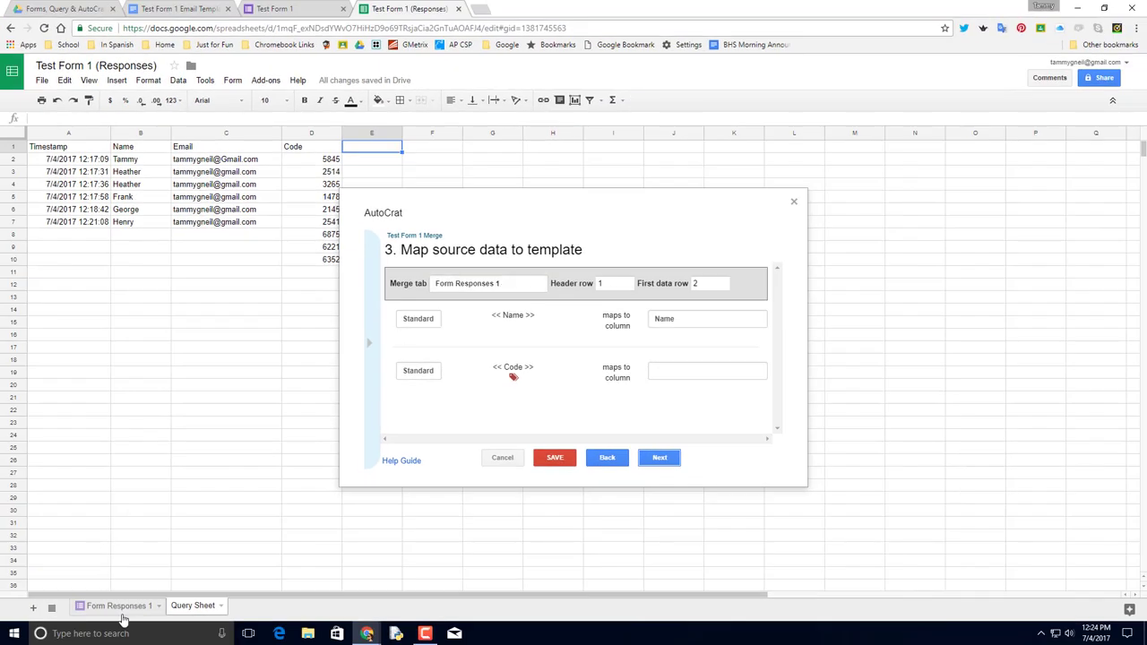
click(117, 610)
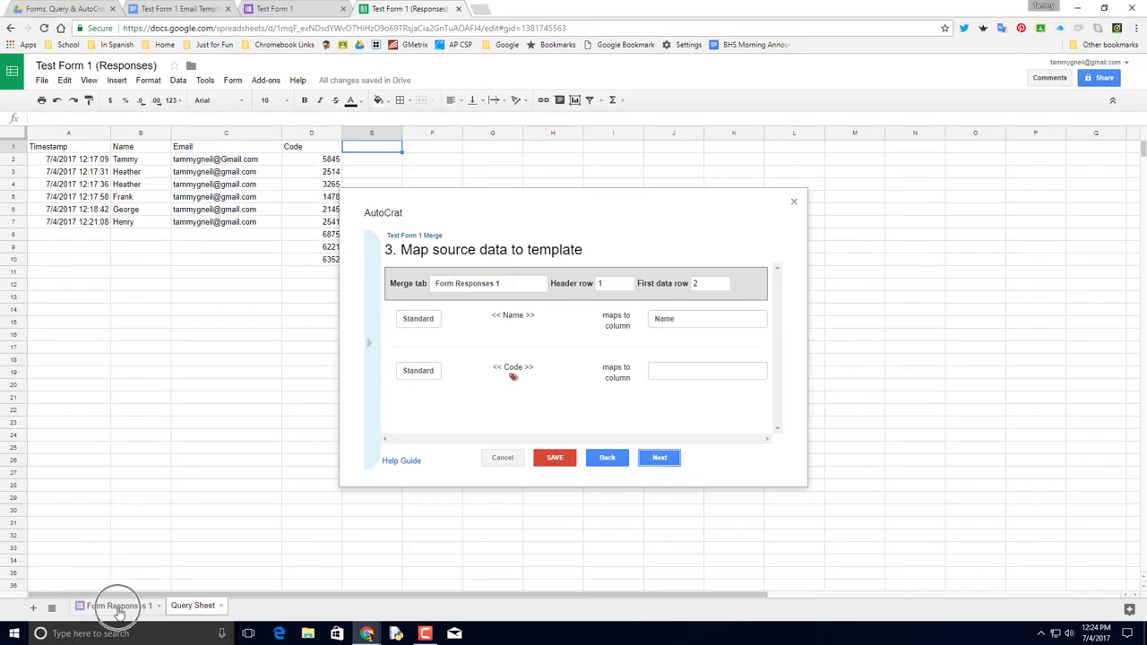
click(208, 606)
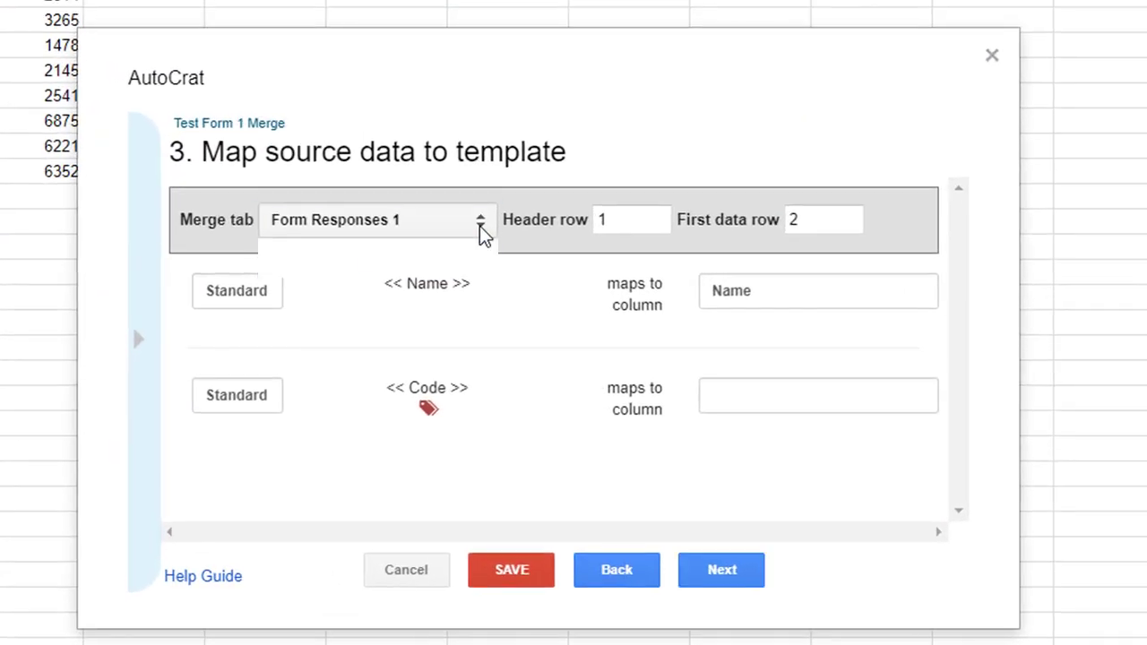
click(481, 226)
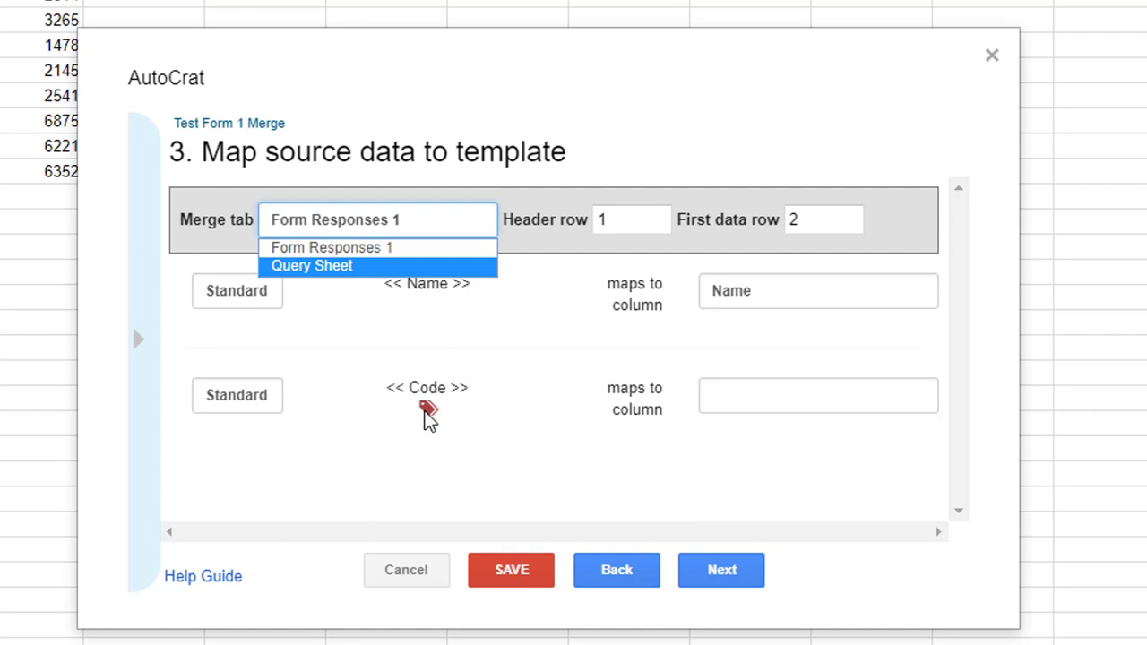
click(325, 269)
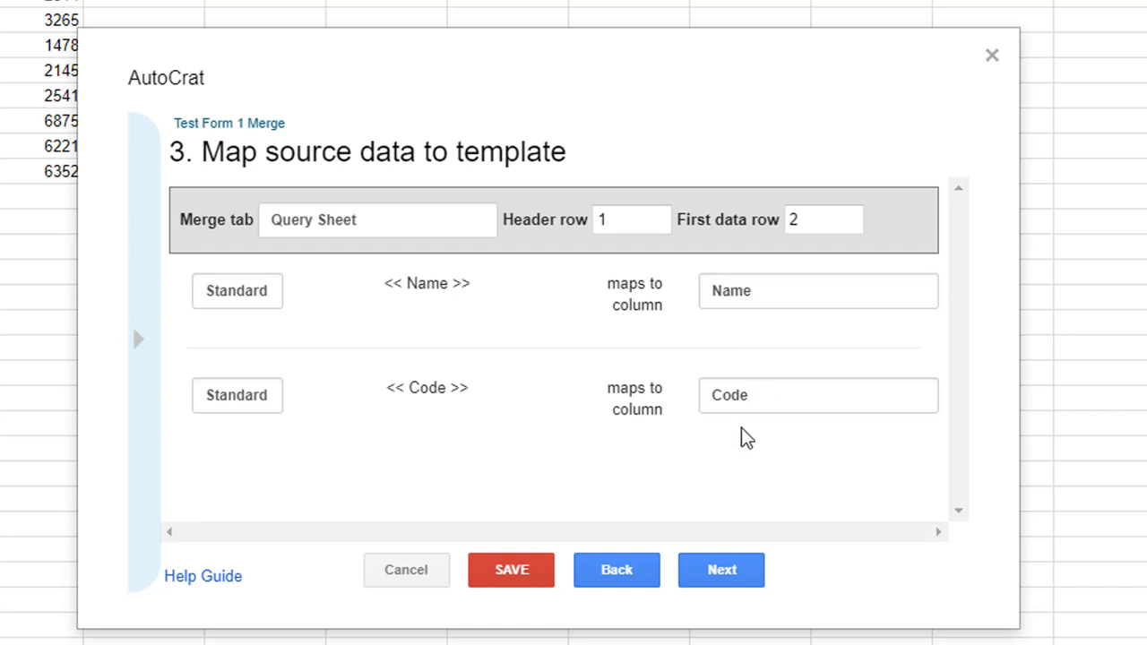
Name the merged files 'Form 1 Merge <<Name>>'.
click(722, 571)
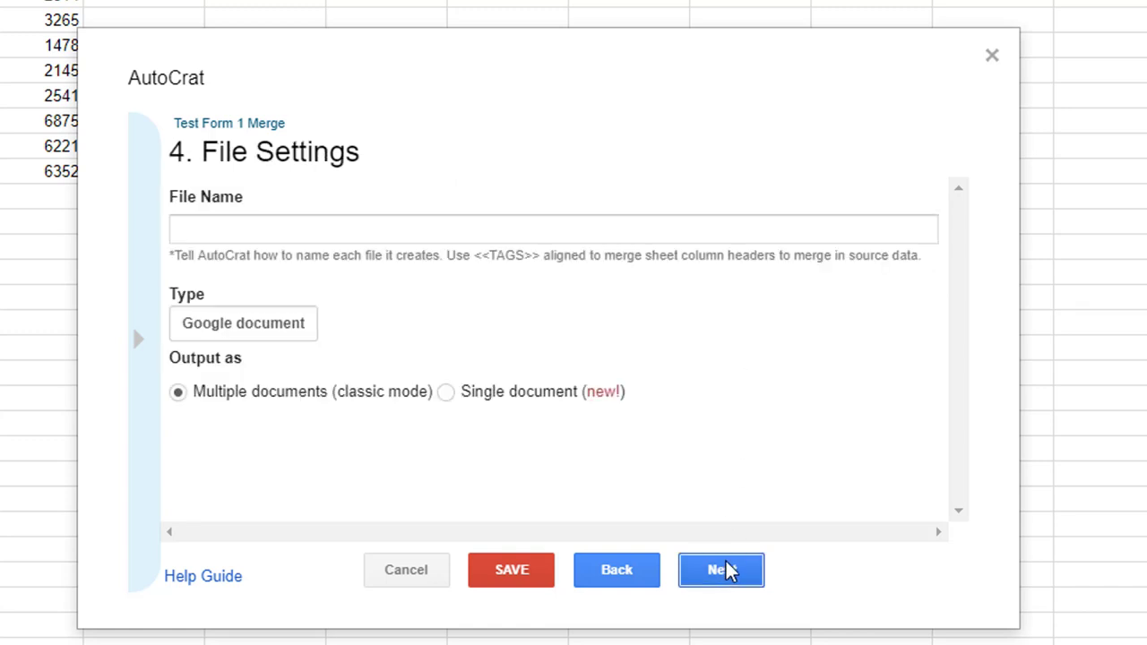
click(368, 232)
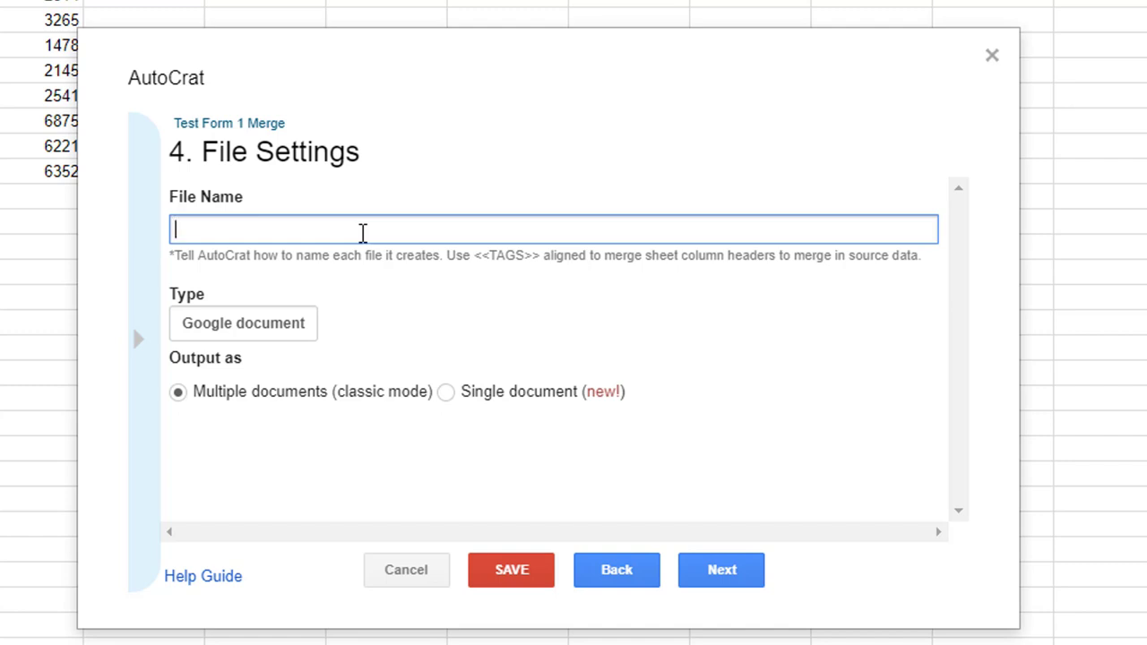
text(Form 1 Merge )
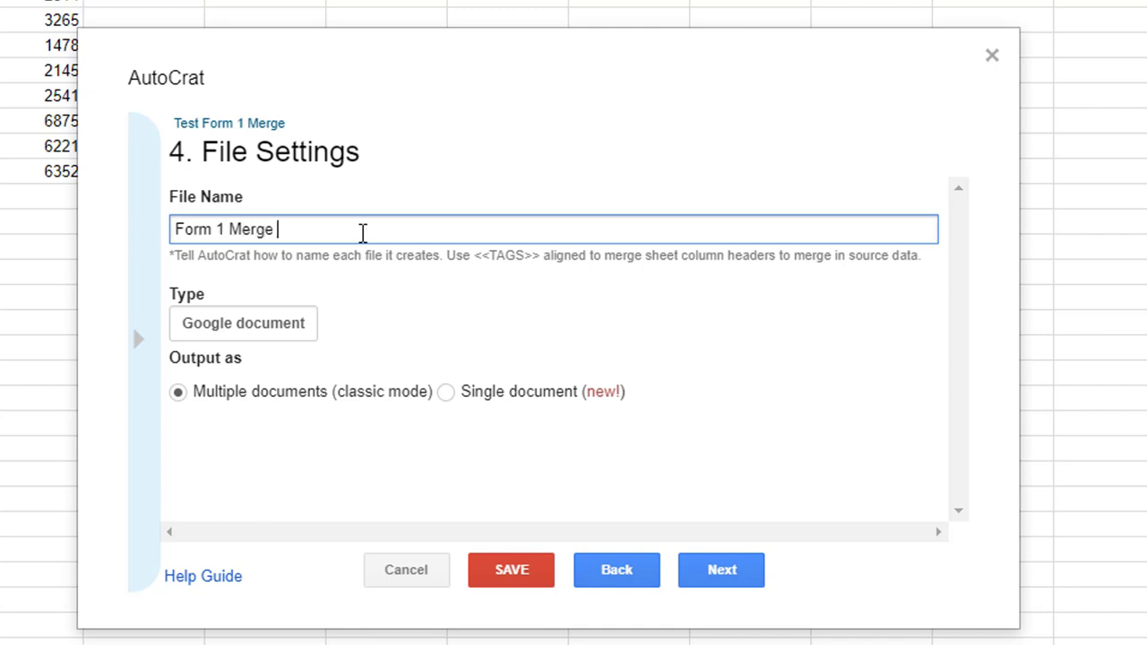
text(<<Name>>)
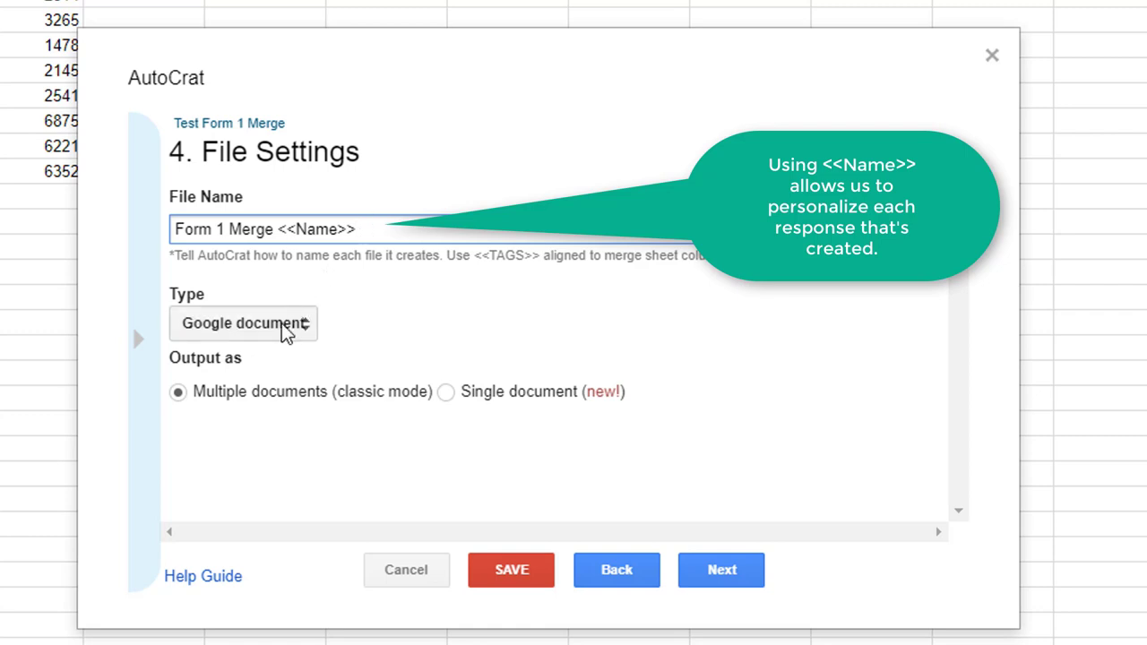
Save merged files to the Emailed Forms Drive folder, skipping dynamic folder references.
click(739, 581)
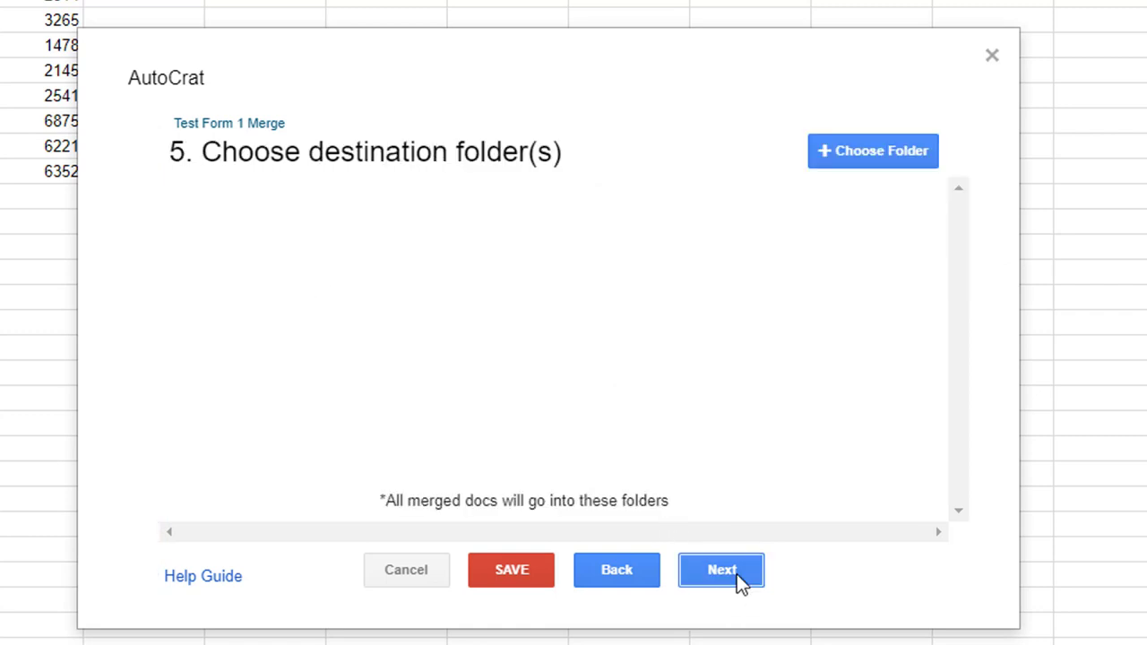
click(910, 153)
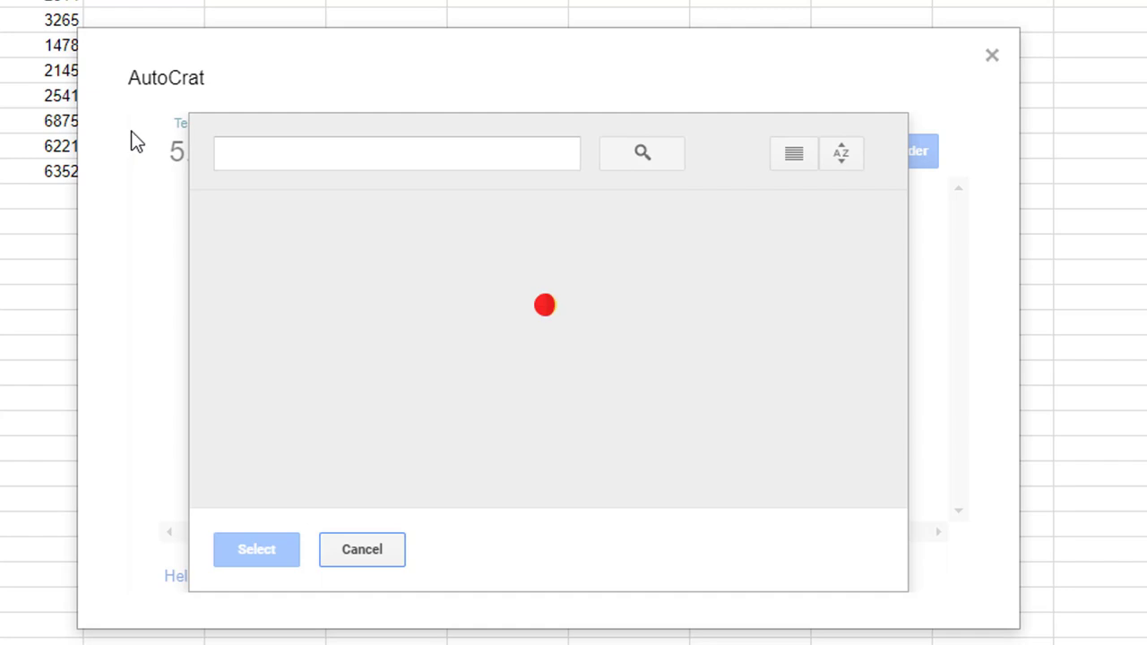
click(327, 294)
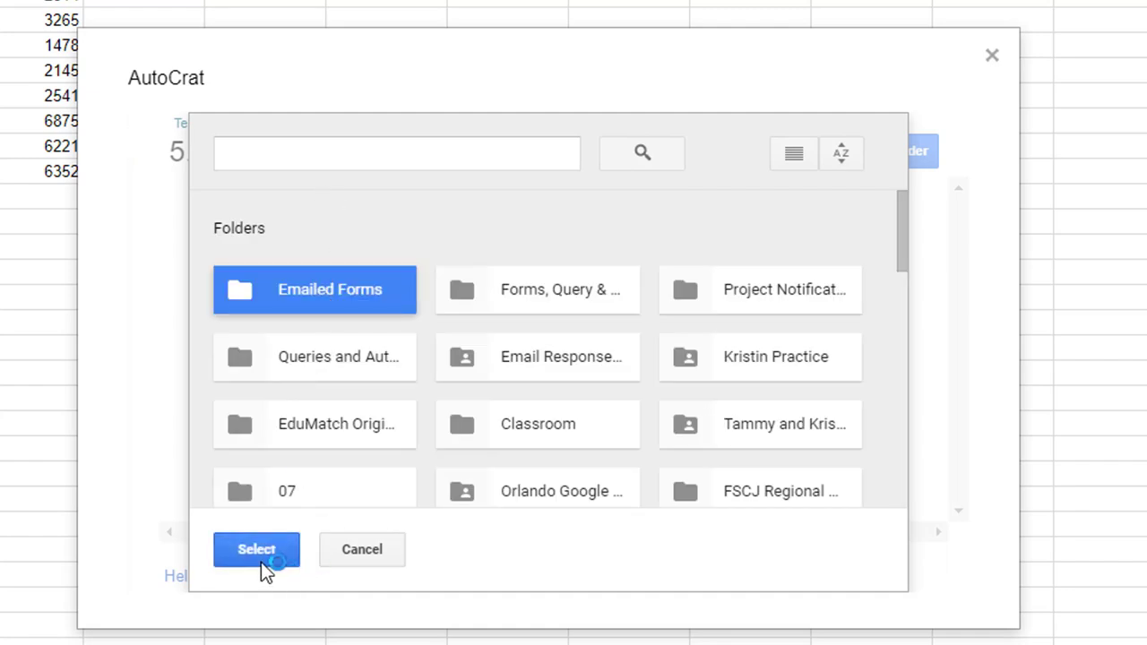
click(260, 560)
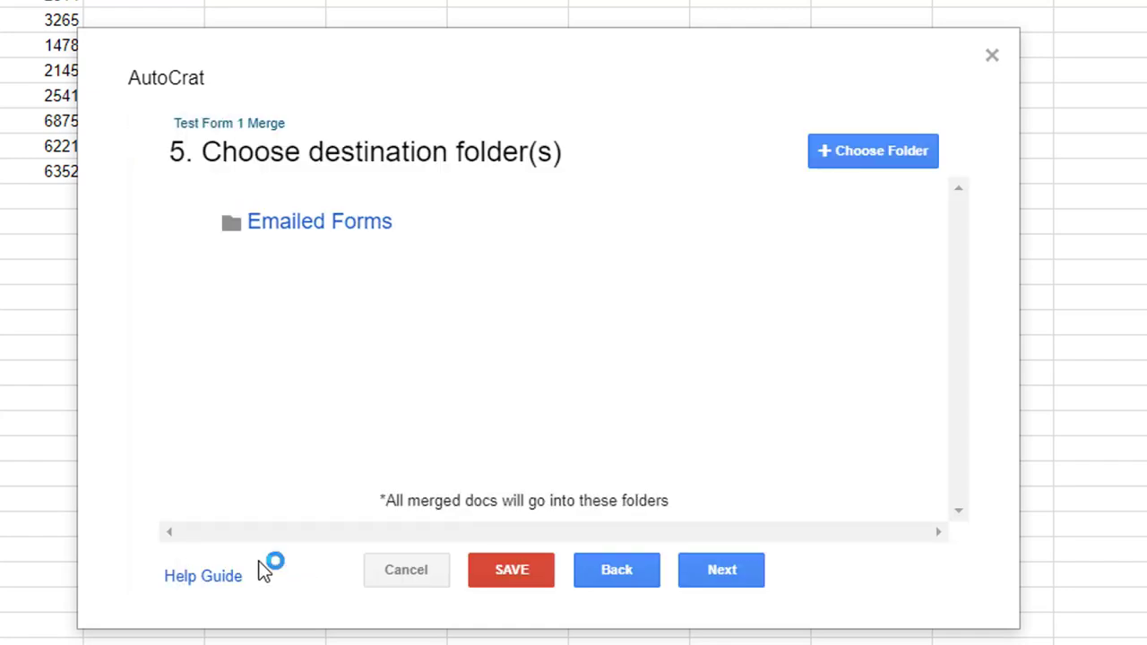
click(723, 578)
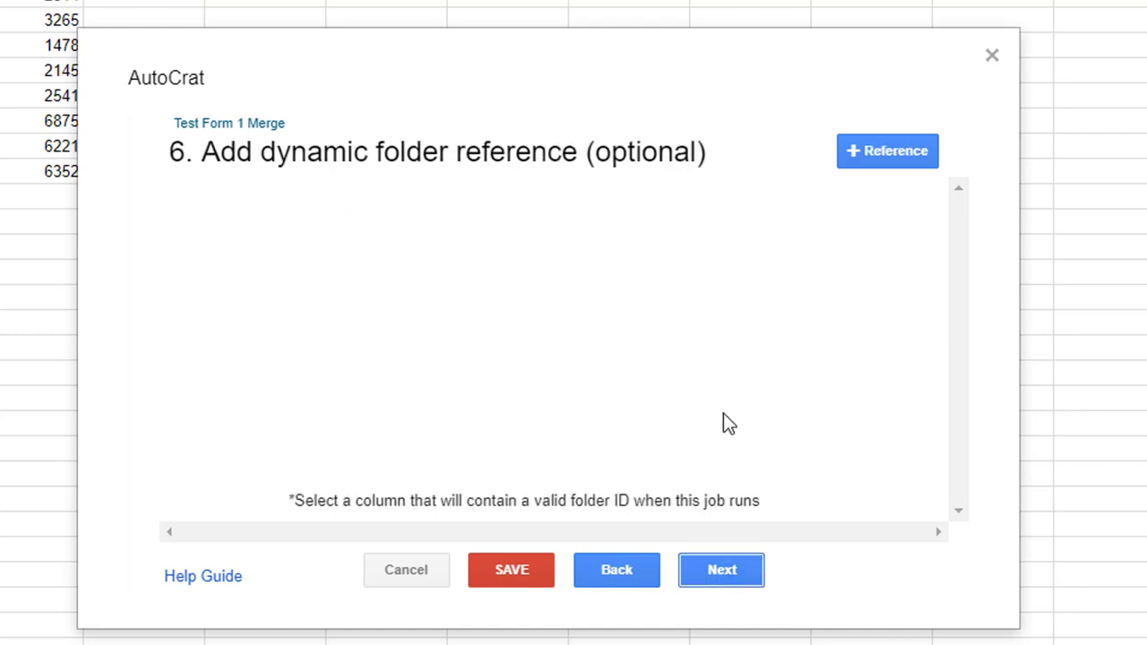
Add a merge condition requiring Timestamp to be NOT NULL.
click(712, 574)
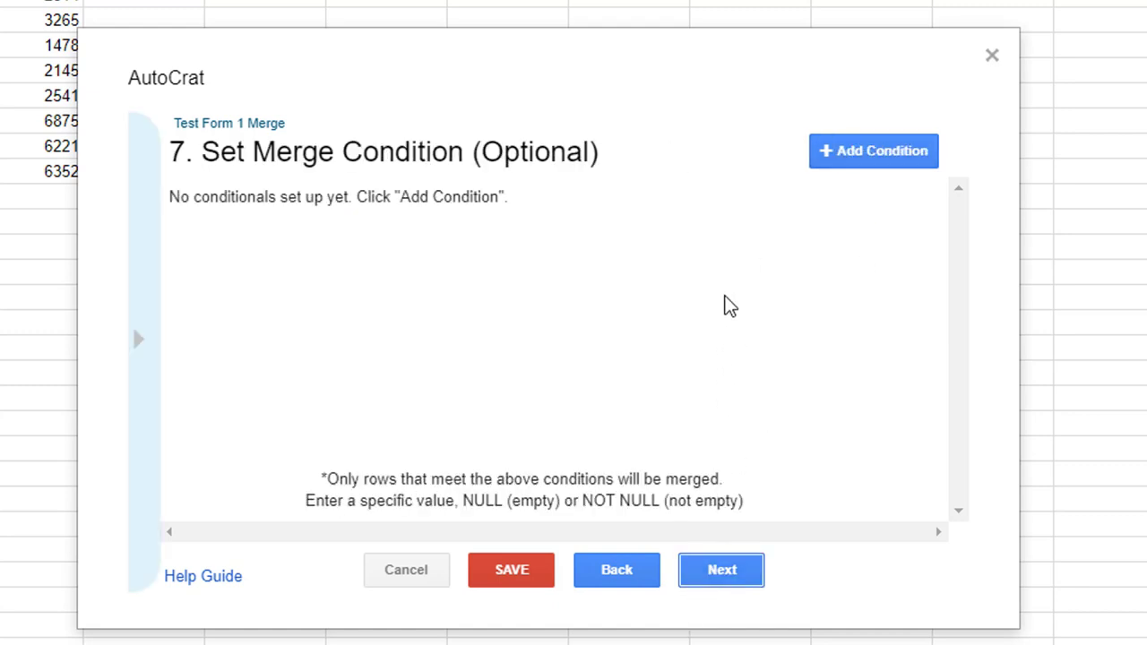
click(870, 151)
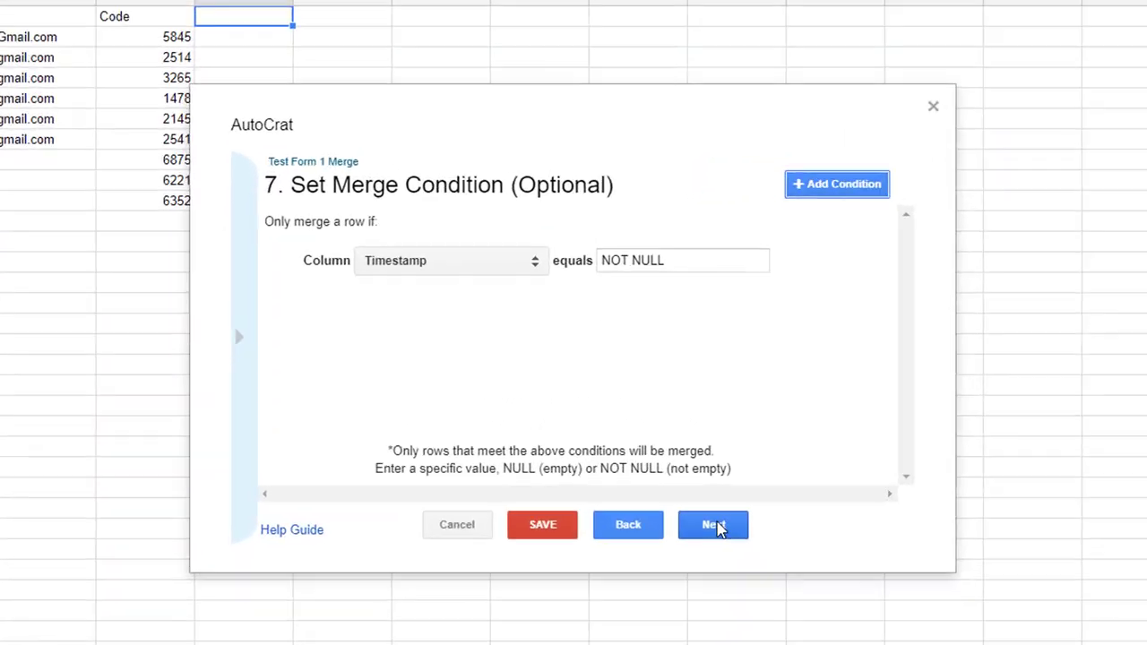
click(659, 458)
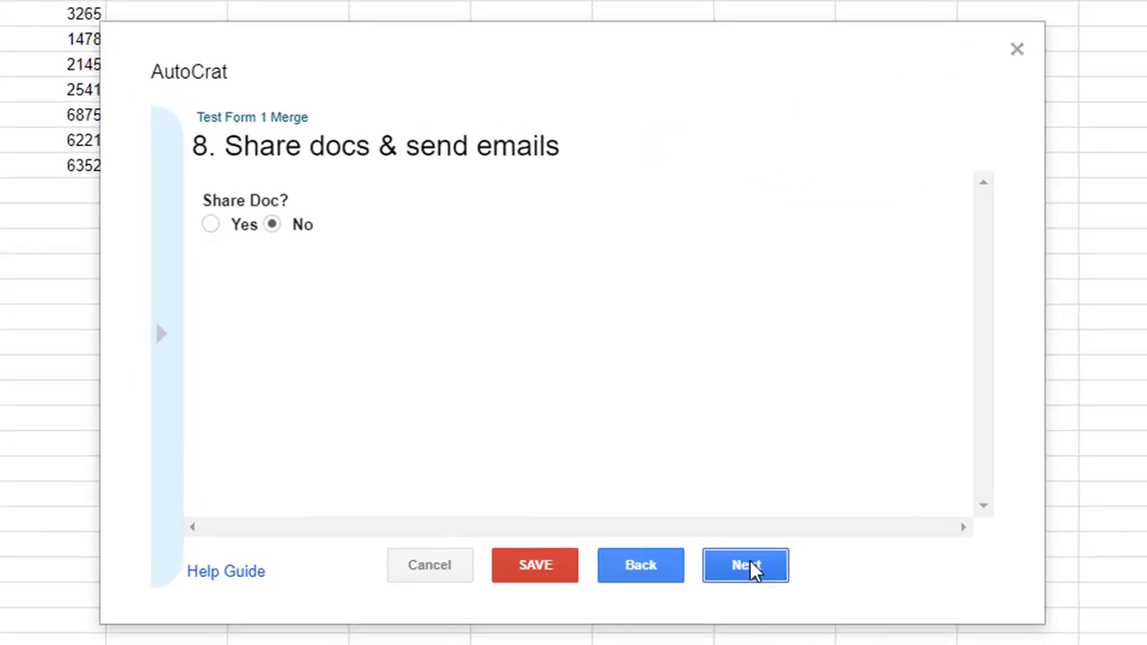
Share each merged doc with re-sharing allowed, send from no-reply, subject 'Here is your code.'.
click(211, 225)
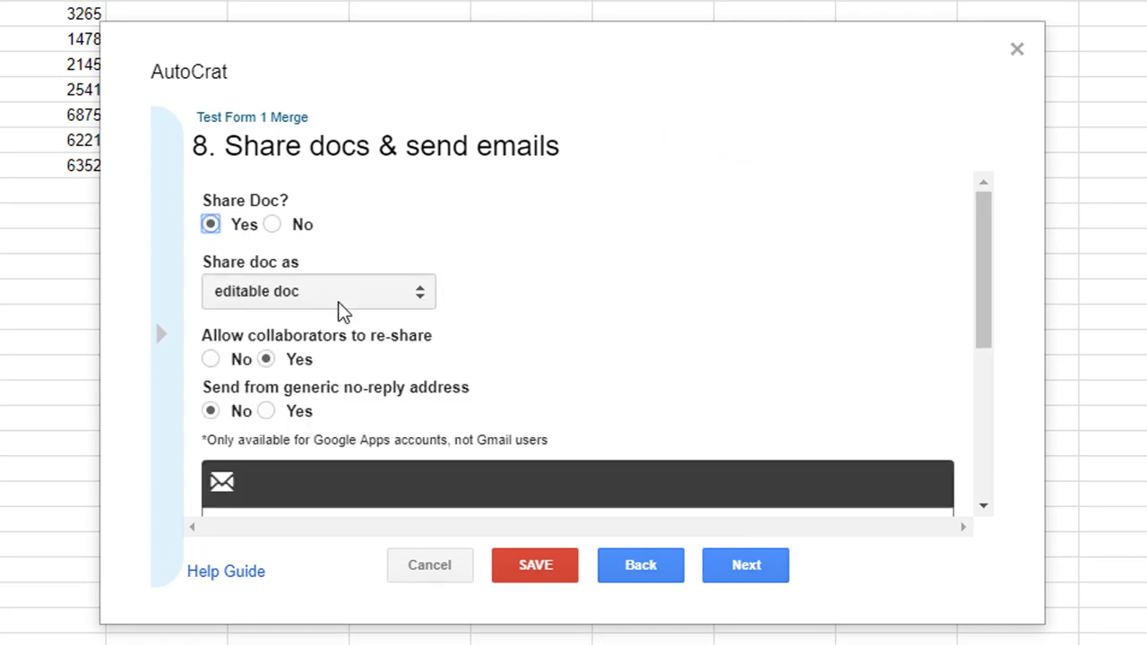
click(266, 359)
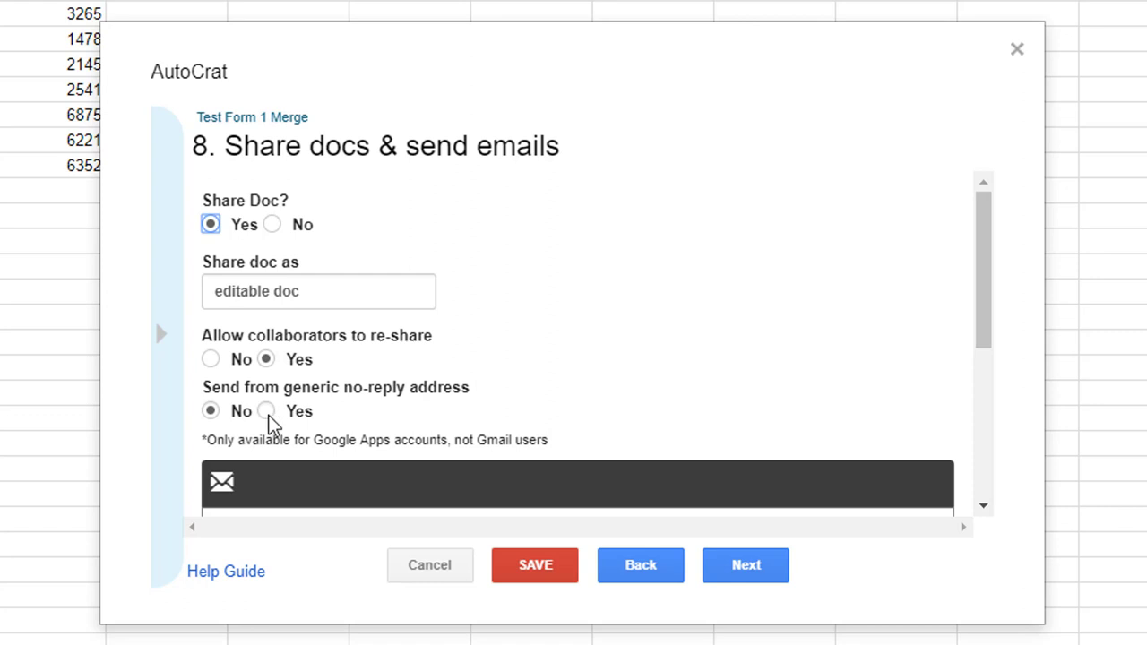
click(267, 411)
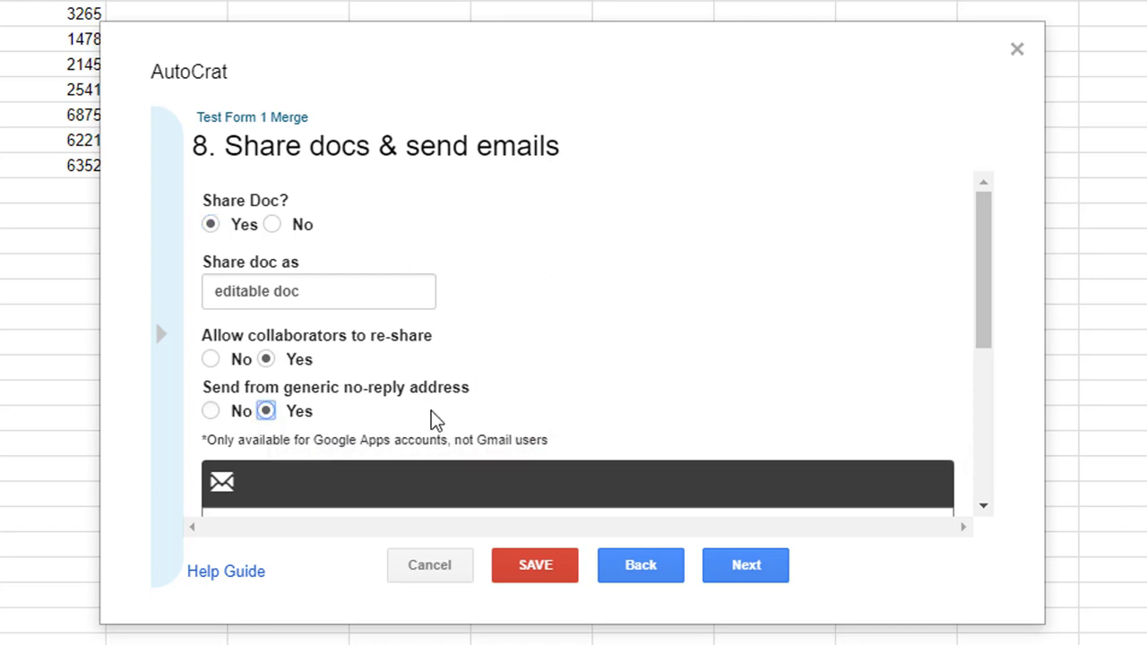
scroll(431, 420, down, 5)
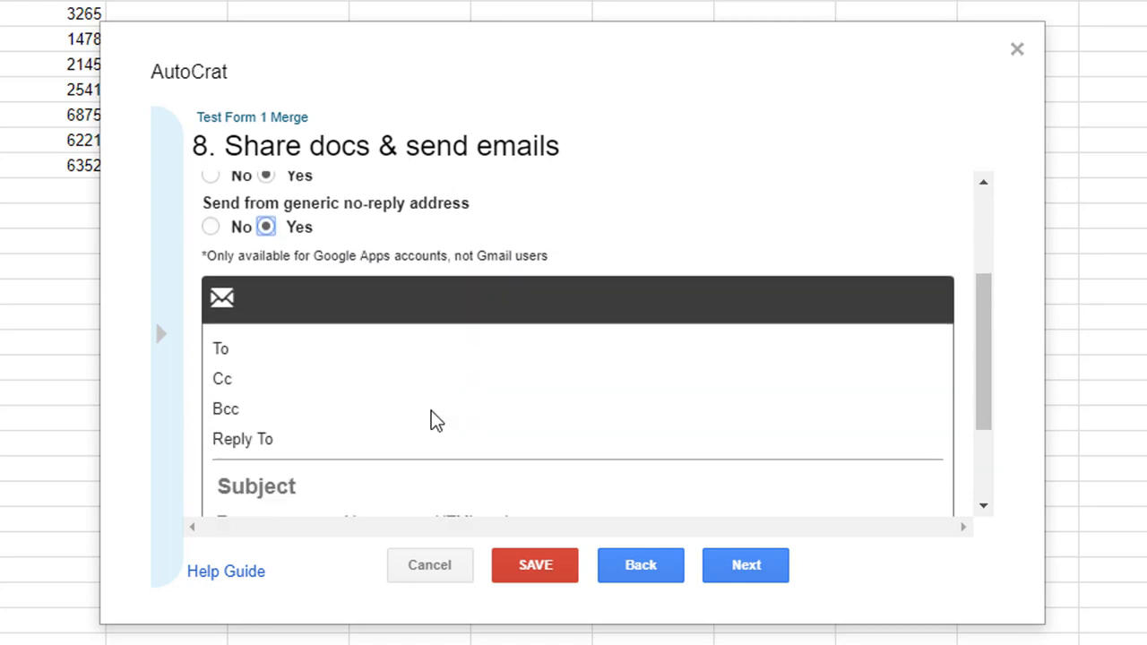
click(267, 343)
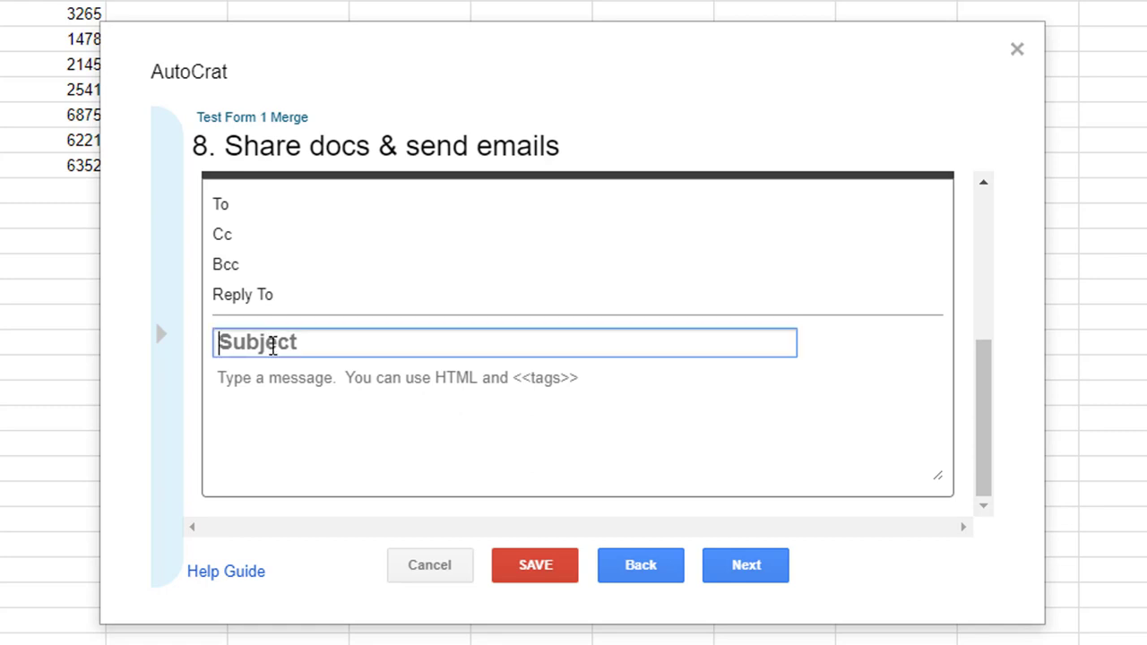
text(He)
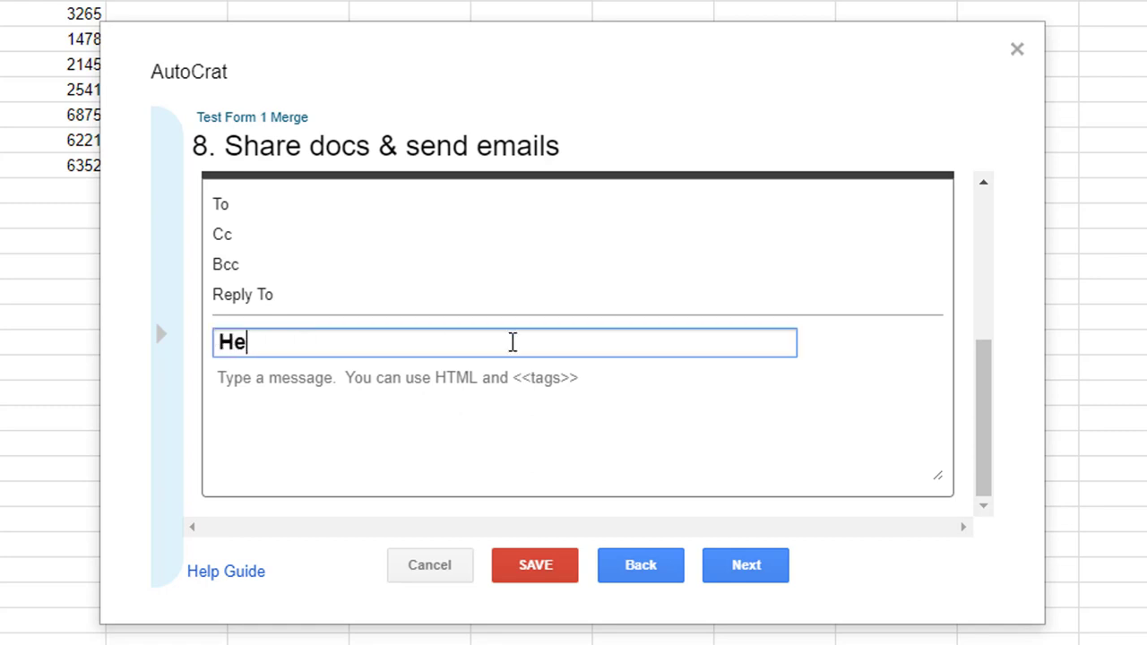
text(re is your code.)
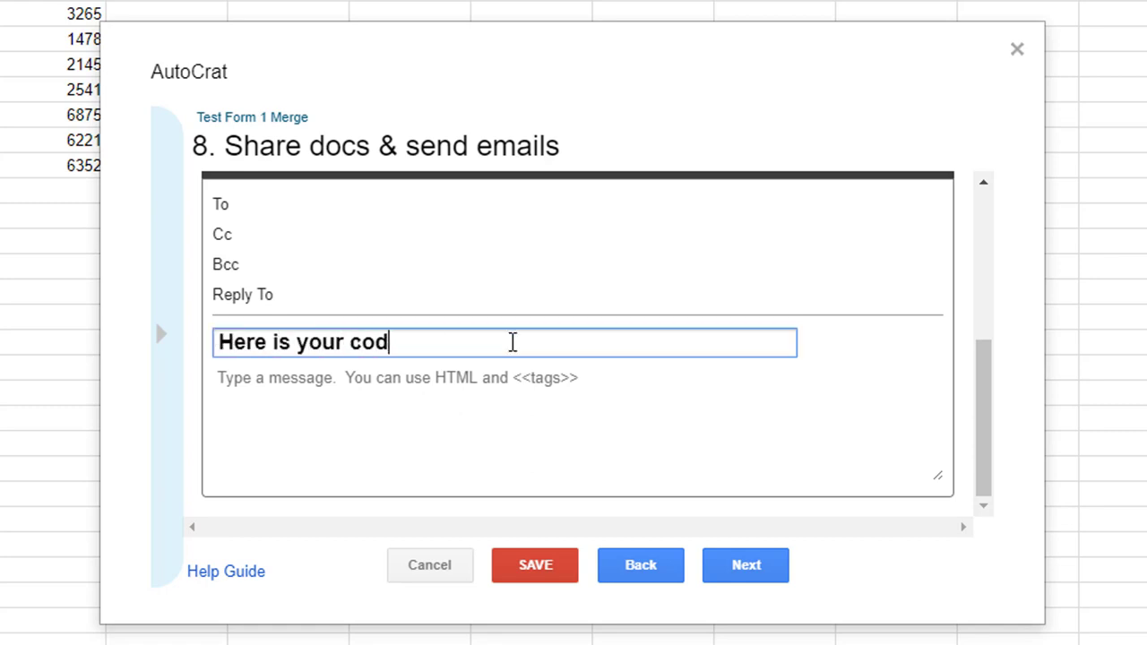
Write the message 'Dear <<Name>>, Here is the shared Google Doc with your code.', signed with the sender's name.
click(390, 383)
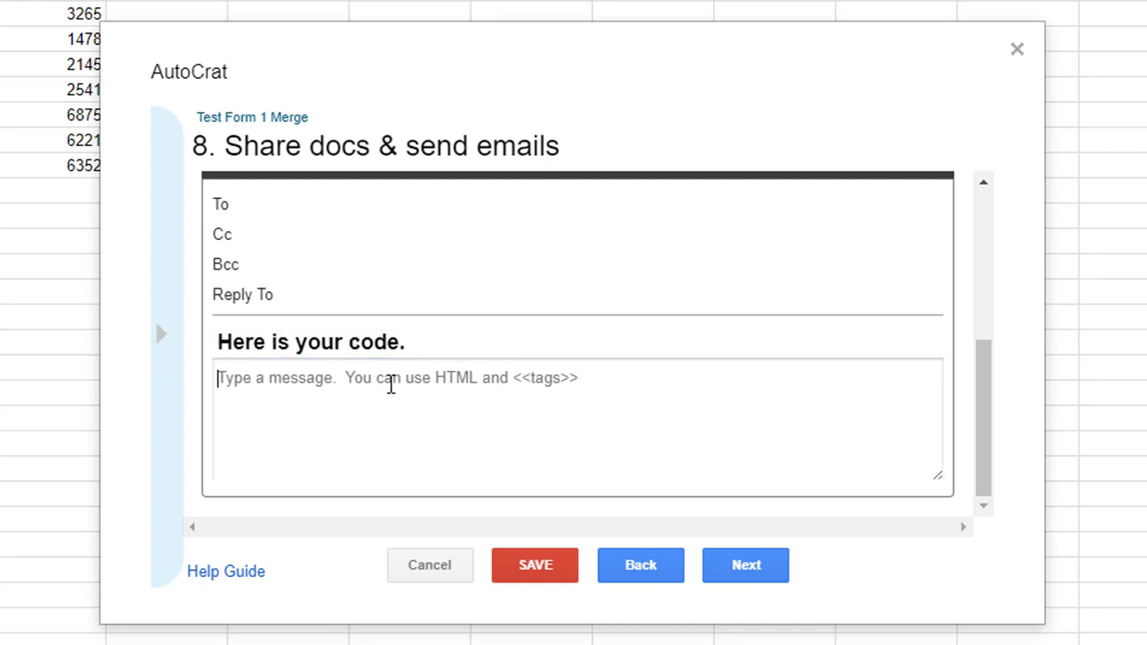
text(Dear)
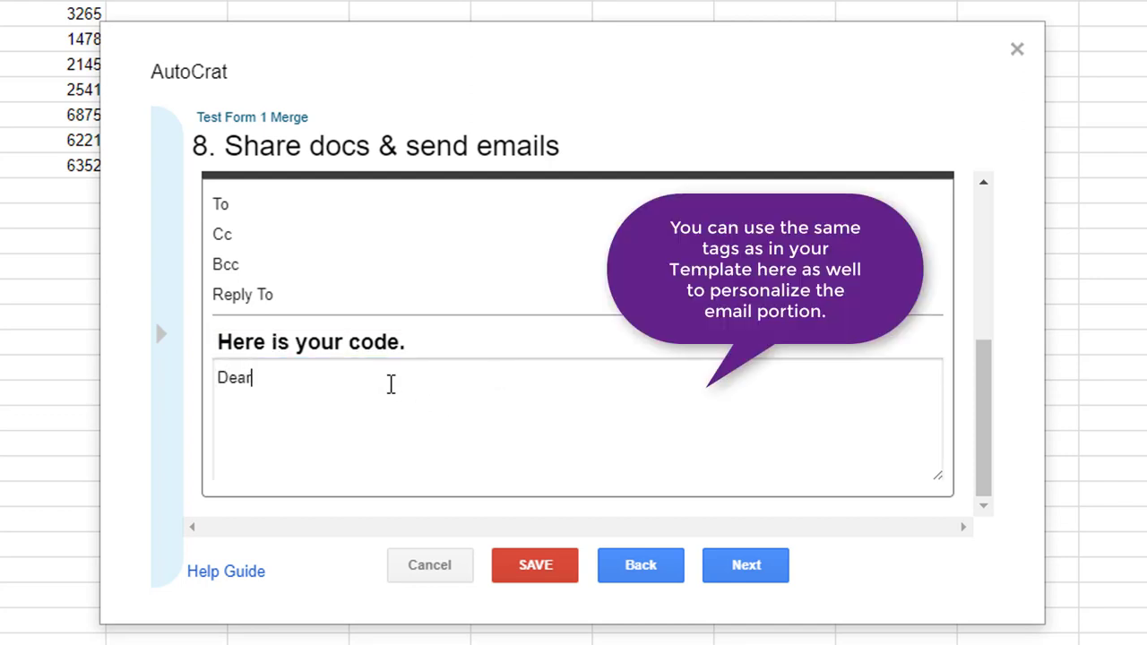
text( <<Name>>,)
key(Return)
text(Here is the sah)
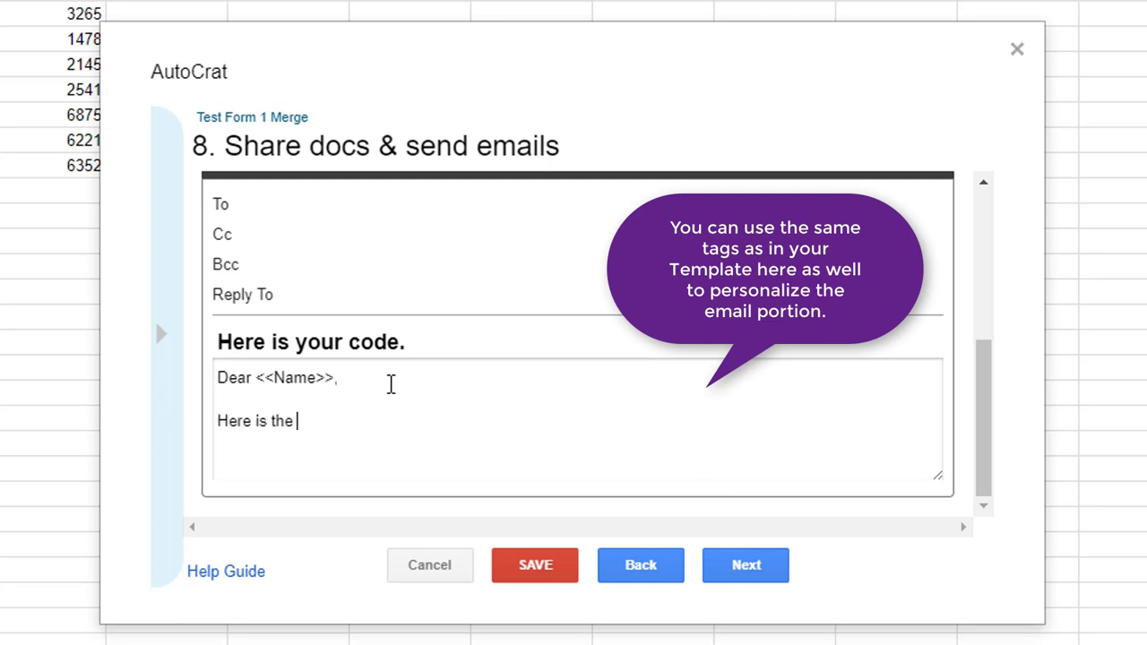
key(BackSpace)
key(BackSpace)
text(hare)
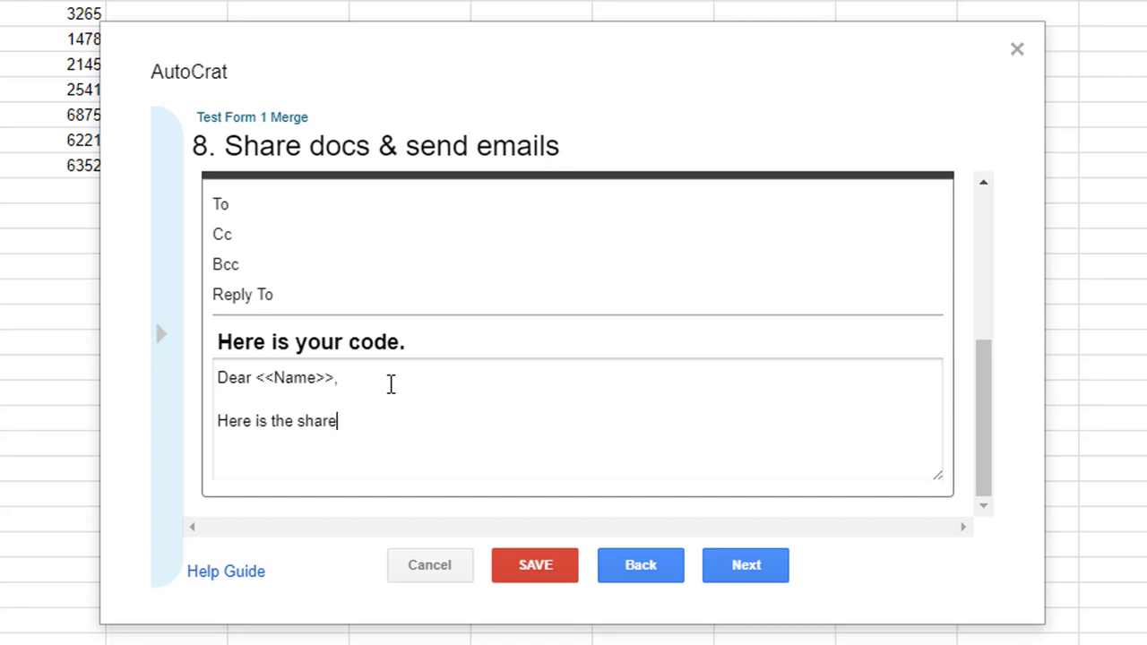
text(d Google )
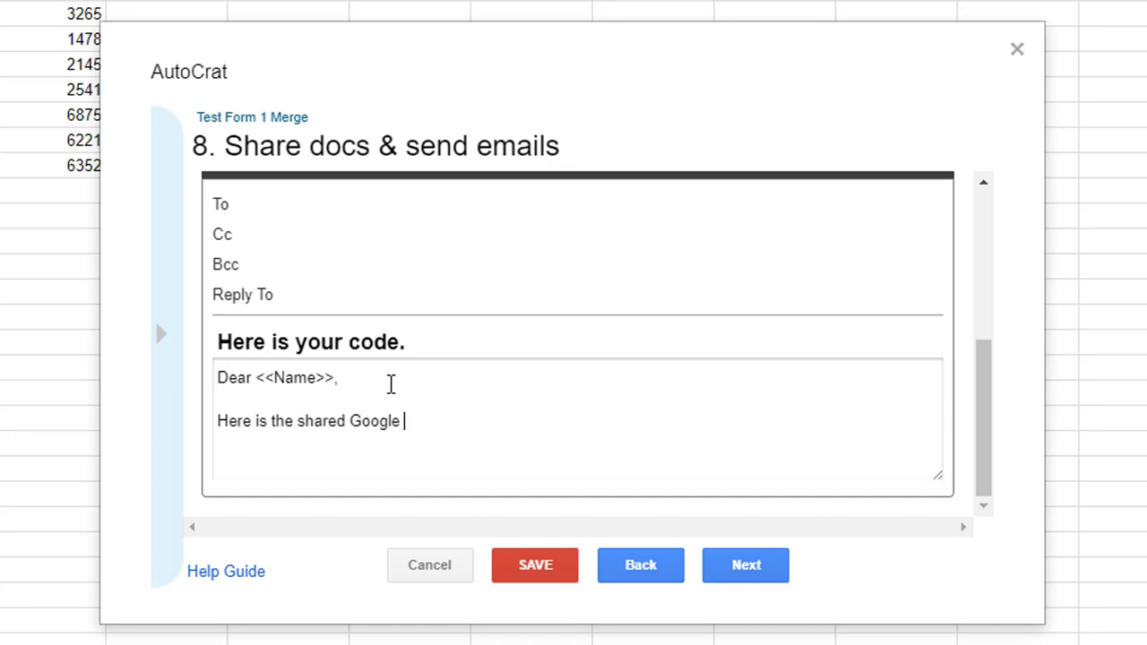
text(Doc with your d)
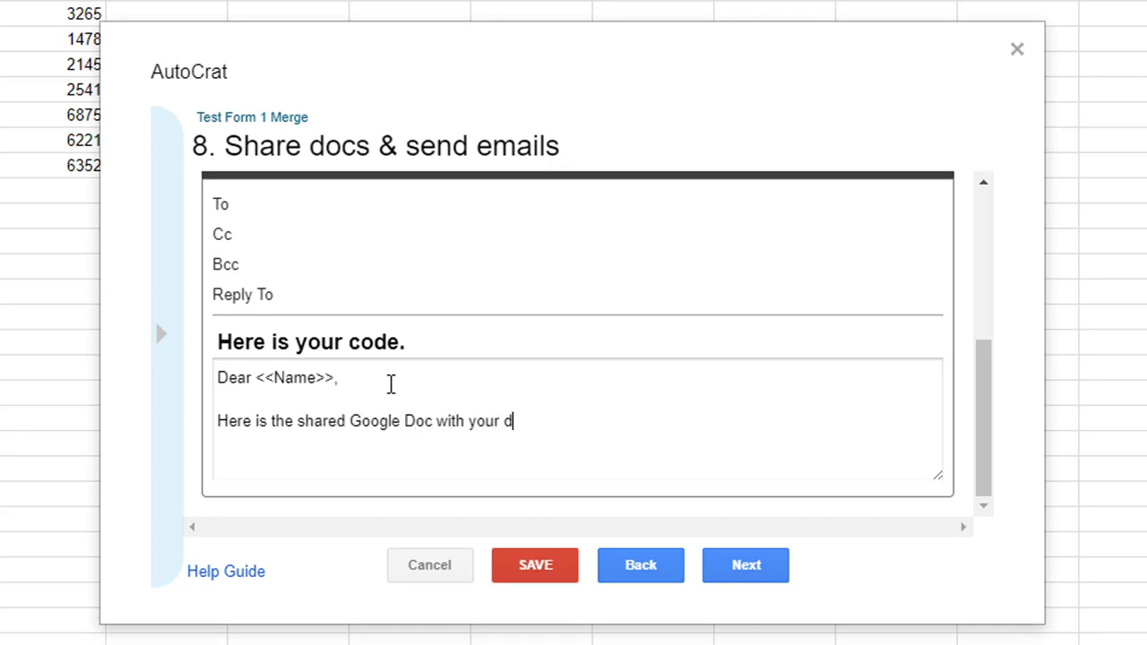
text(o)
key(BackSpace)
key(BackSpace)
text(code.)
key(Return)
key(Return)
text(Tammy)
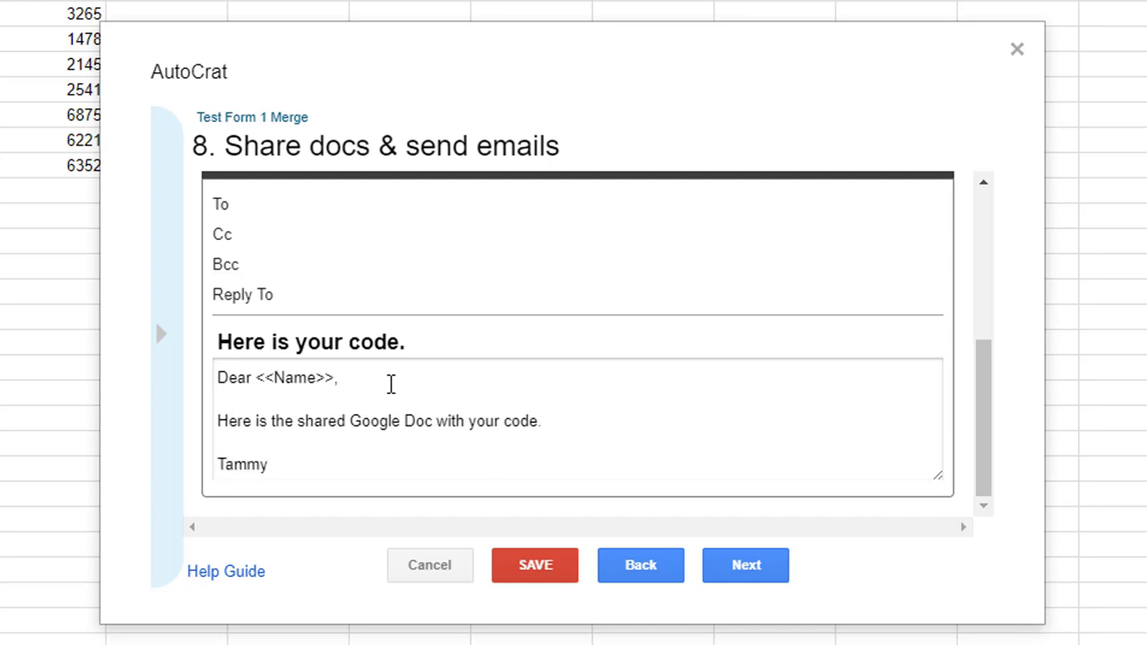
On step 9, set Run on form trigger to Yes and confirm enabling form triggers.
click(763, 570)
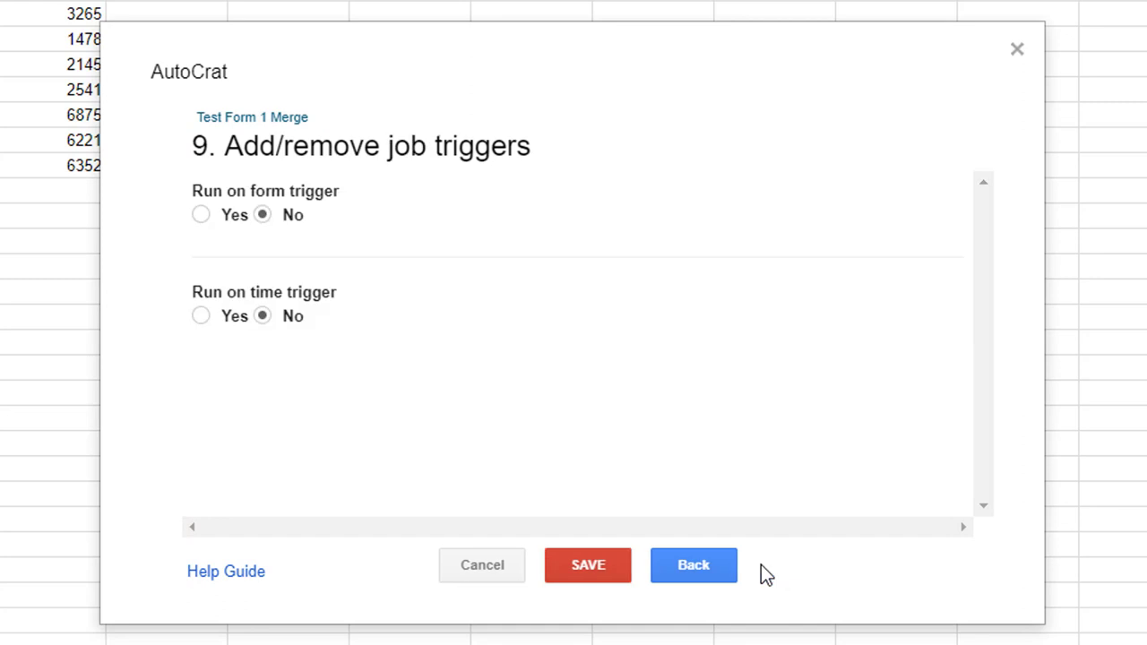
click(201, 215)
click(909, 330)
Try saving the merge job and dismiss the missing email recipient error.
click(692, 564)
click(775, 564)
click(586, 570)
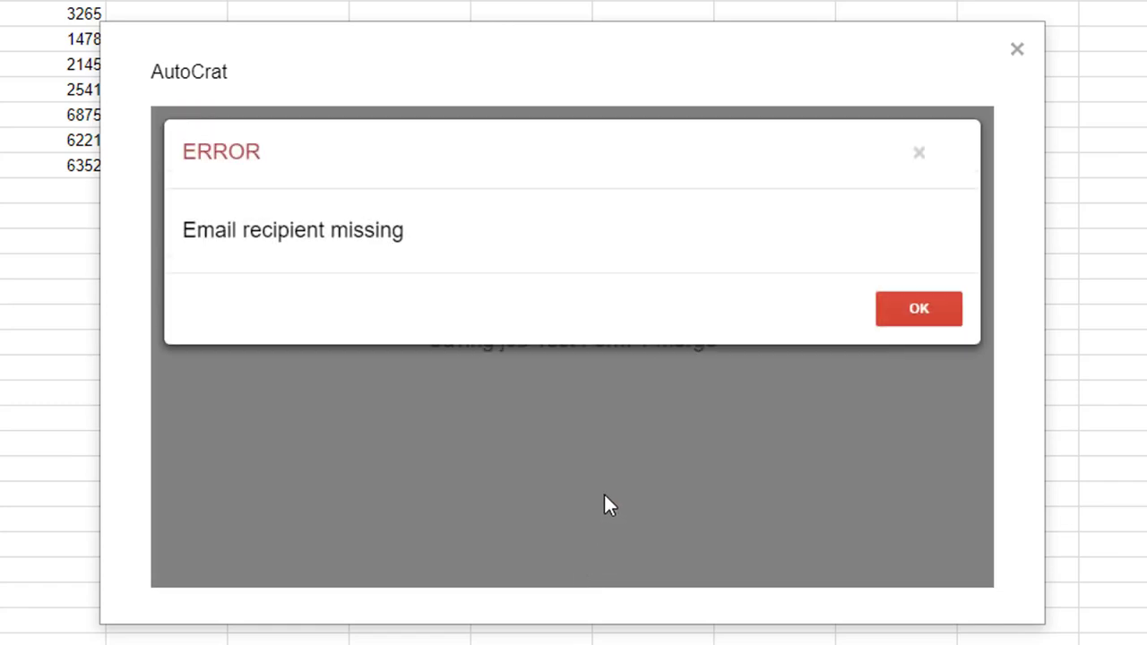
click(949, 314)
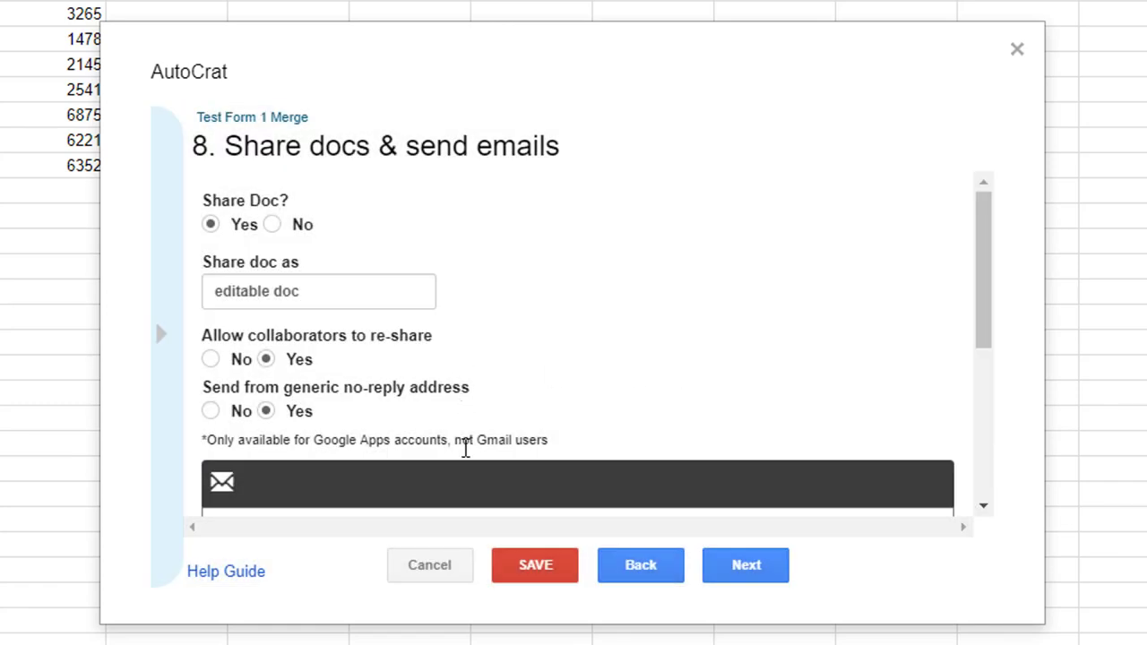
Set the email To field to <<Email>>.
scroll(617, 384, down, 3)
scroll(348, 307, up, 1)
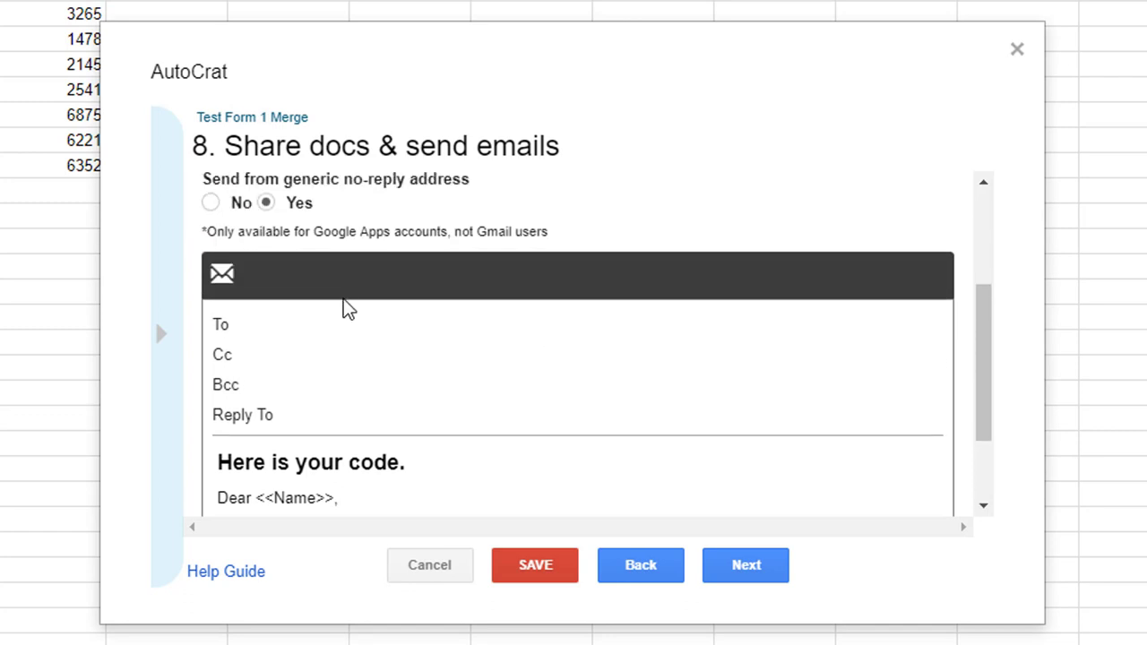
click(282, 324)
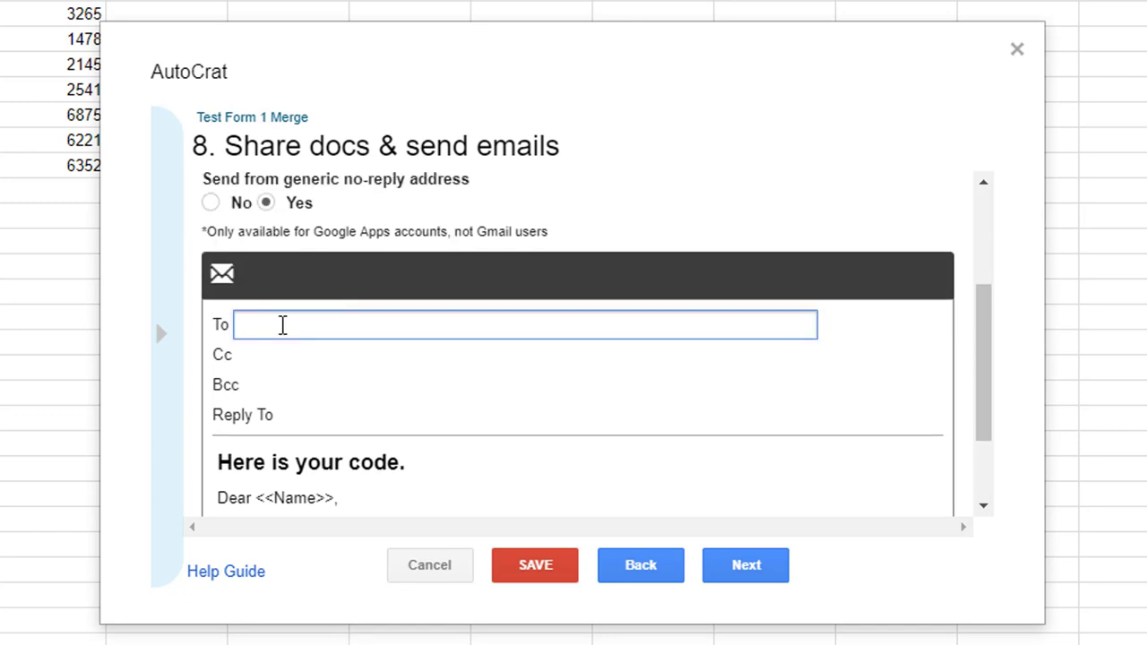
text(<<Email>>)
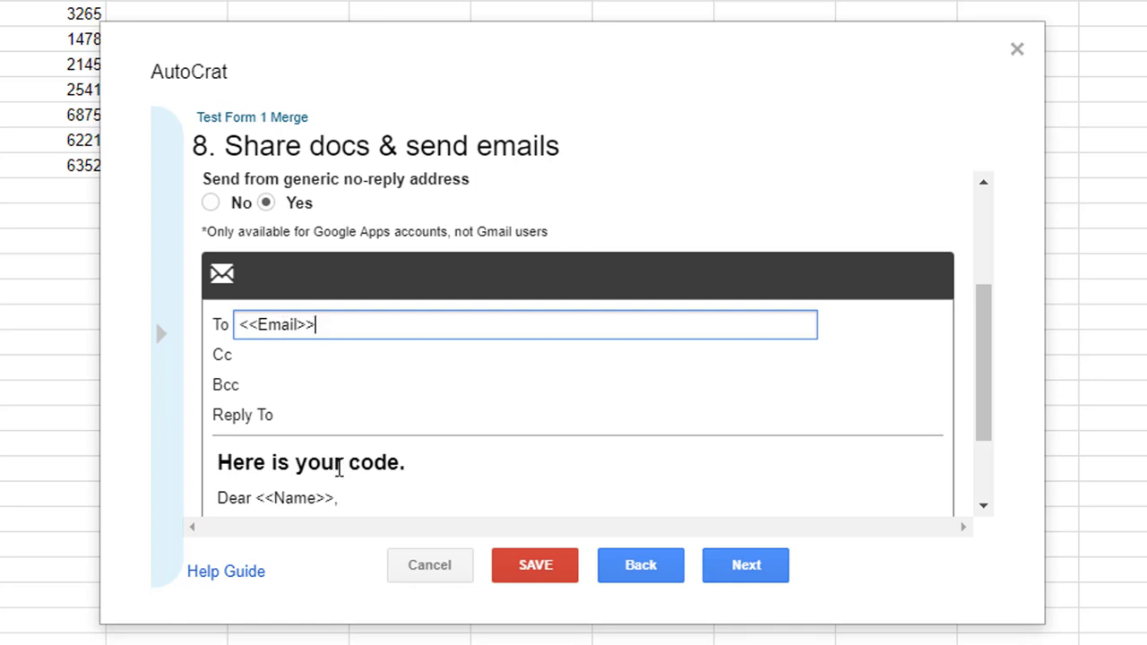
scroll(340, 466, down, 3)
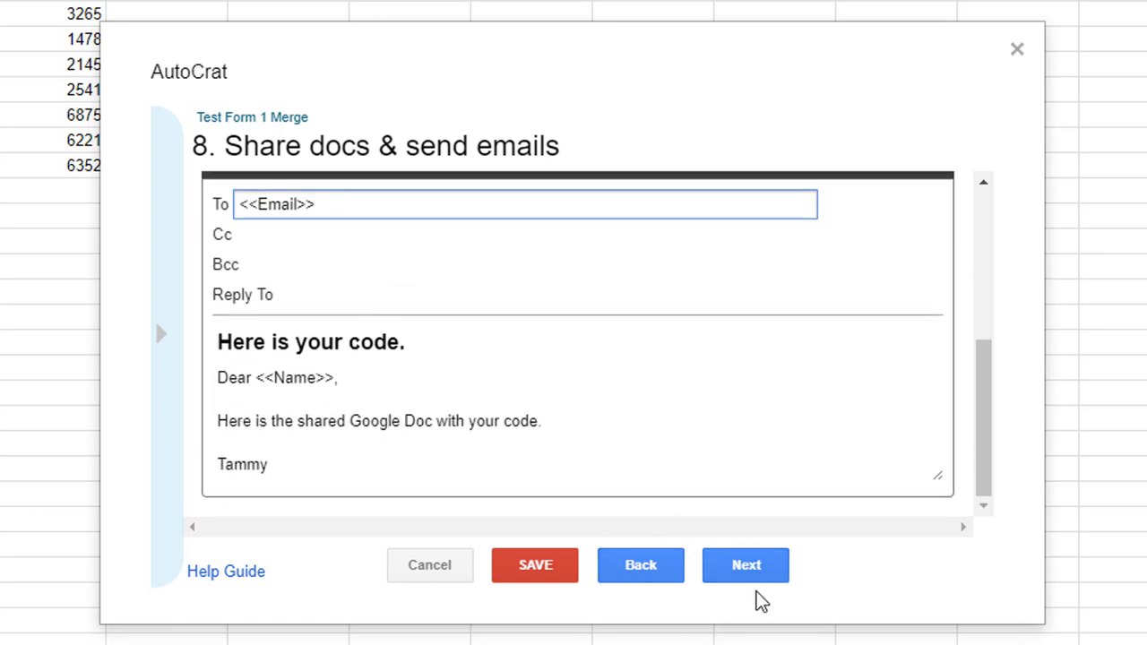
Save the Test Form 1 Merge job with its form trigger and review its icons in Existing Jobs.
click(755, 565)
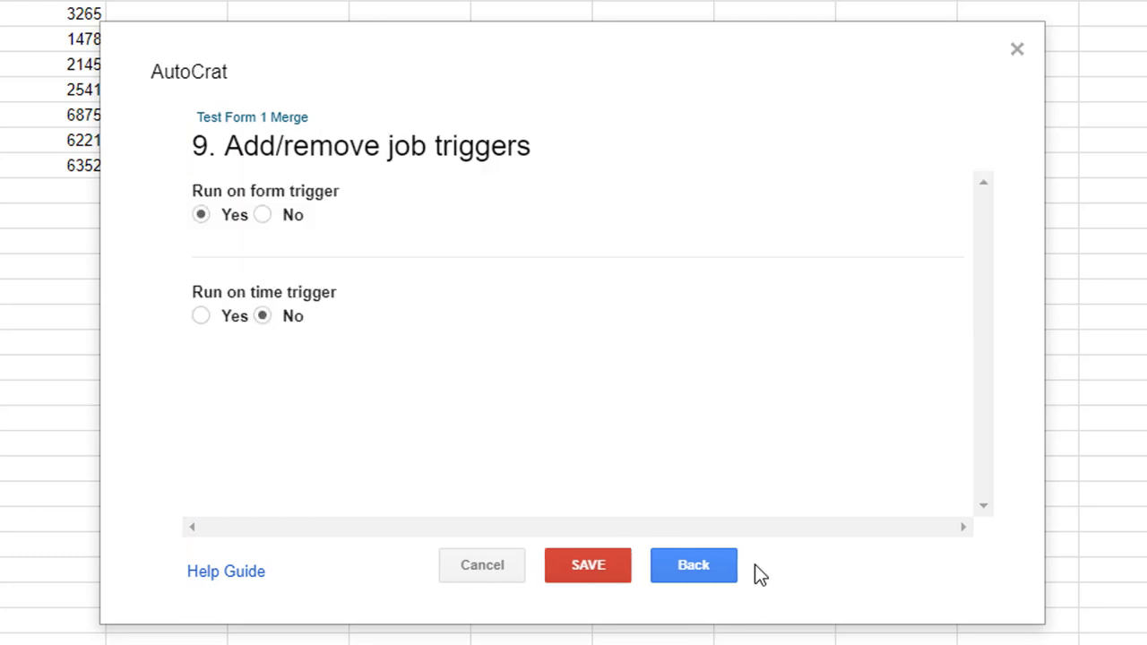
click(577, 571)
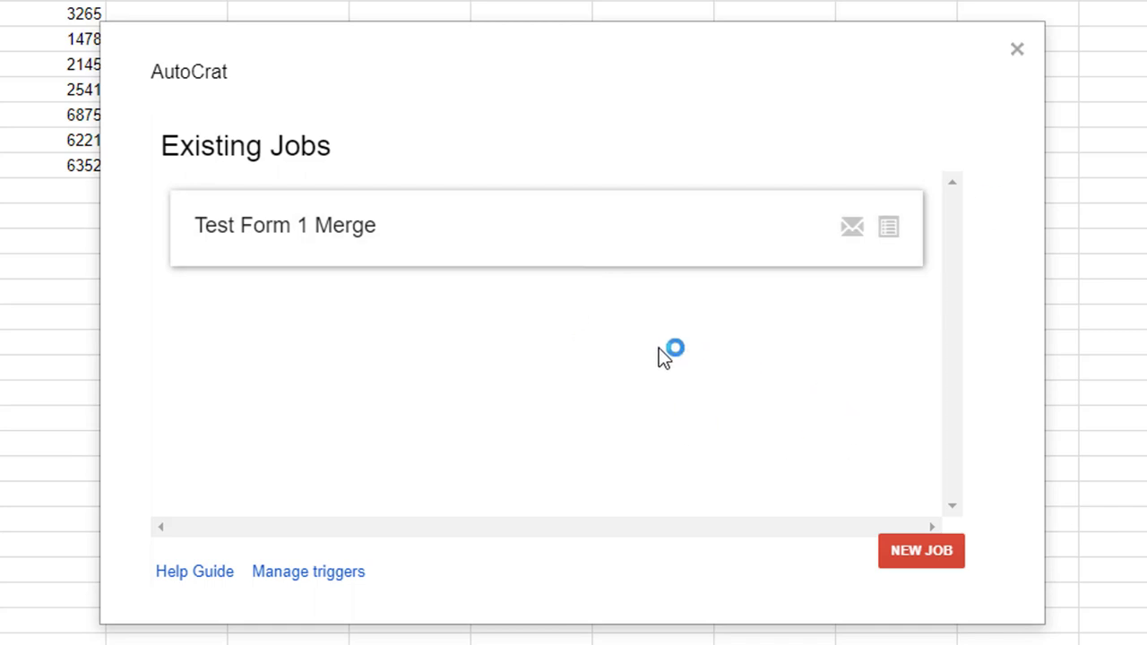
mouse_move(451, 228)
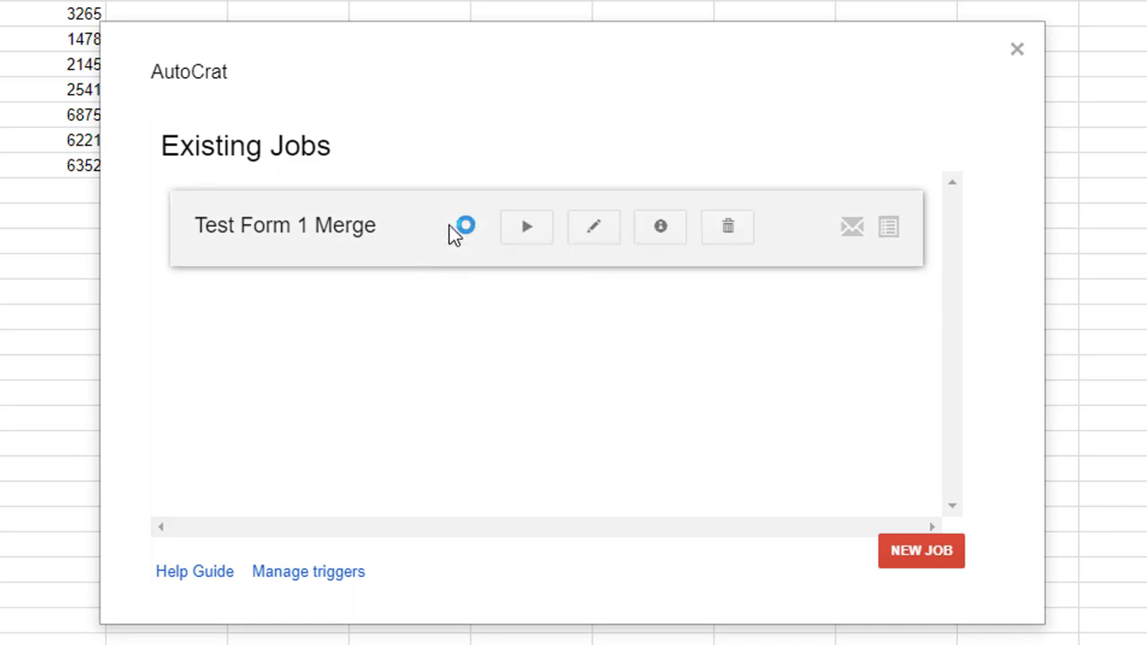
click(518, 228)
click(893, 231)
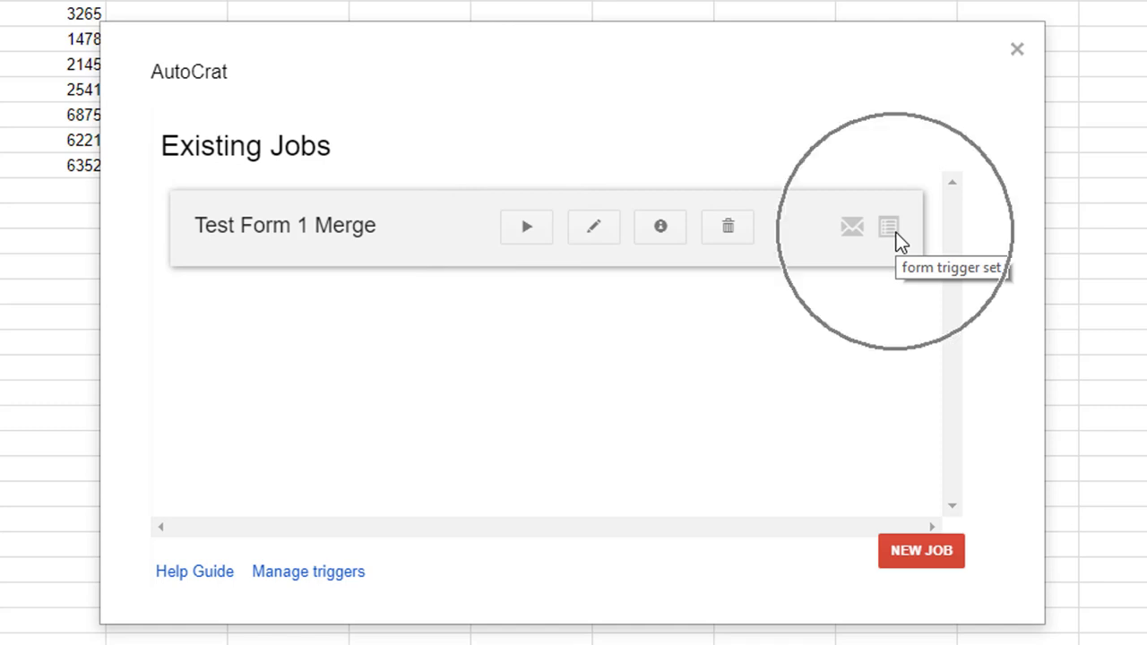
click(848, 226)
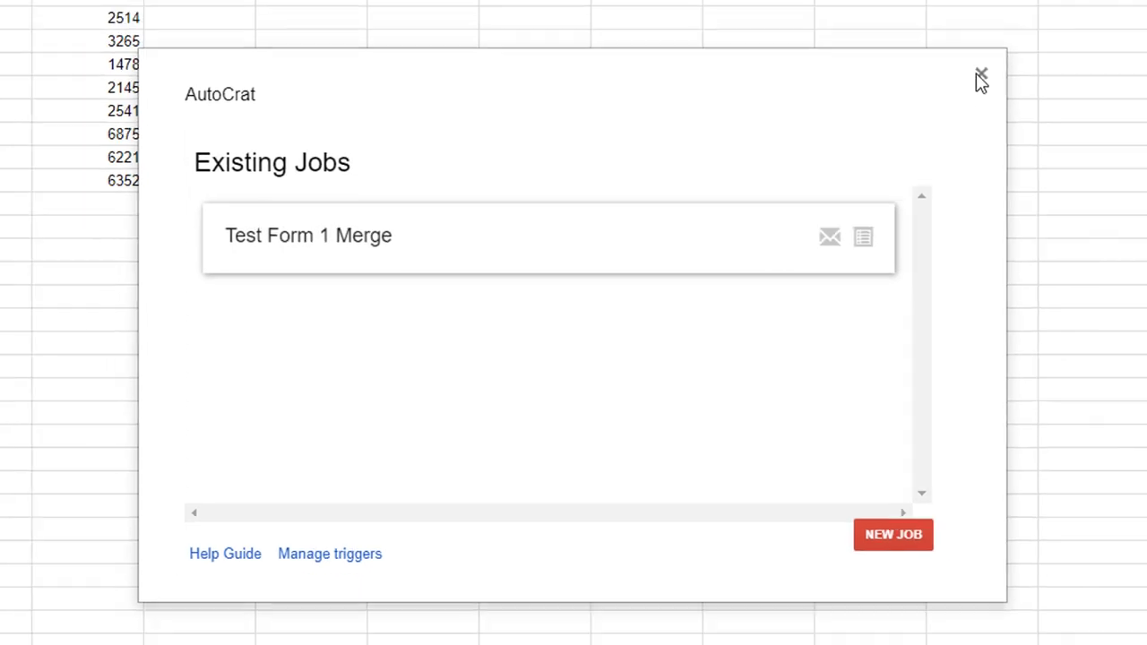
Close AutoCrat and submit another Test Form 1 response with the respondent's e-mail address.
click(1017, 49)
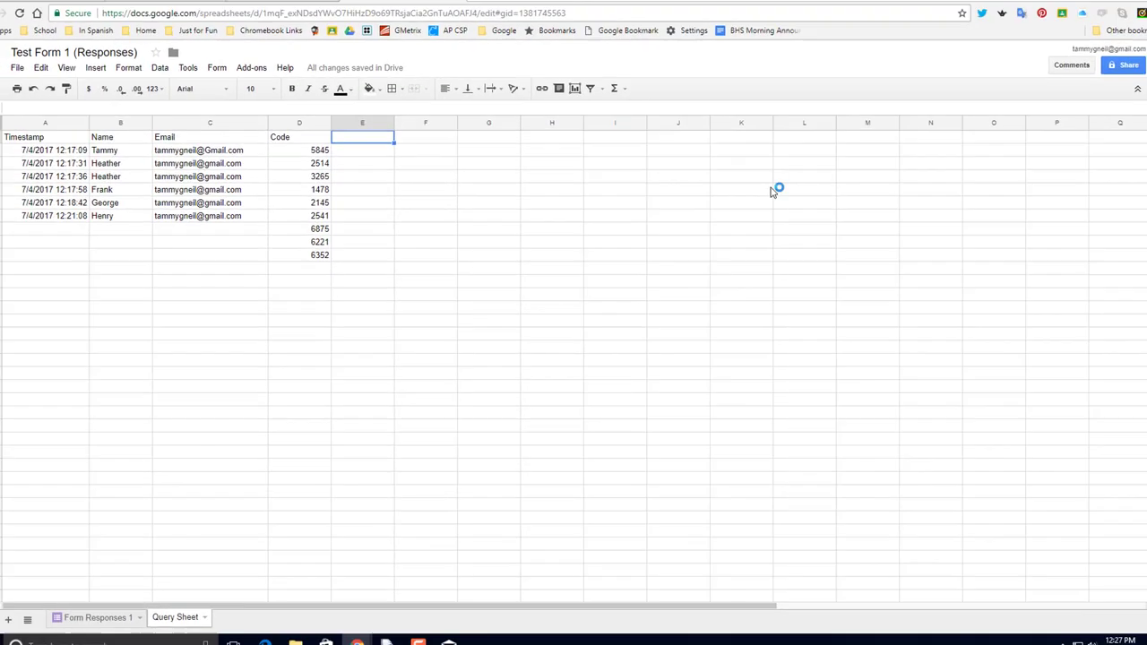
click(274, 8)
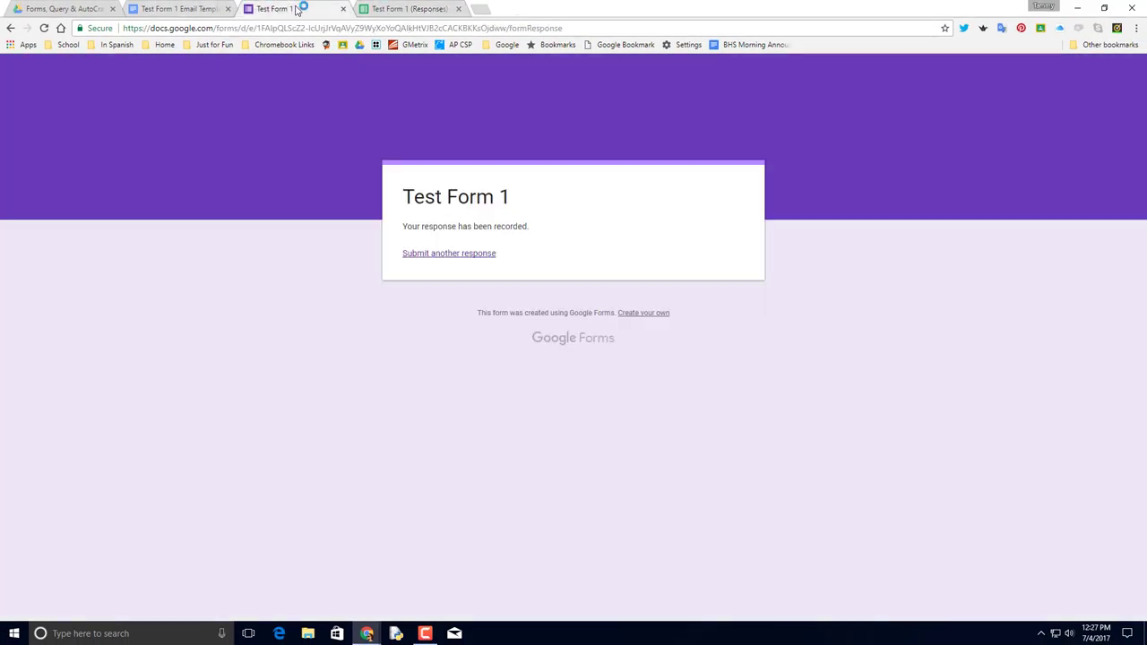
click(462, 254)
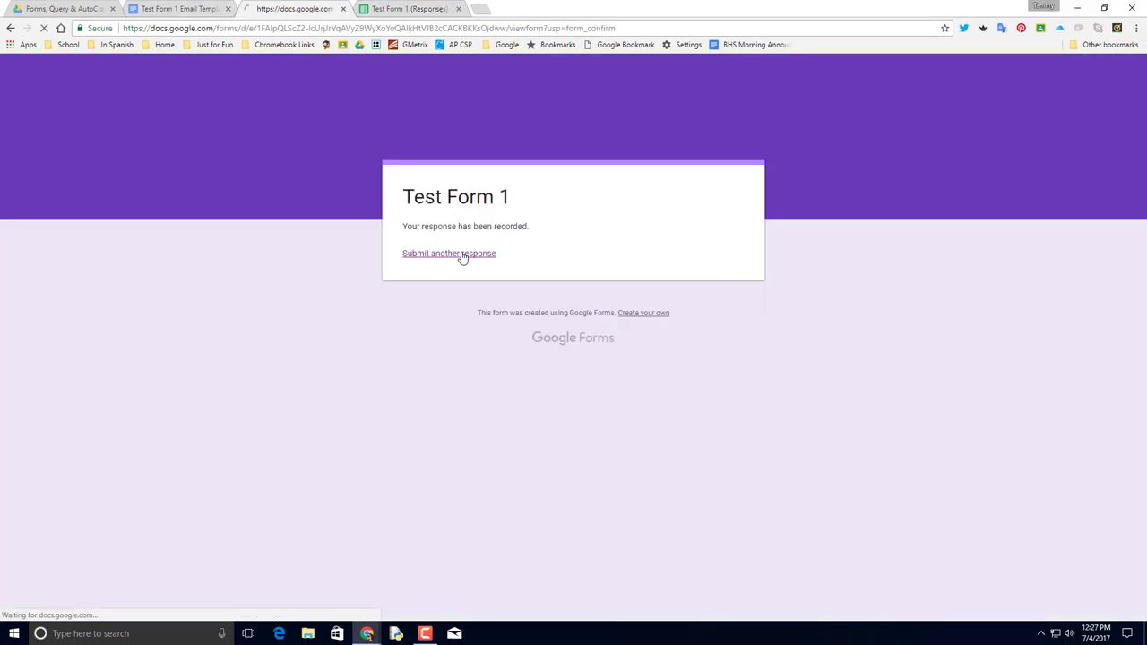
click(436, 269)
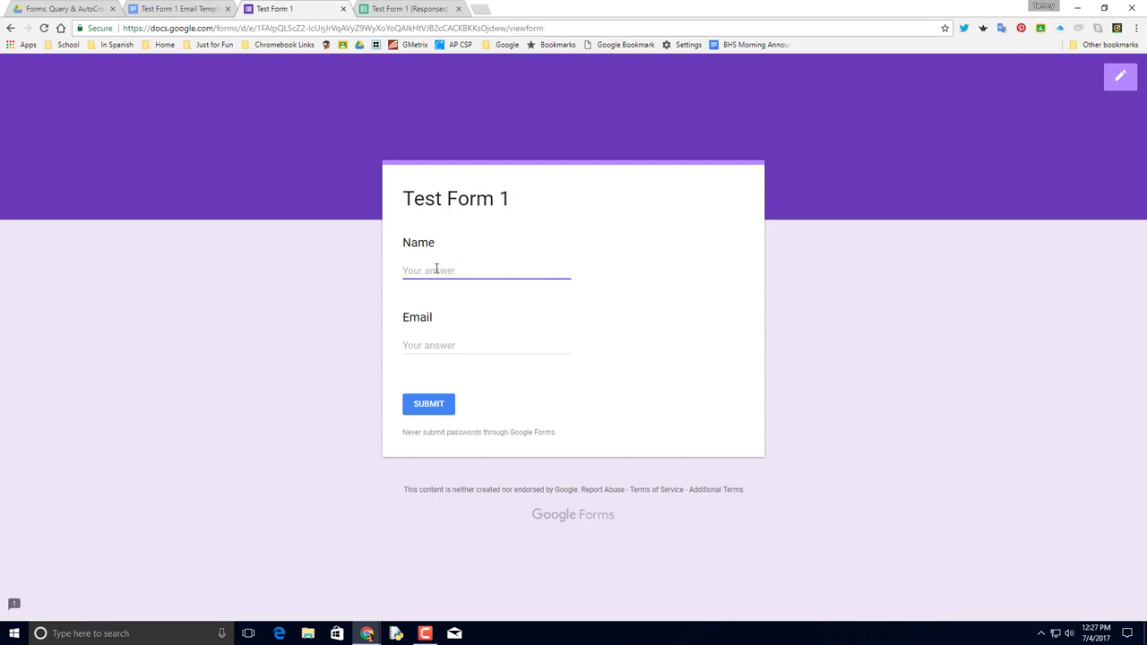
text(Kev)
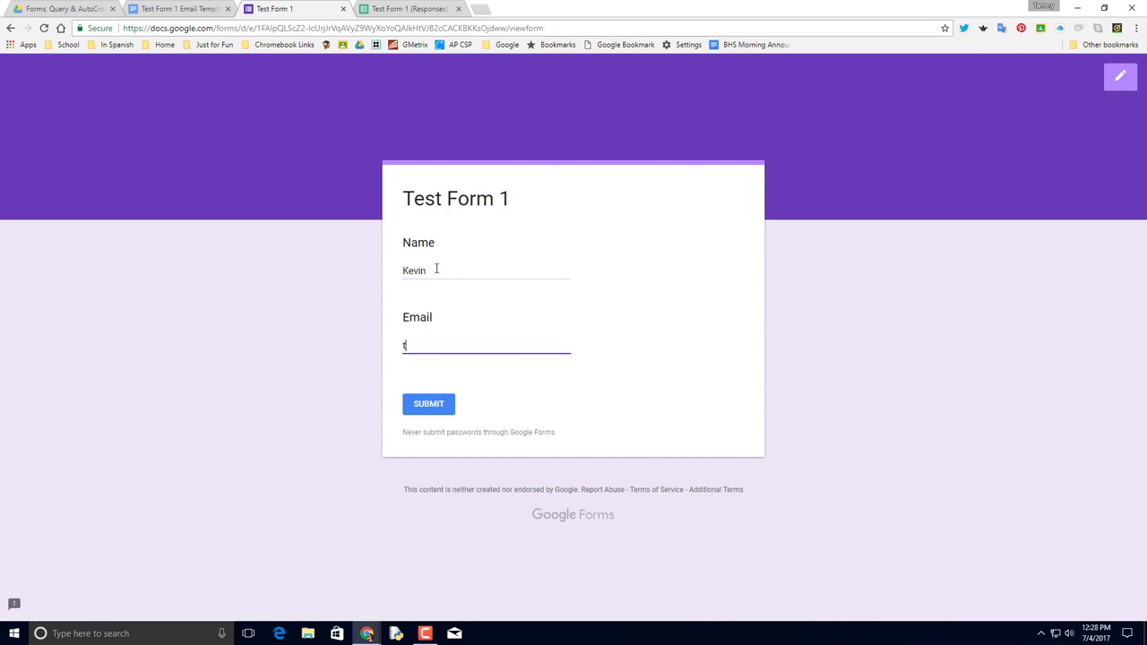
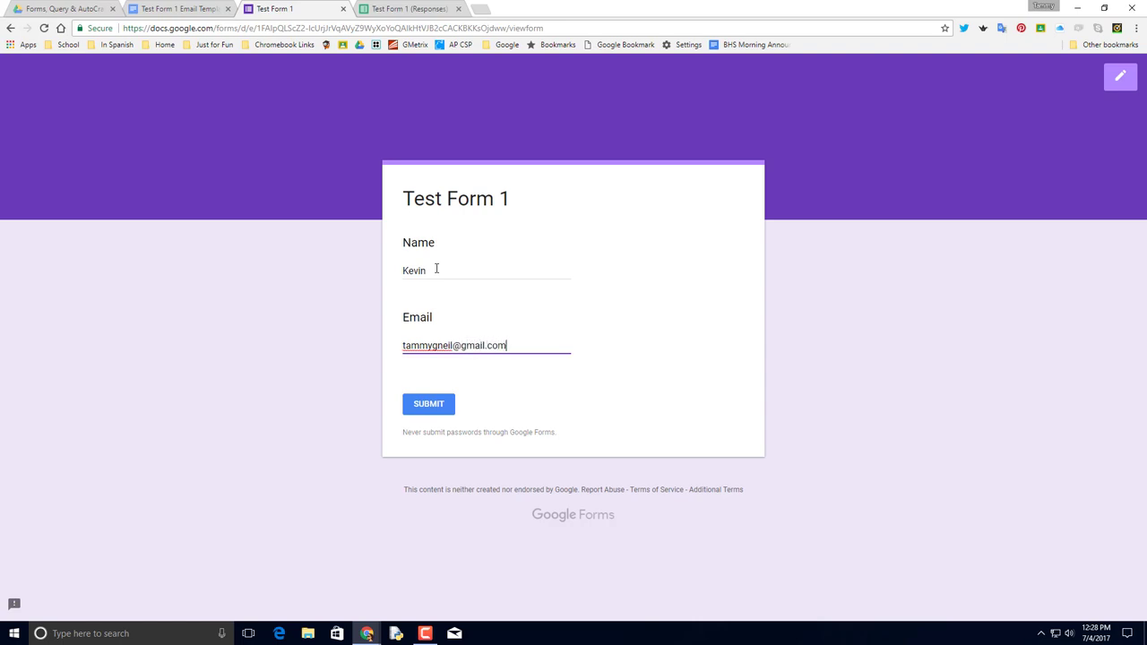
click(438, 405)
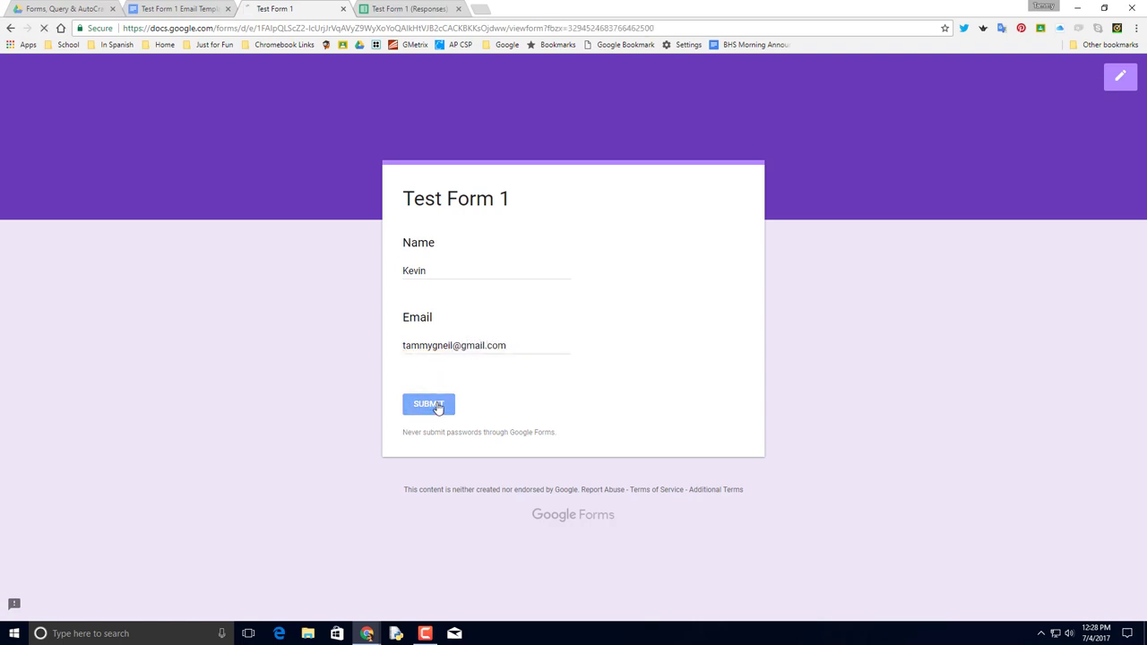
Check the new response row, view the Emailed Forms Drive folder, and return to the responses sheet.
click(408, 9)
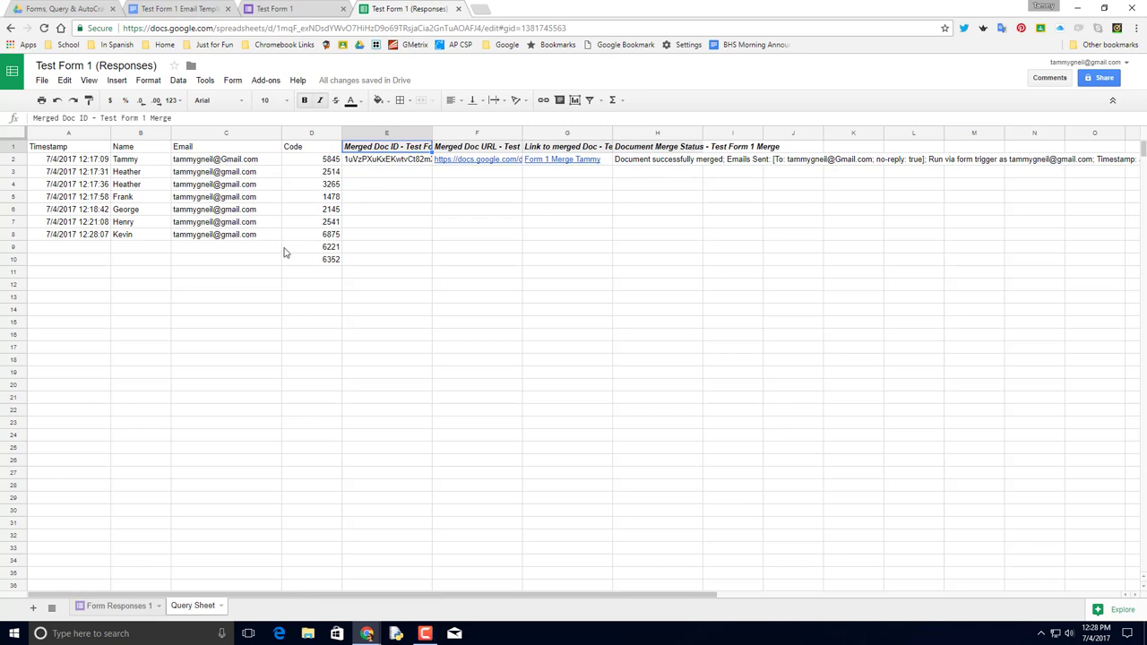
click(56, 9)
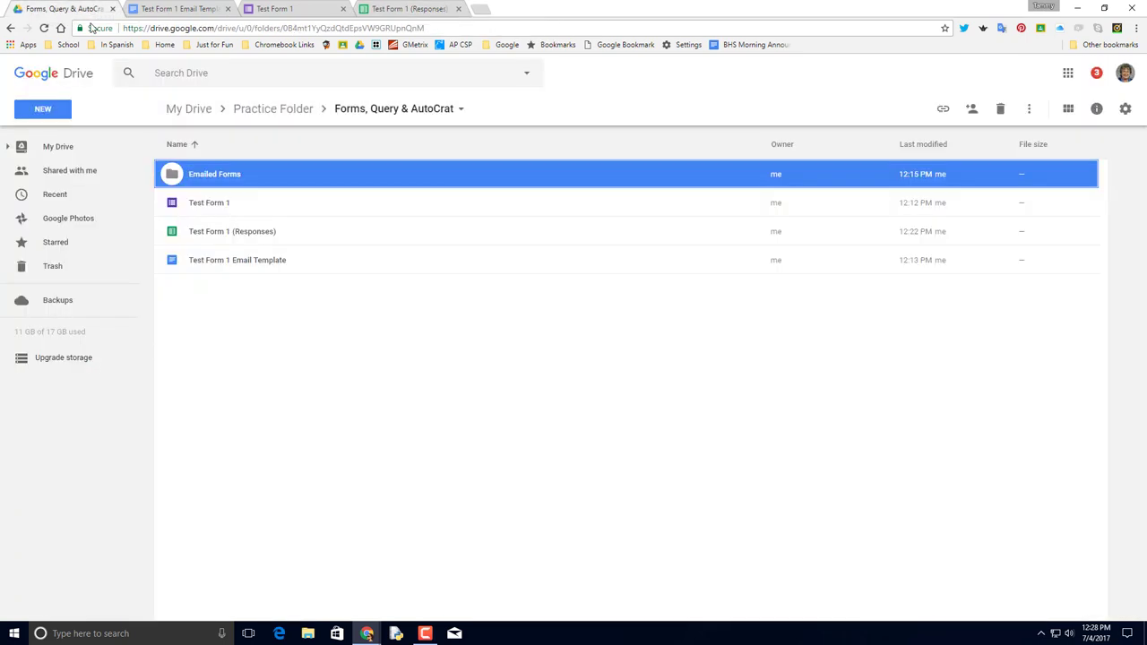
double_click(216, 174)
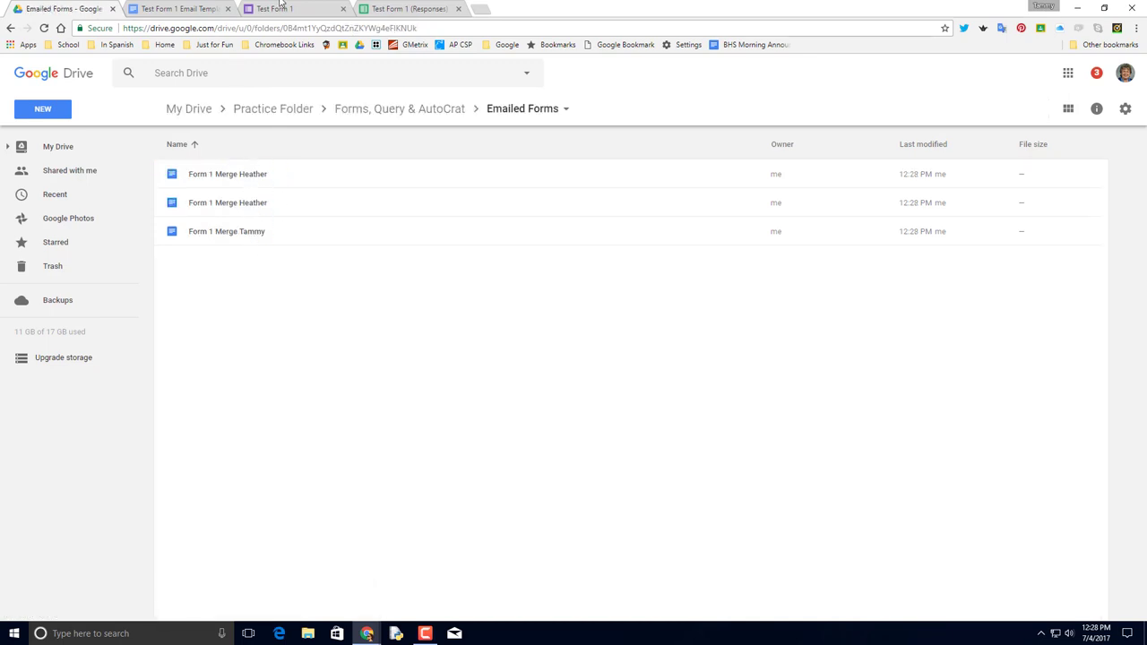
click(399, 8)
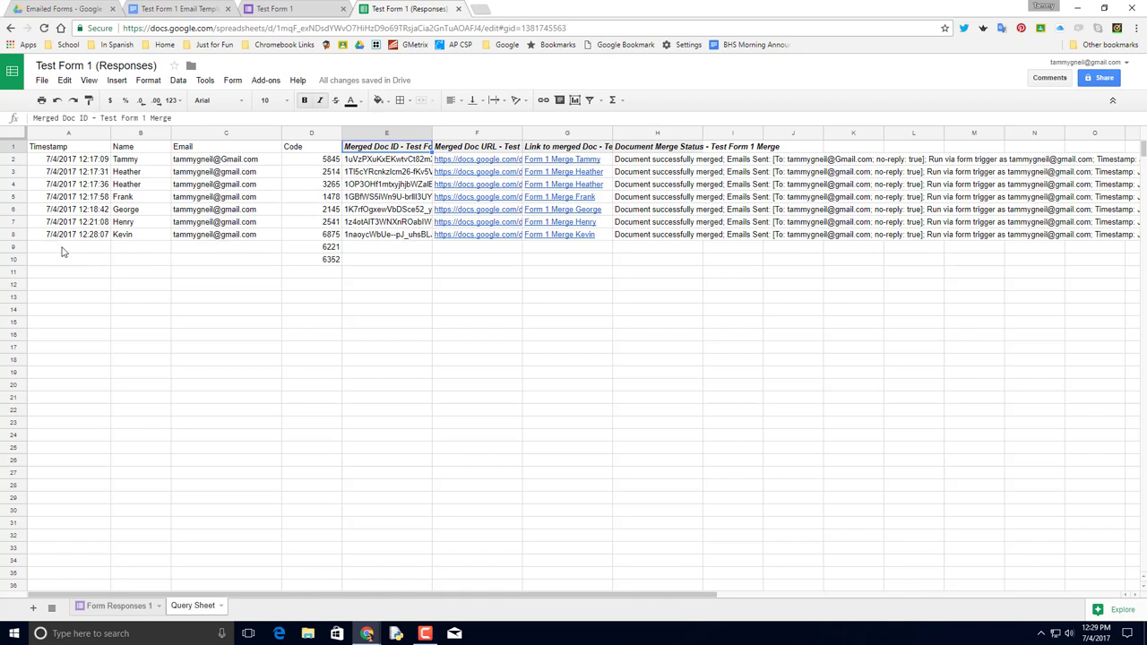
mouse_move(565, 240)
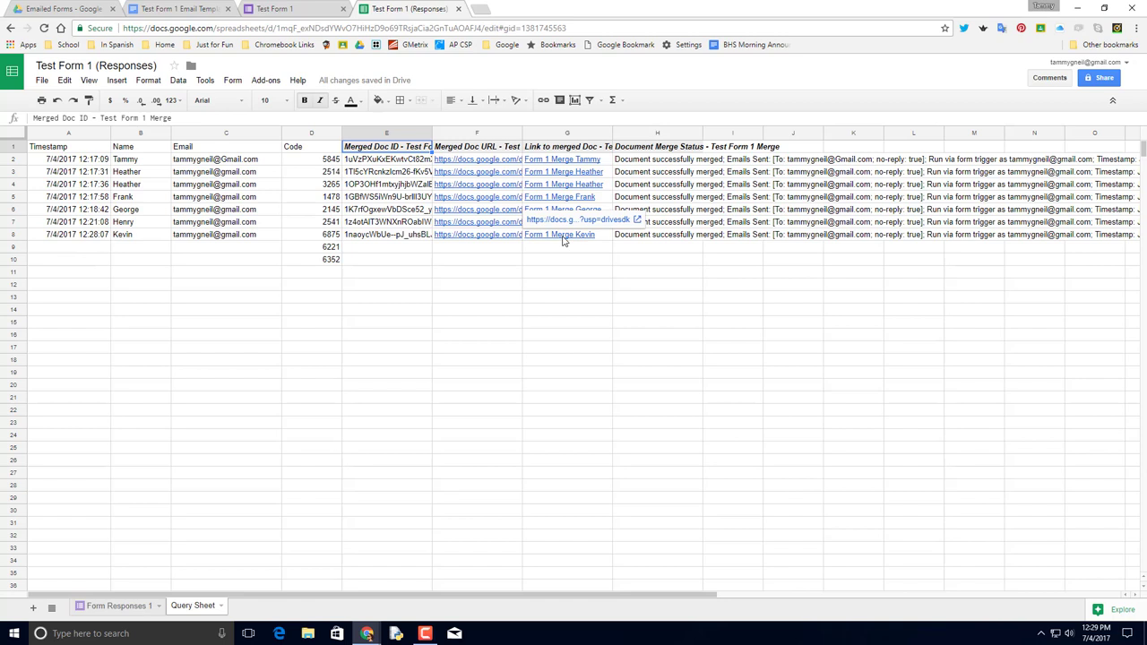
mouse_move(606, 159)
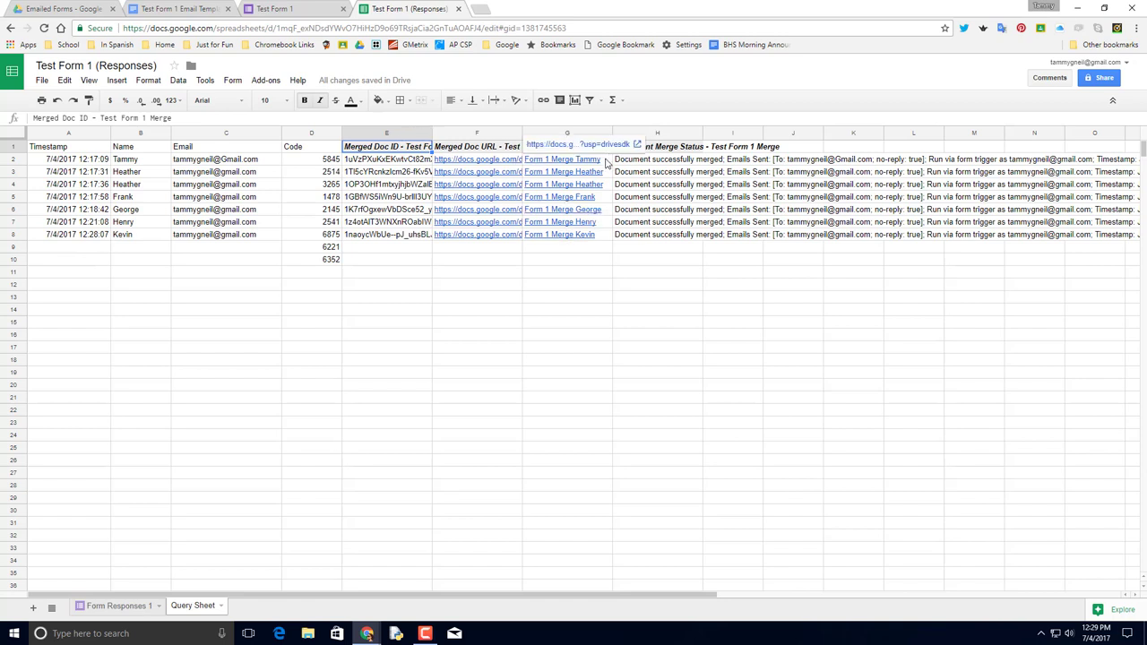
mouse_move(472, 161)
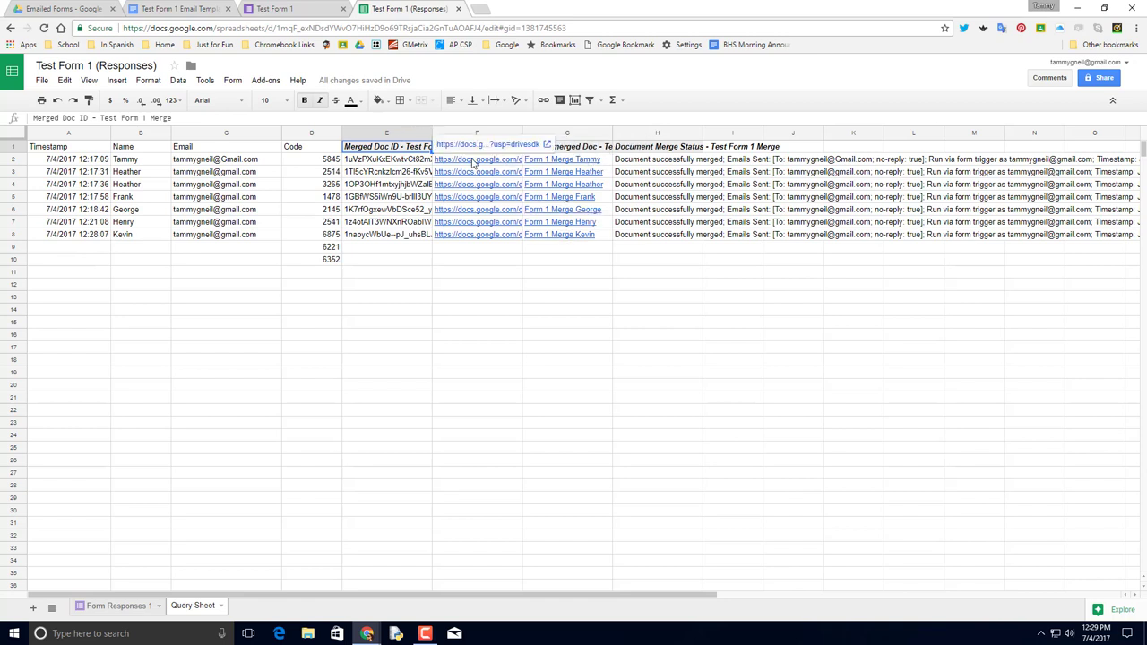
mouse_move(562, 164)
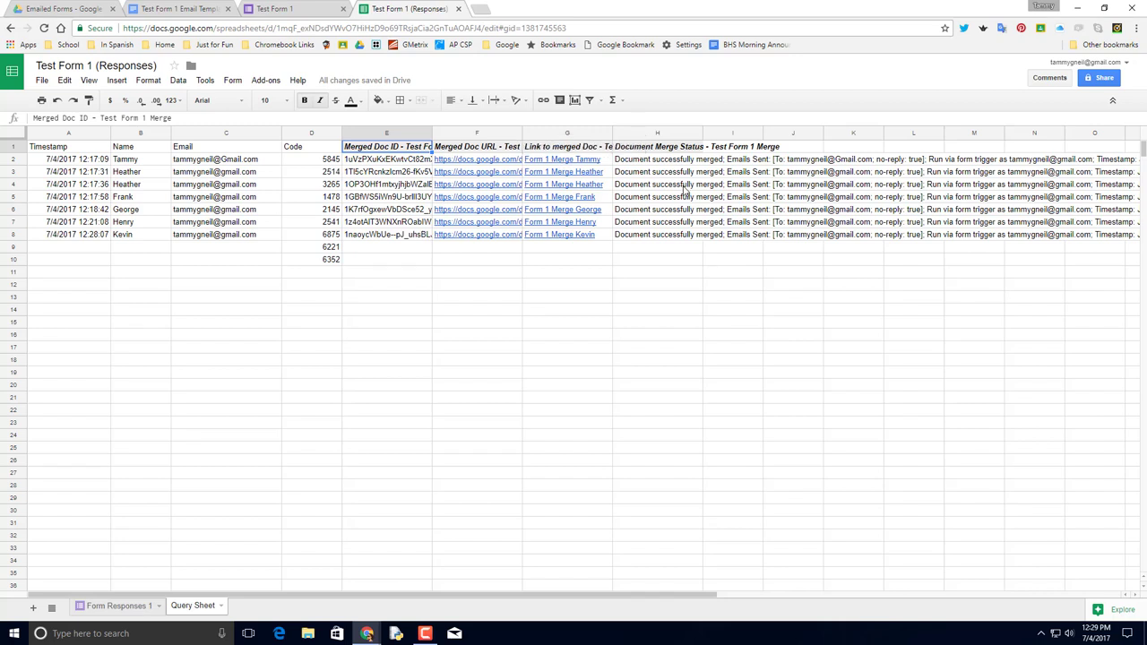
click(276, 10)
click(177, 10)
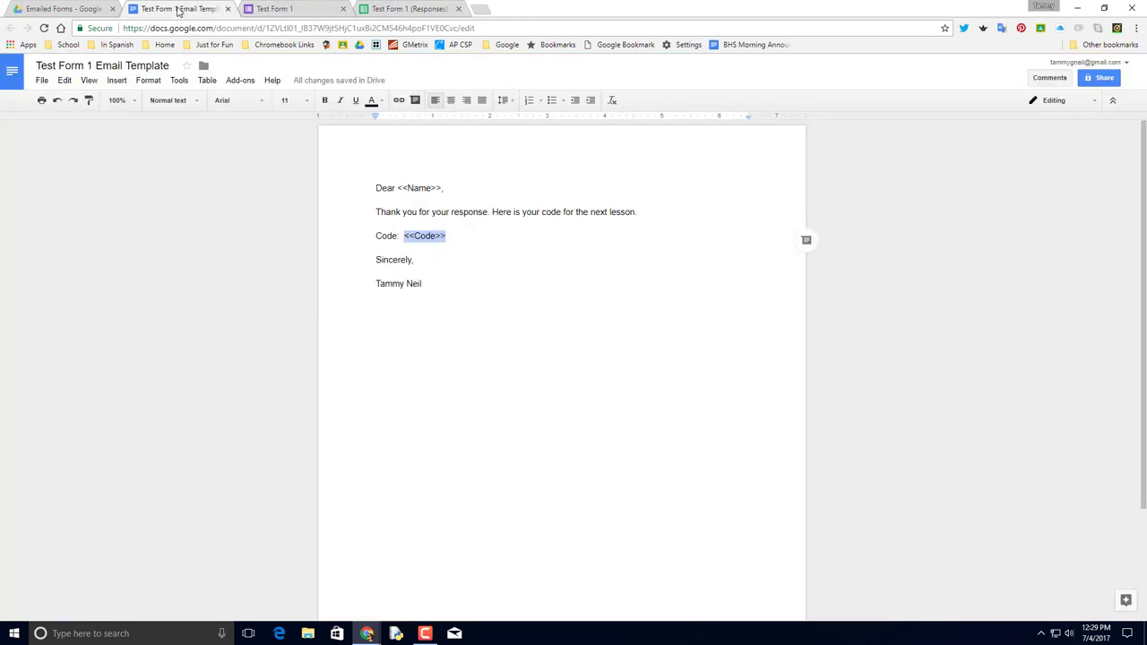
click(414, 9)
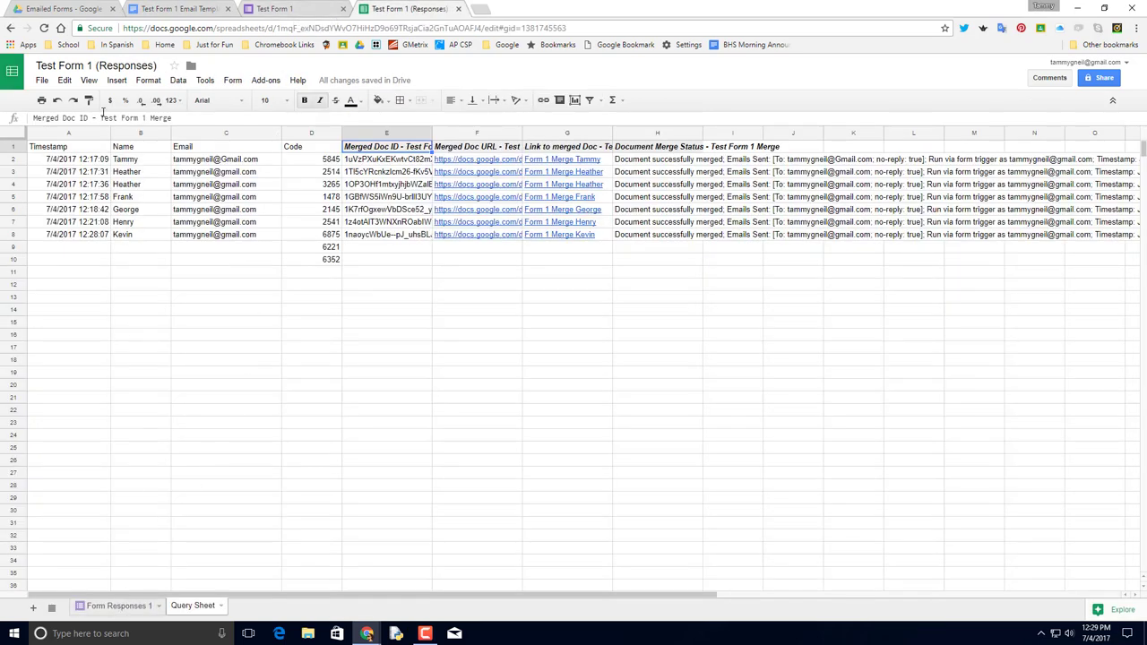
click(67, 151)
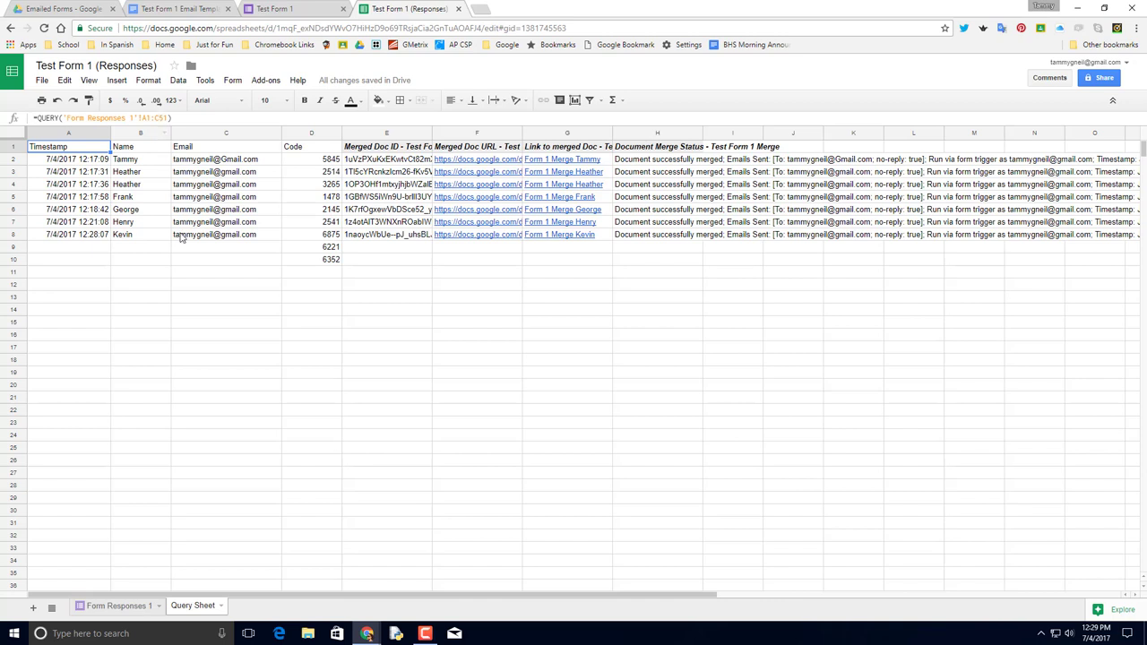
click(167, 117)
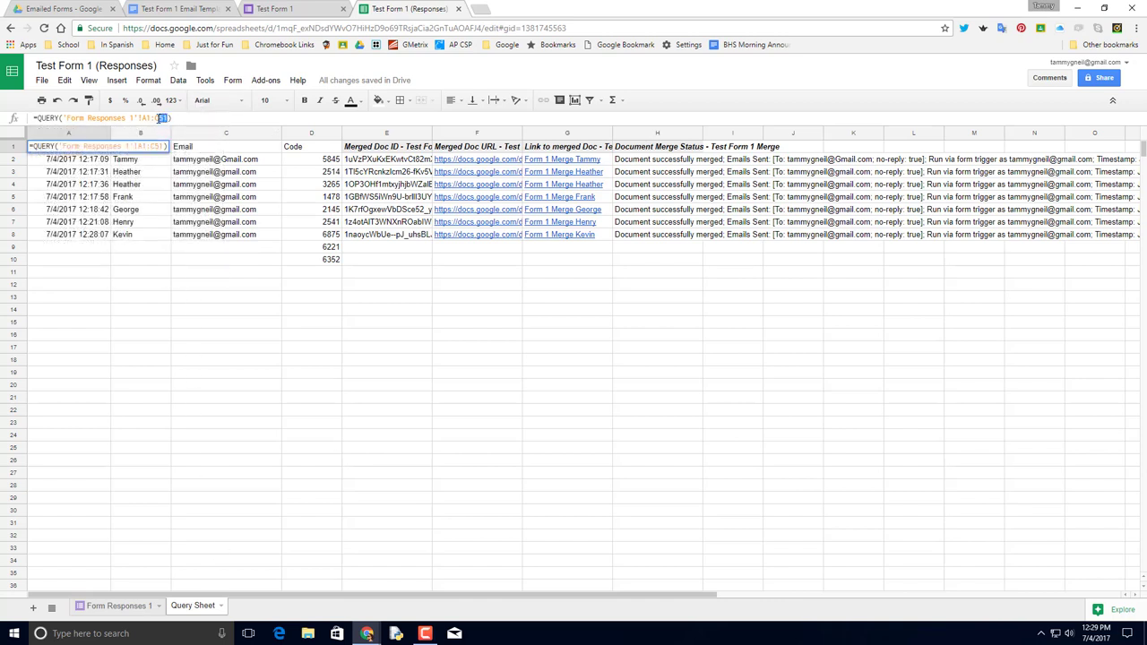
double_click(161, 118)
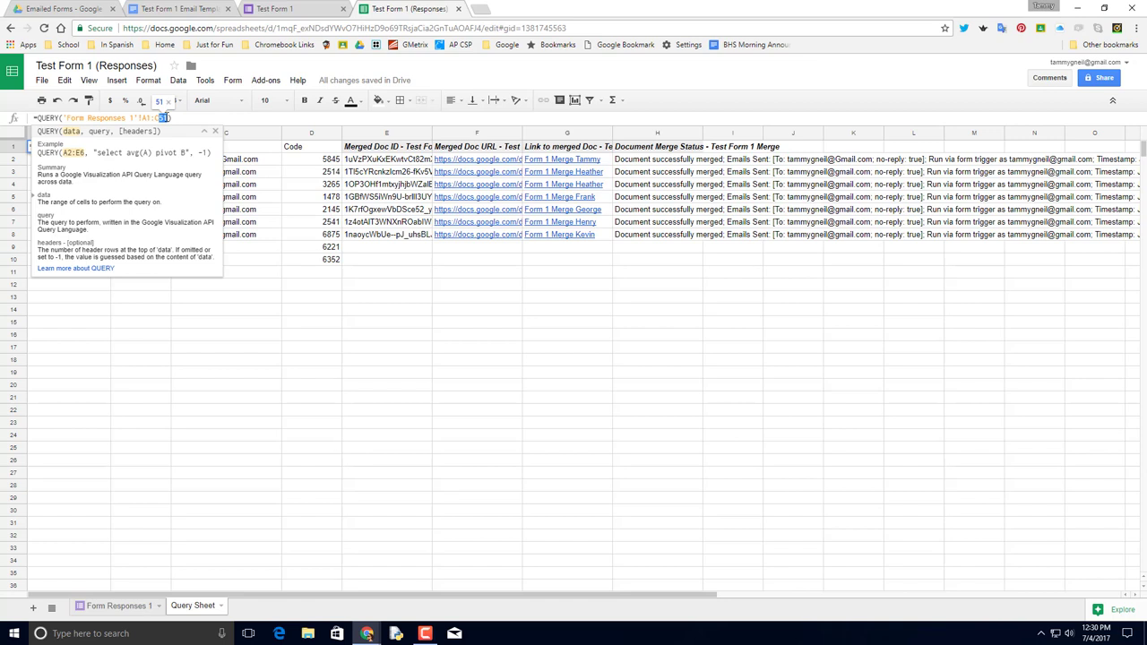
click(165, 117)
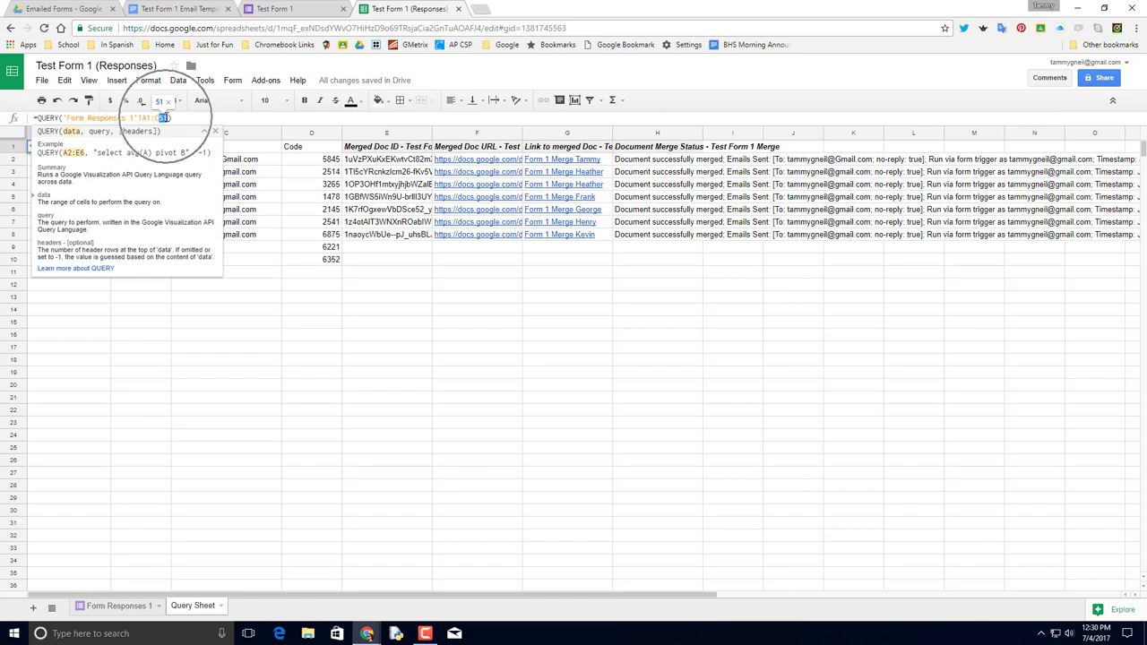
click(296, 327)
click(86, 149)
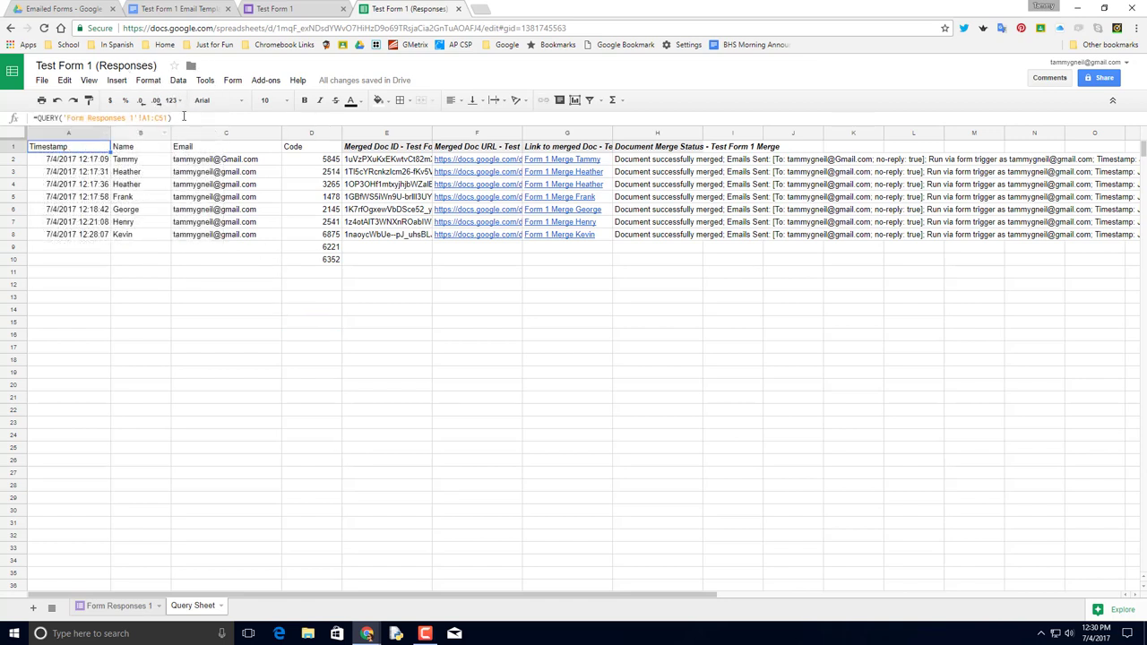
drag(188, 118, 27, 117)
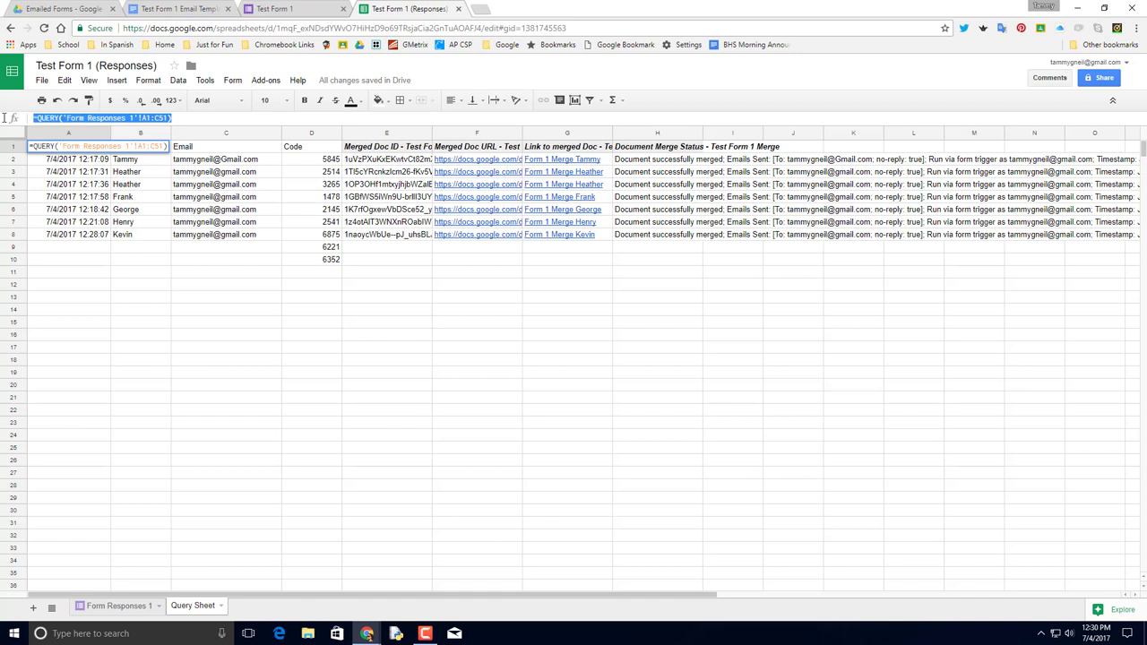
click(176, 308)
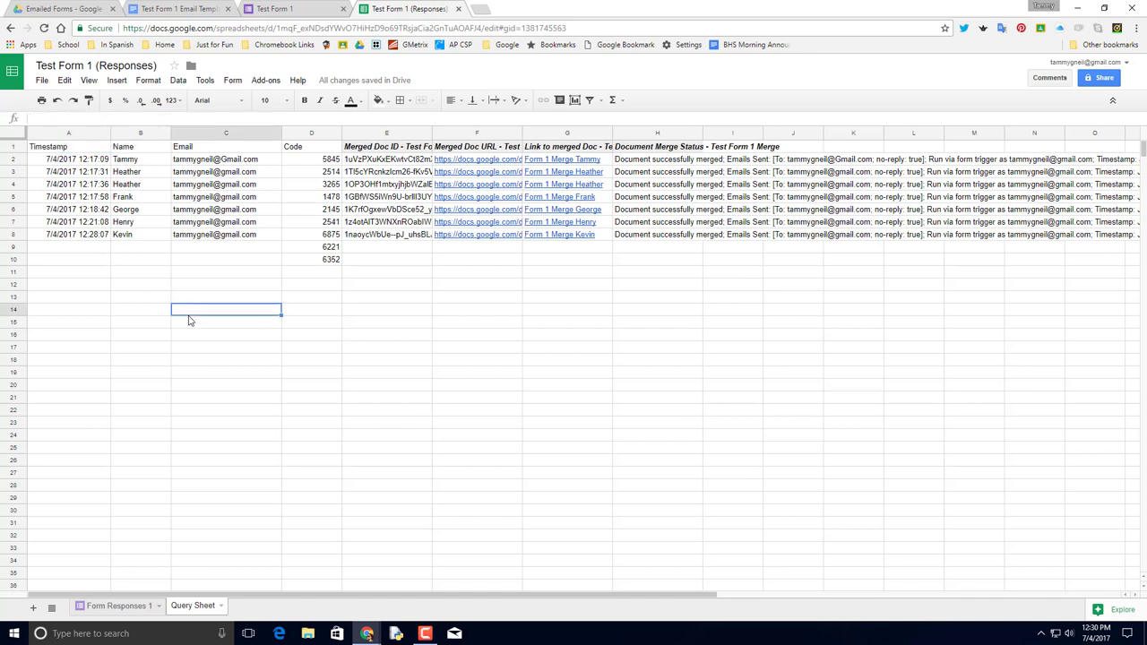